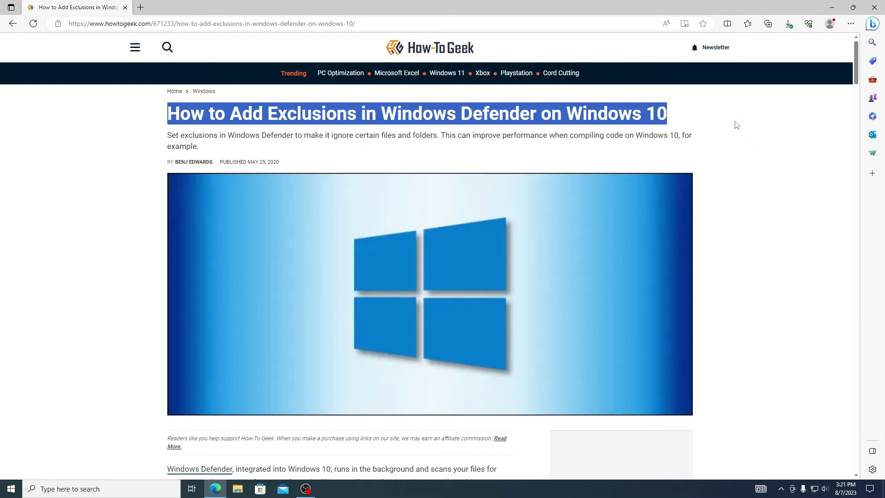
Read the Windows Defender exclusions article down to its instructions for opening Windows Security.
scroll(696, 172, down, 10)
scroll(695, 178, up, 10)
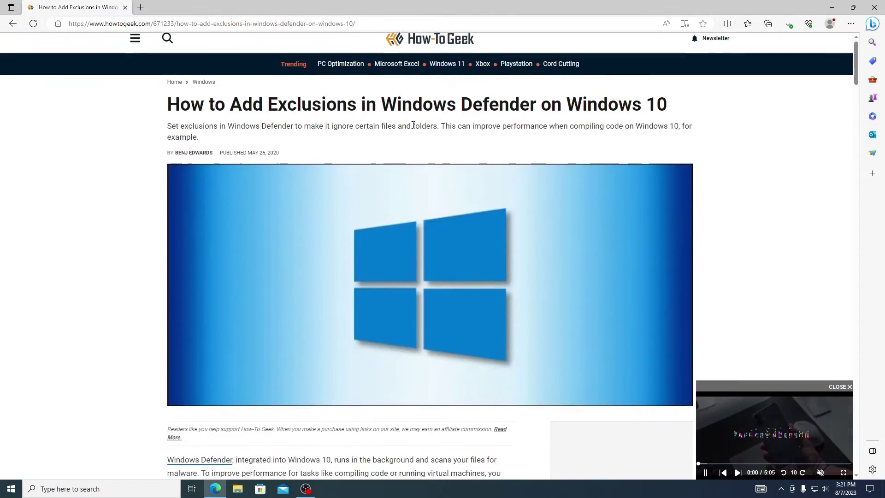
scroll(518, 203, down, 20)
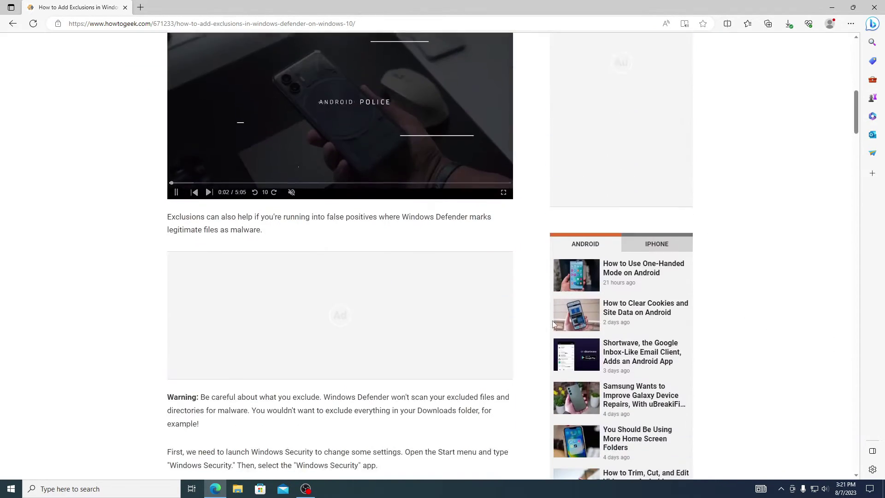
scroll(248, 280, down, 8)
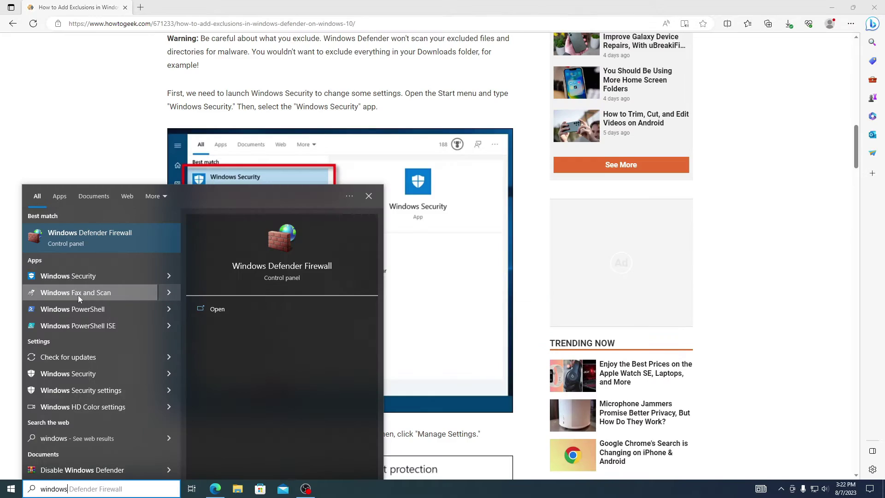
Open Windows Security and turn off real-time protection in the Virus & threat protection settings.
key(Escape)
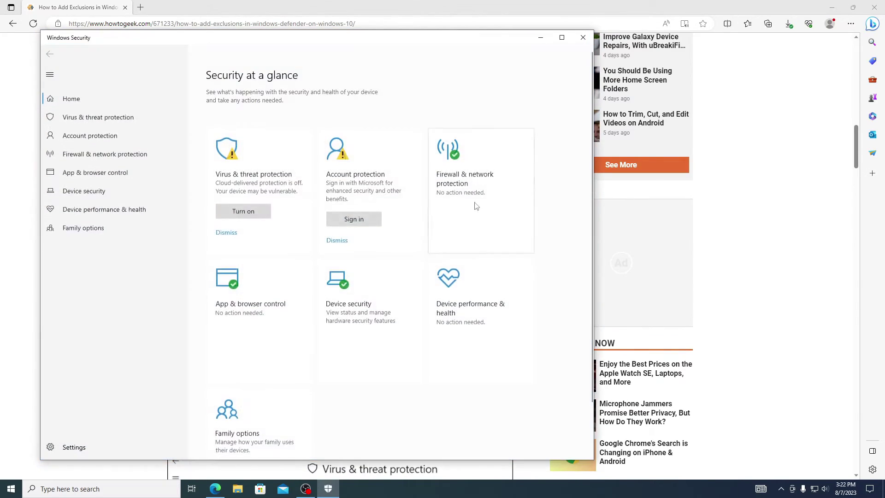
drag(258, 40, 373, 40)
click(233, 112)
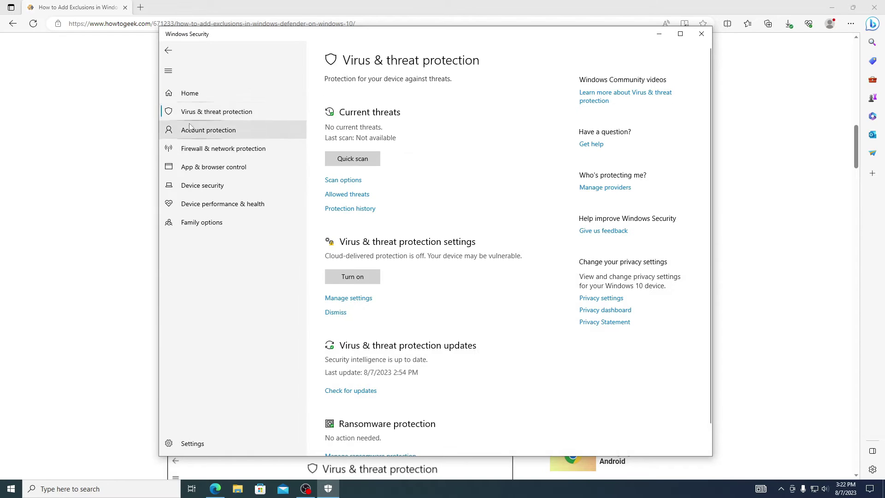
scroll(349, 396, down, 1)
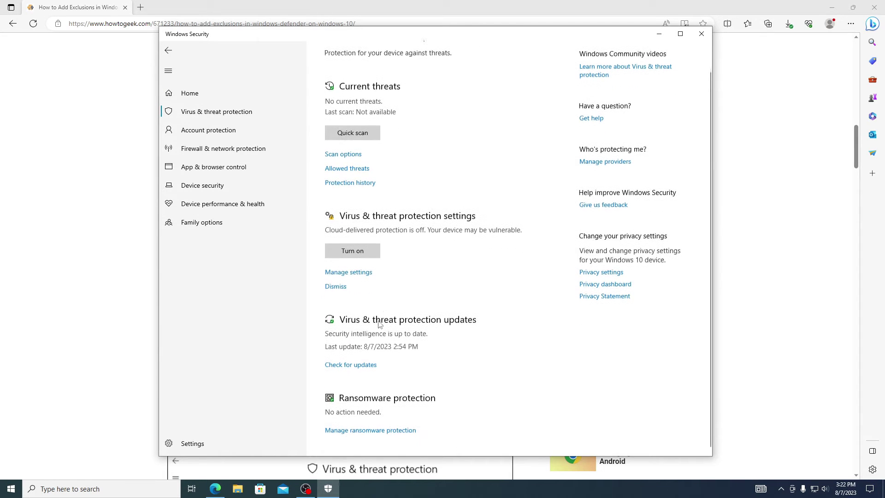
click(361, 272)
click(334, 172)
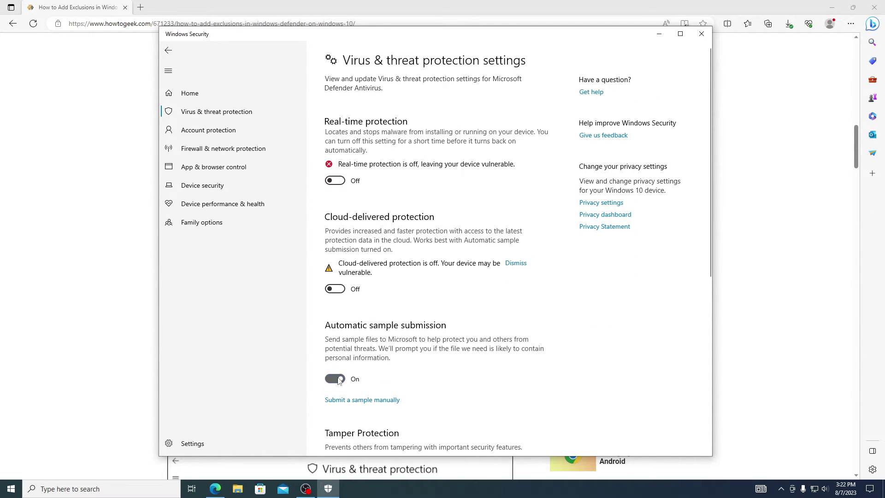
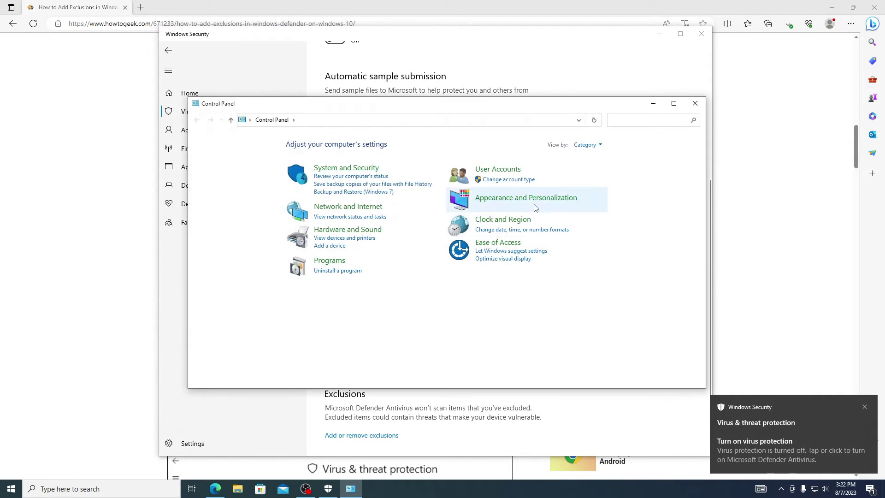
View the User Accounts page in Control Panel and close it.
click(507, 169)
click(345, 146)
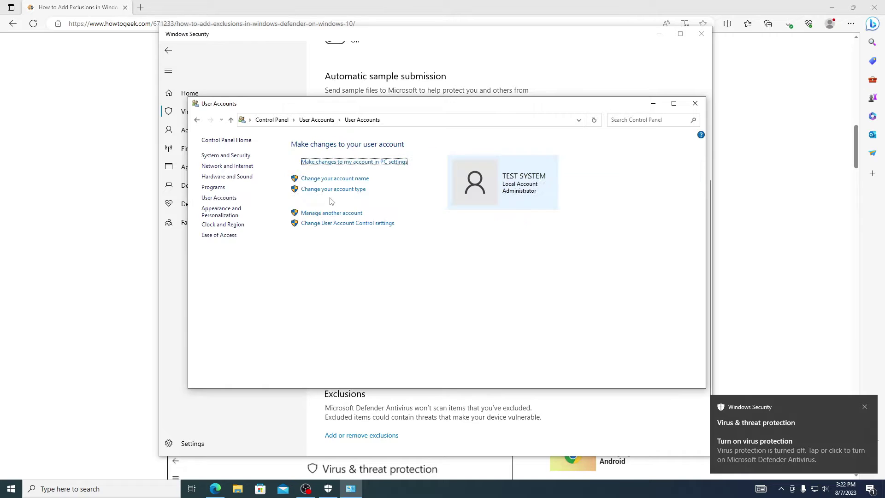
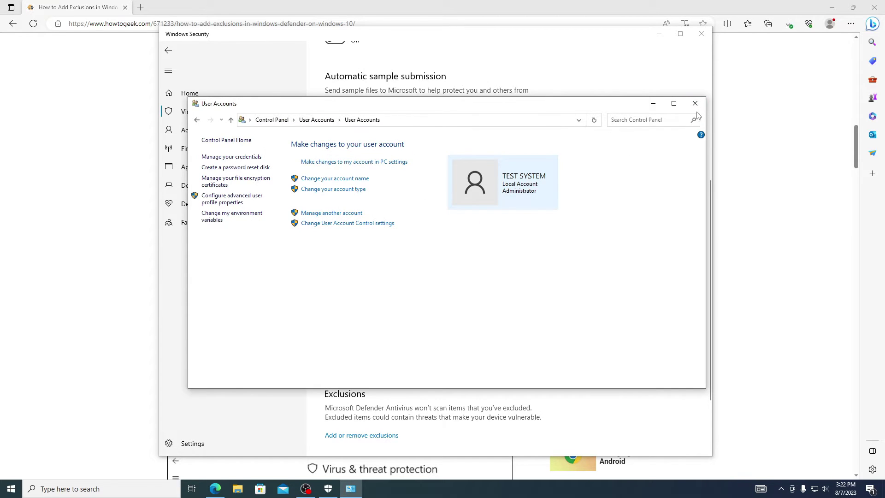
click(695, 103)
Review the Microsoft Defender Antivirus exclusions list and close Windows Security.
scroll(409, 314, down, 3)
scroll(409, 314, up, 3)
scroll(351, 344, down, 3)
click(350, 349)
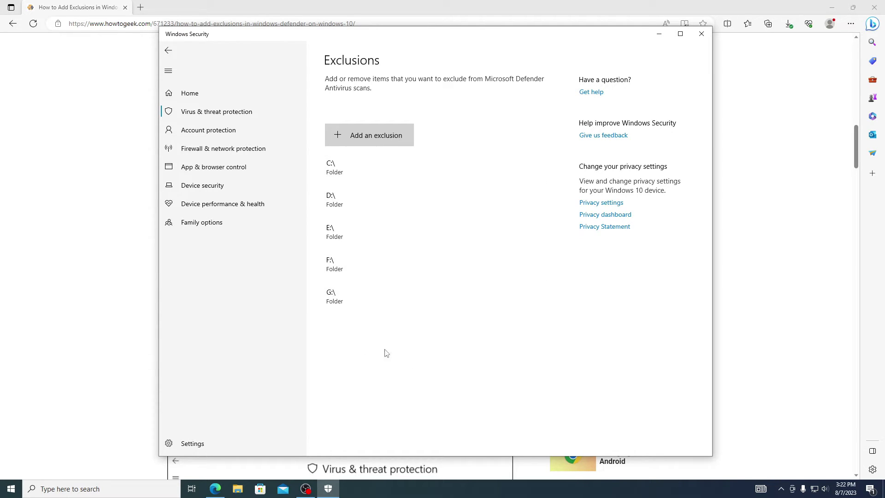
drag(445, 44, 475, 48)
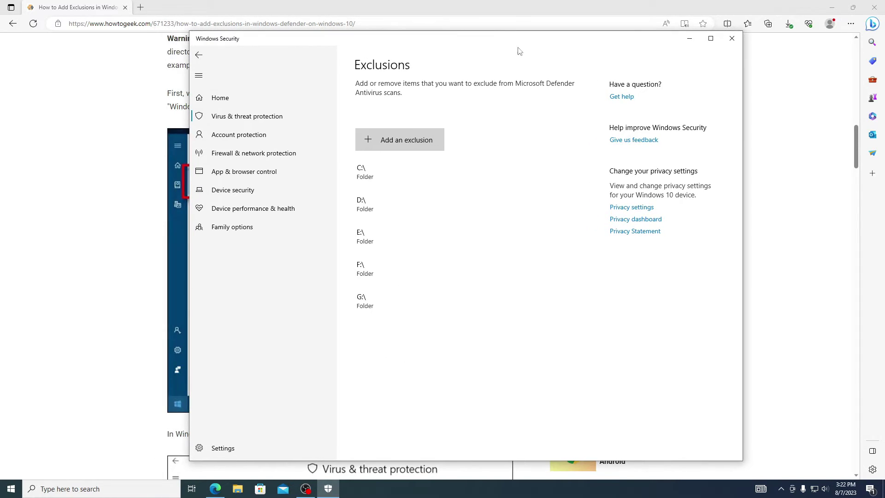
click(732, 39)
Look over the exclusions article's web address and Windows Security instructions again, and close the browser.
click(156, 28)
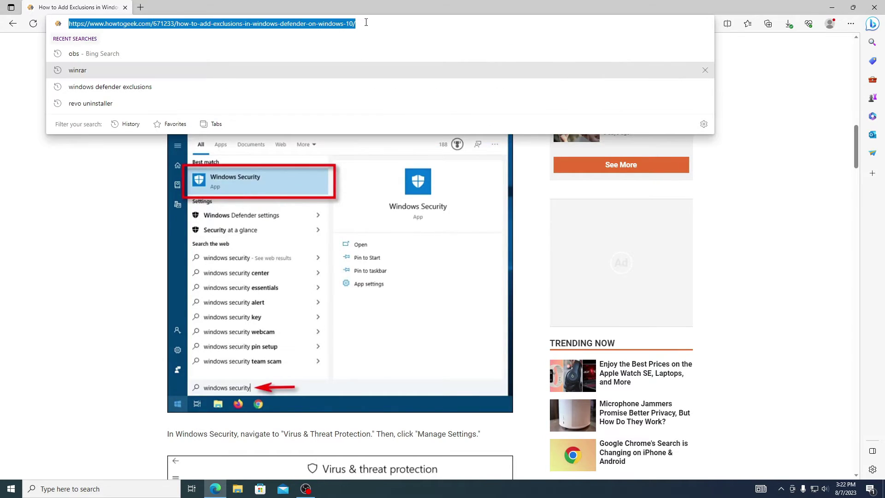
click(118, 227)
scroll(247, 245, down, 9)
scroll(277, 239, up, 8)
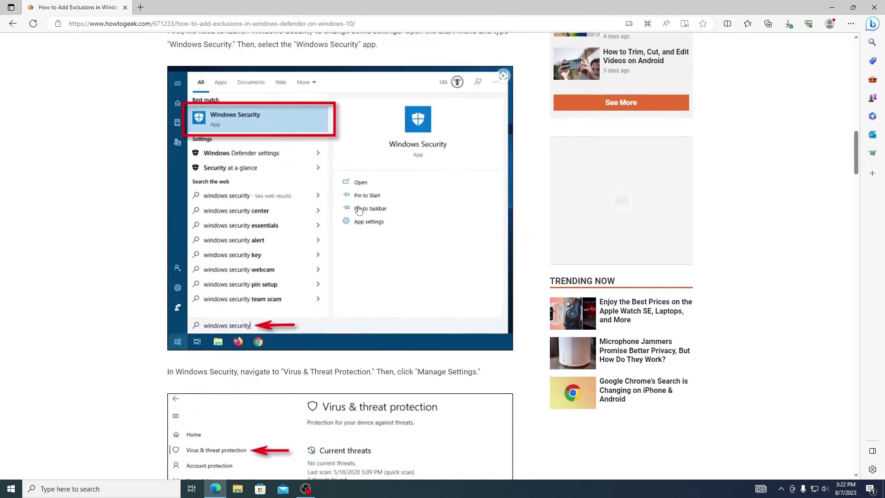
scroll(361, 211, up, 10)
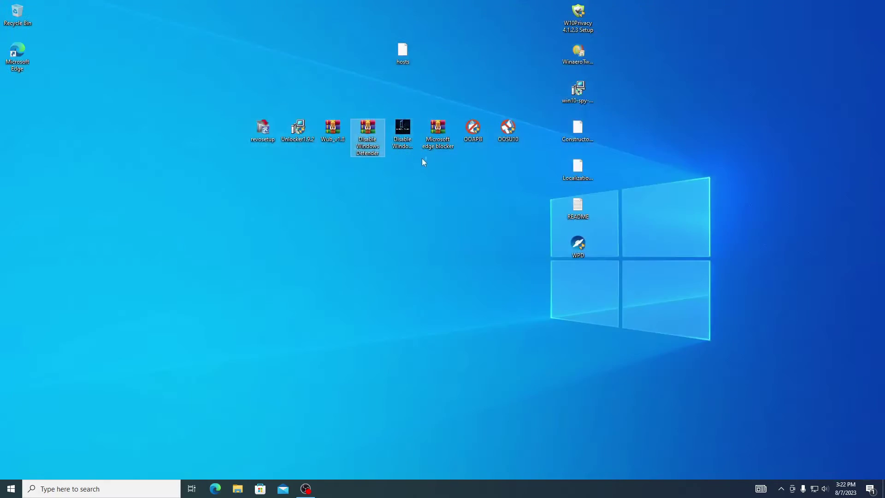
Close the Microsoft Edge search bar on the desktop.
right_click(366, 174)
key(Escape)
click(583, 147)
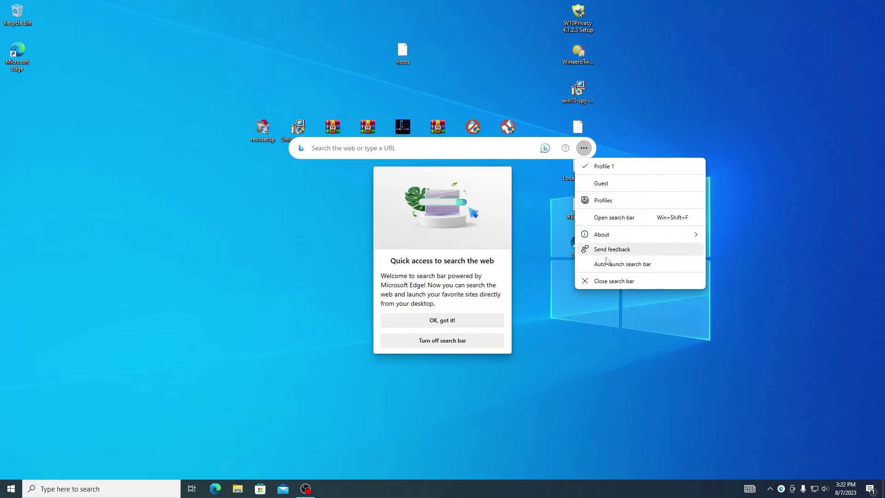
click(609, 281)
Extract the Disable Windows Defender archive onto the desktop with the archive password, and run the Disable Windows Defender application as administrator.
right_click(372, 131)
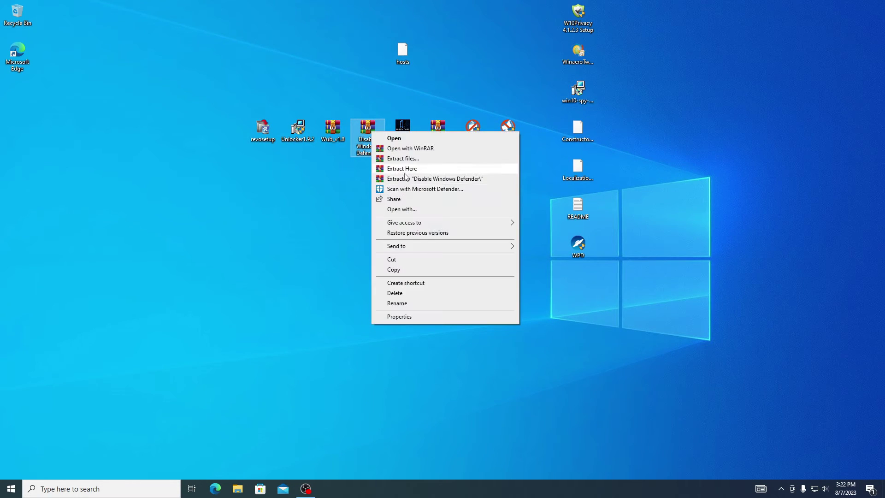
click(404, 170)
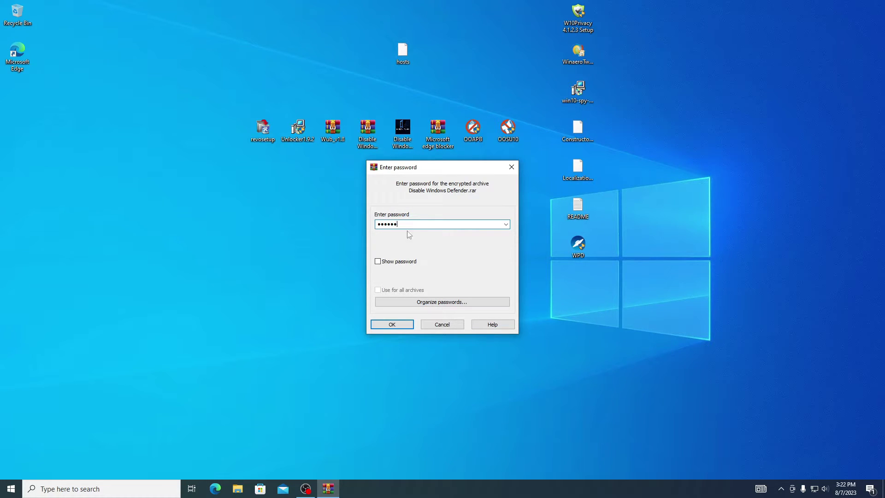
click(367, 130)
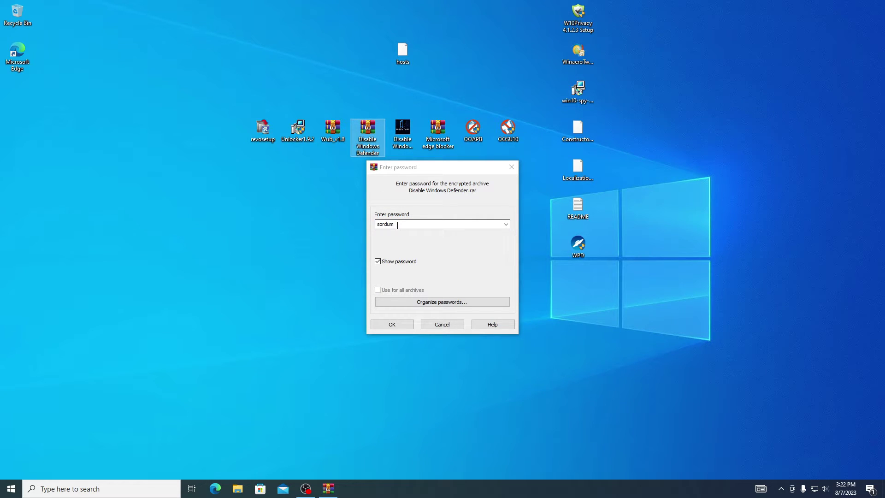
click(381, 226)
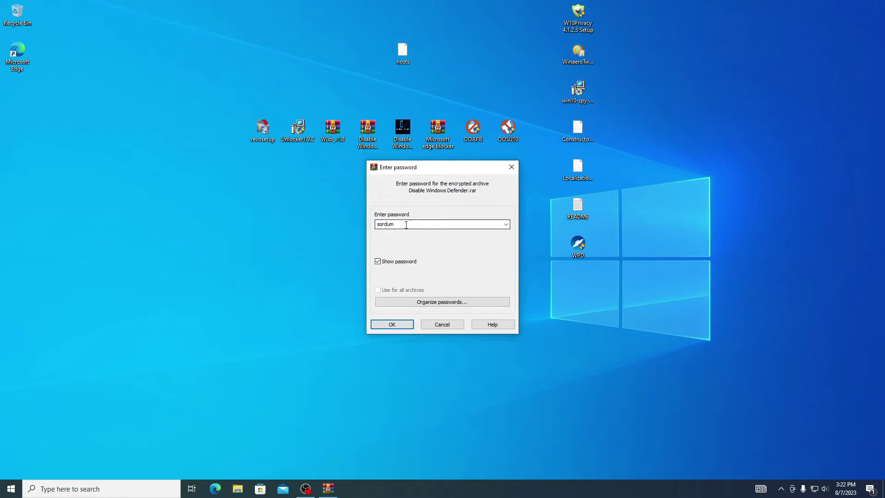
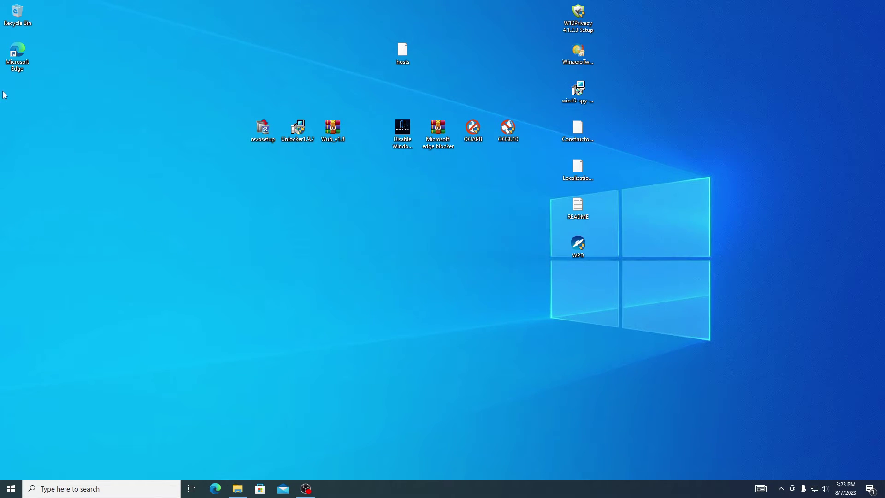
right_click(401, 138)
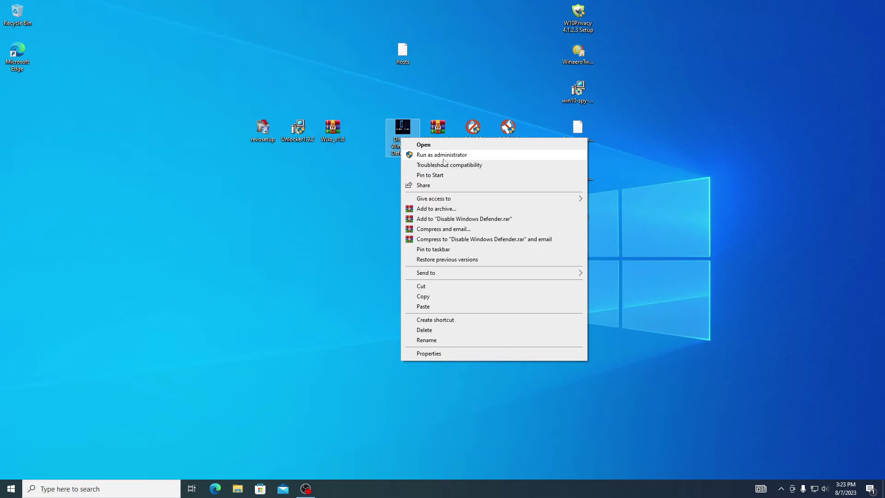
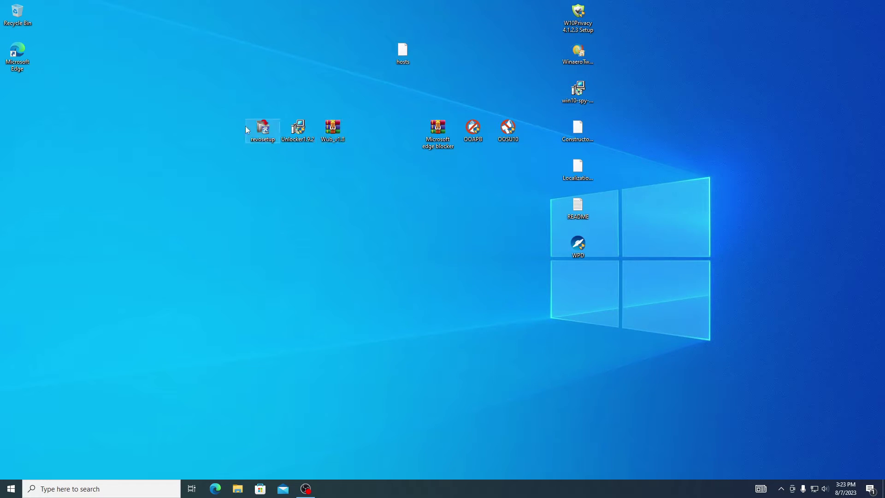
Extract the Wub_v1.8 archive onto the desktop and delete the archive.
right_click(338, 132)
drag(341, 134, 376, 250)
drag(419, 239, 286, 342)
key(Delete)
key(Return)
Run Wub_x64 from the Wub folder as administrator and apply the Disable Updates option.
double_click(17, 90)
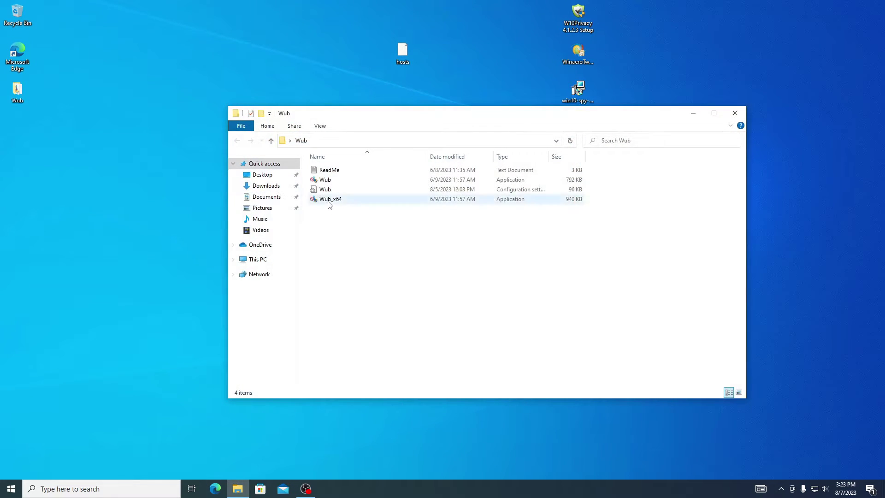
right_click(331, 200)
click(376, 218)
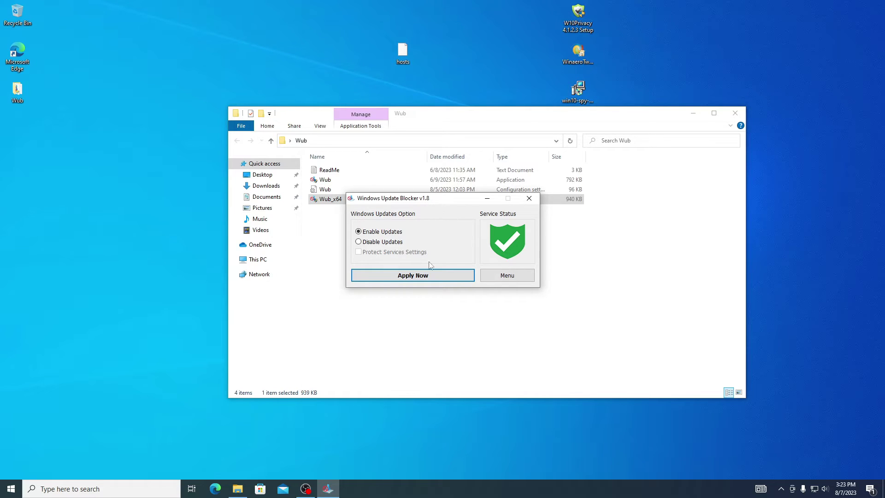
click(358, 242)
click(359, 252)
click(412, 279)
click(414, 279)
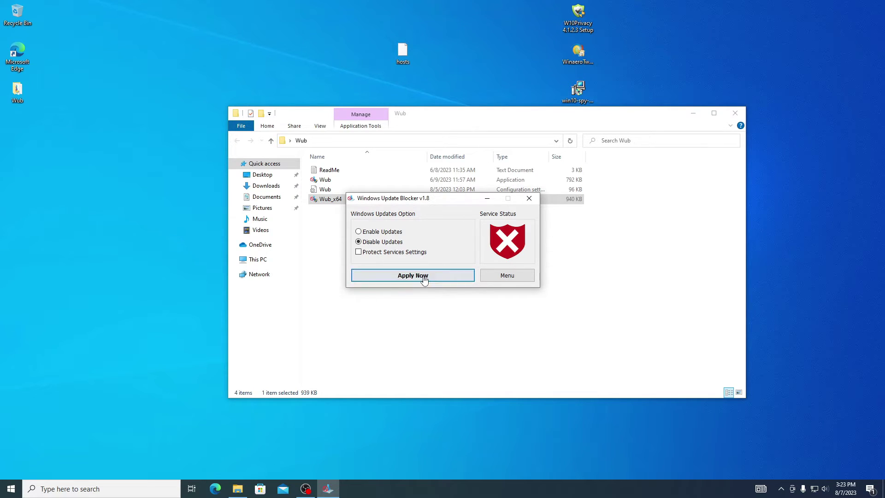
Close Windows Update Blocker and its folder window, and remove the Wub folder from the desktop.
click(528, 199)
click(735, 113)
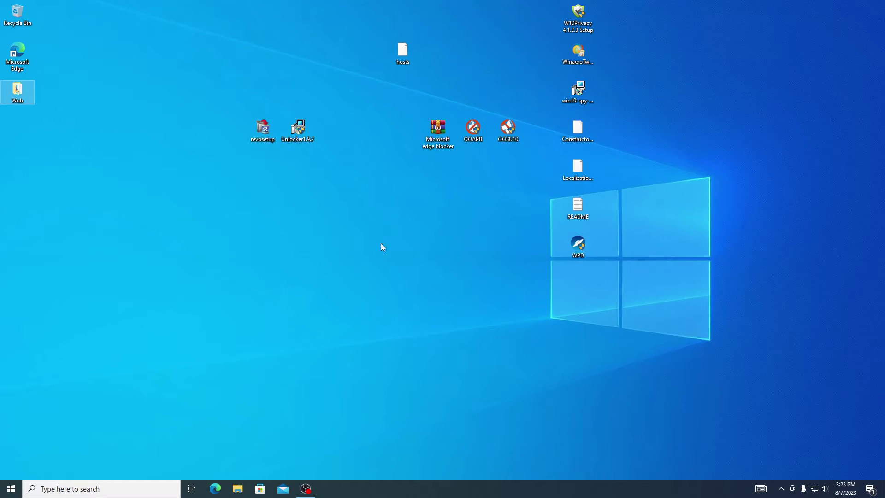
click(149, 208)
click(438, 132)
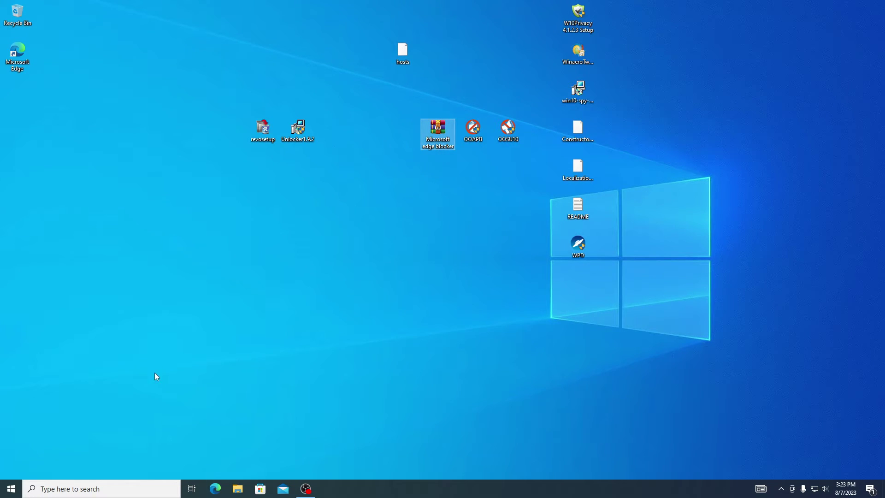
Search Windows for "rev" to look for Revo Uninstaller.
click(97, 489)
text(rev)
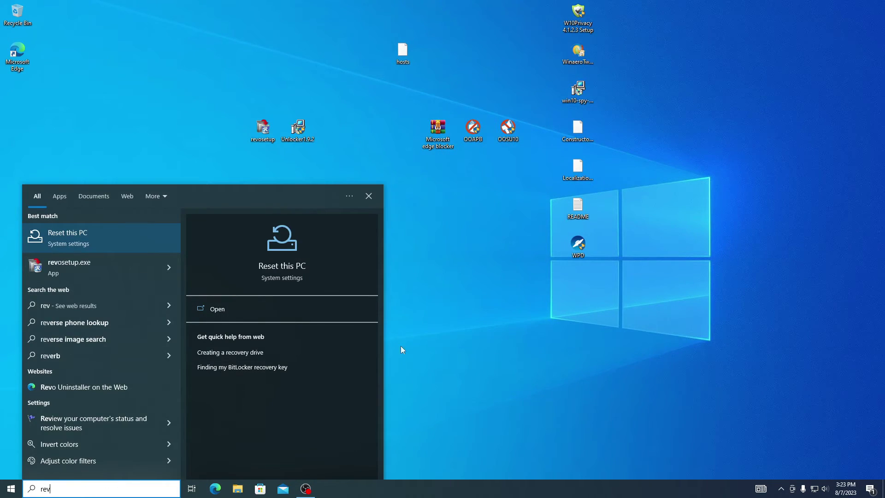
click(132, 277)
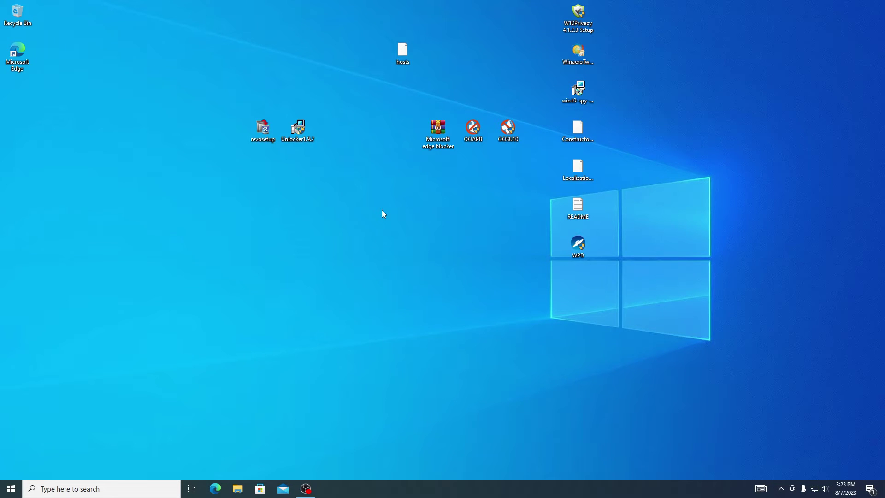
click(215, 488)
Install Revo Uninstaller from the revosetup file, accepting the license agreement, and delete the setup file from the desktop.
double_click(263, 129)
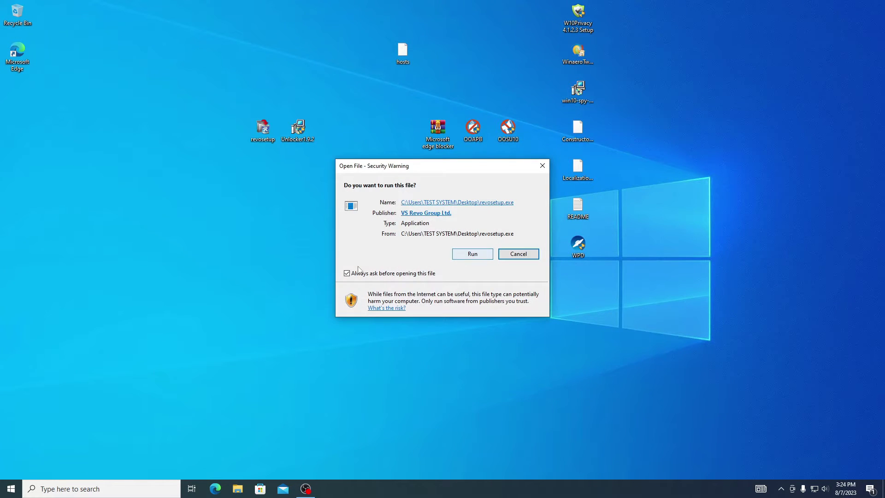
click(463, 254)
click(451, 266)
click(495, 318)
click(495, 316)
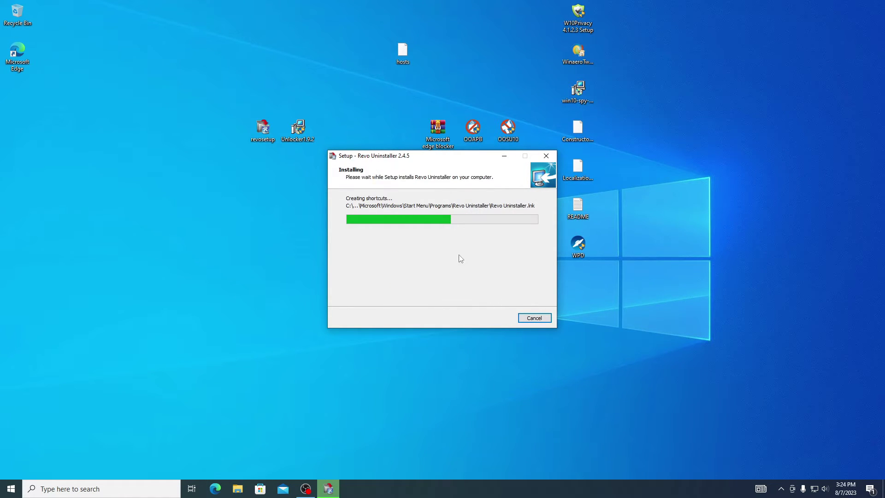
click(495, 317)
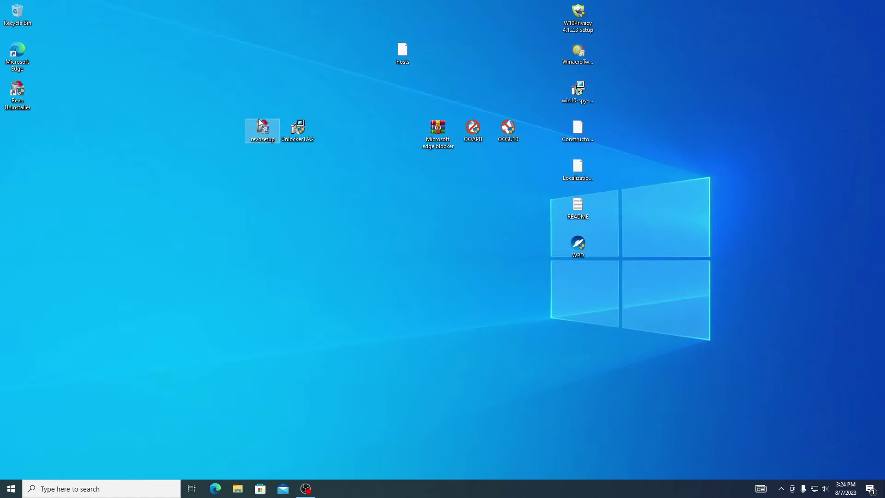
drag(259, 123, 224, 239)
key(Delete)
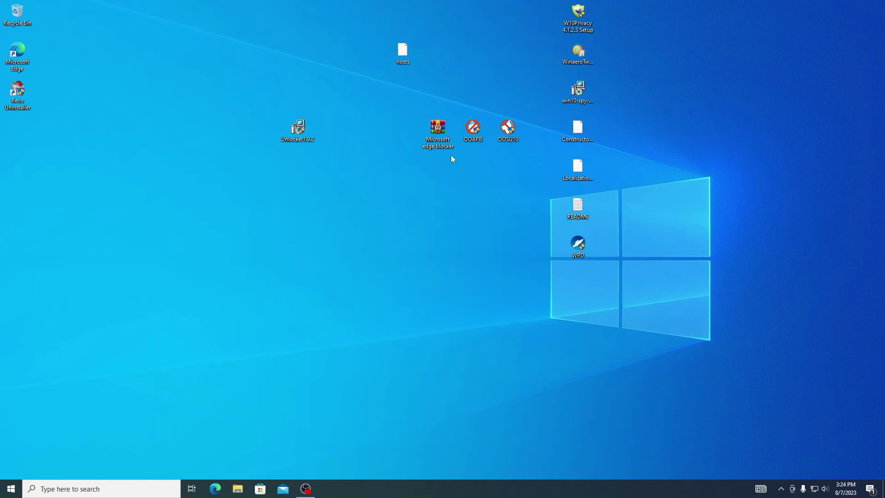
Extract the Microsoft edge blocker archive to the desktop and delete the archive file.
right_click(434, 125)
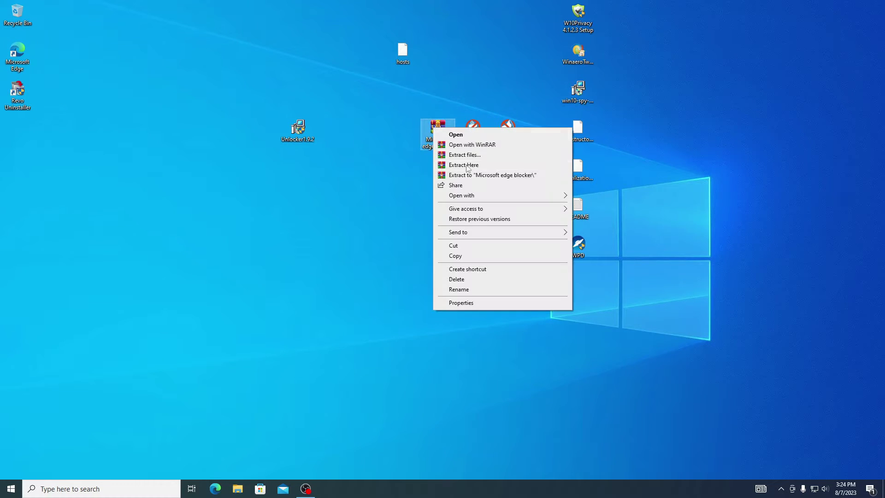
drag(446, 139, 411, 255)
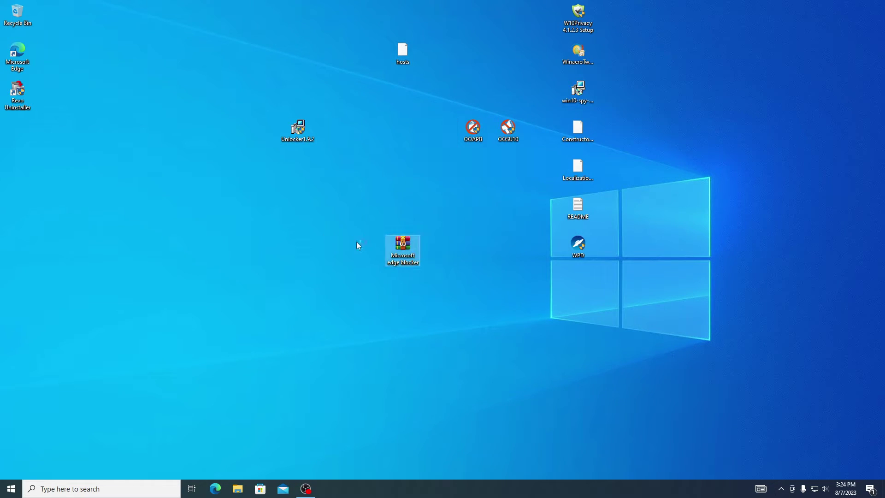
key(Delete)
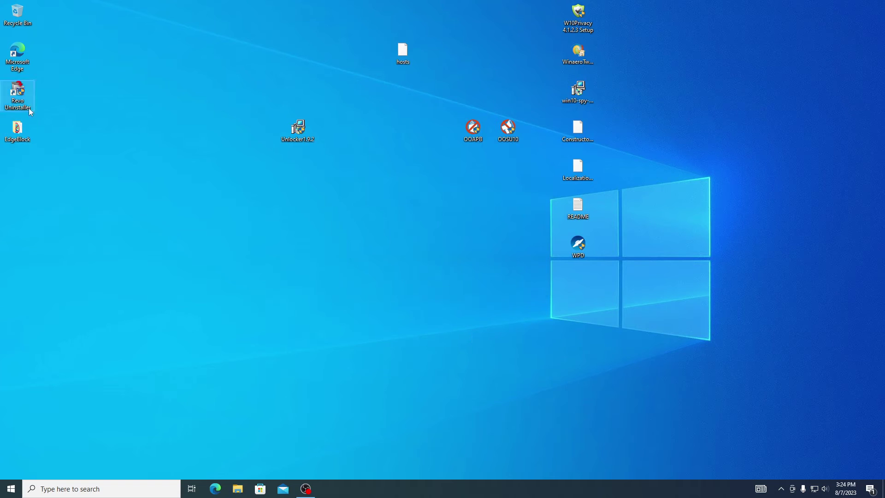
Run EdgeBlock_x64 from the EdgeBlock folder as administrator, try to open Microsoft Edge, and close the blocker and folder windows.
double_click(10, 140)
right_click(325, 179)
click(359, 195)
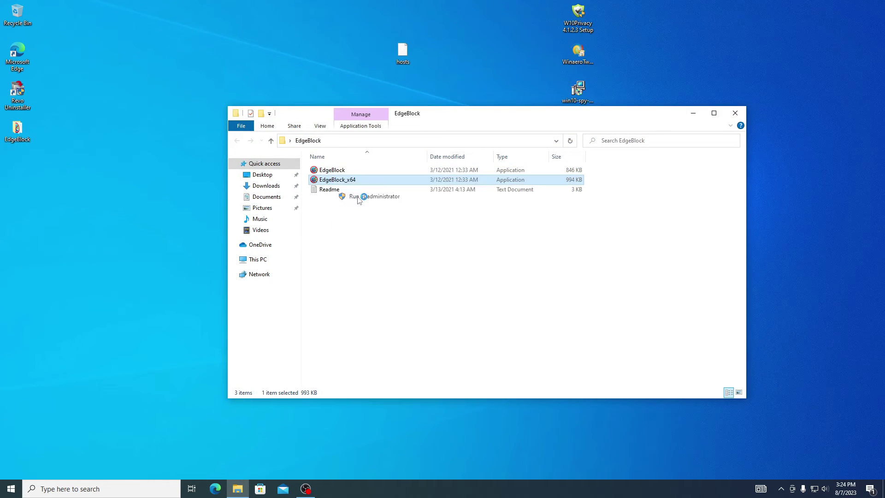
click(214, 489)
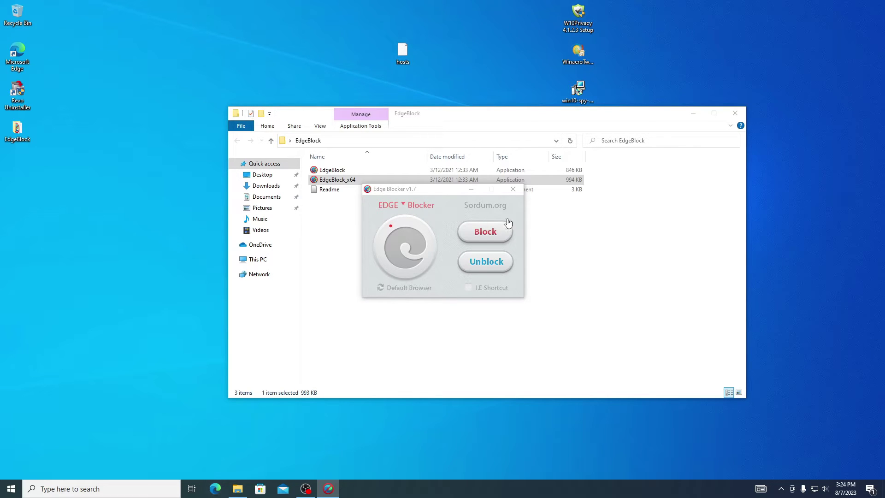
click(513, 189)
click(735, 113)
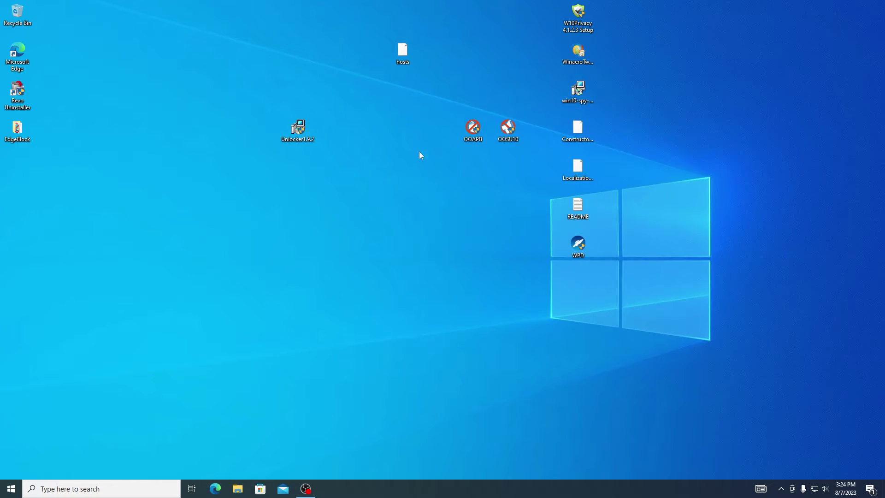
Start Revo Uninstaller in Hunter Mode and send a Microsoft Edge shortcut to the desktop from its Start menu programs folder.
double_click(25, 99)
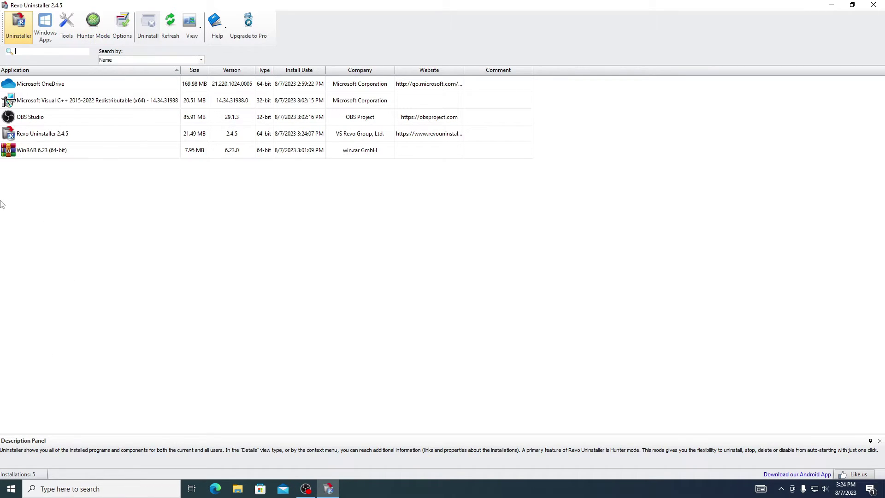
click(93, 23)
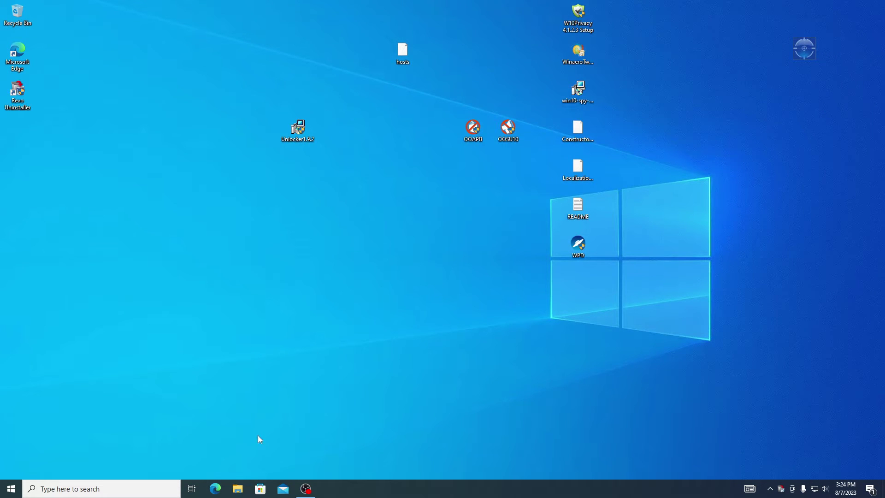
click(135, 489)
text(mcir)
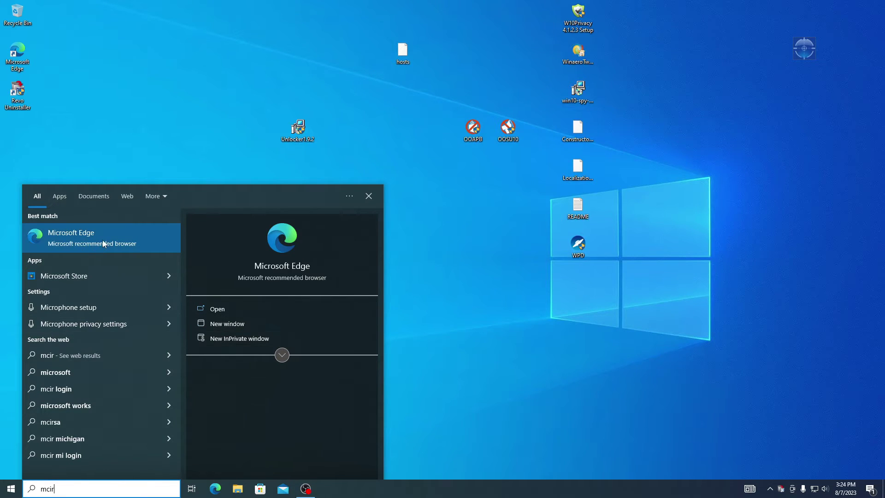
right_click(102, 240)
click(158, 266)
right_click(347, 277)
mouse_move(480, 189)
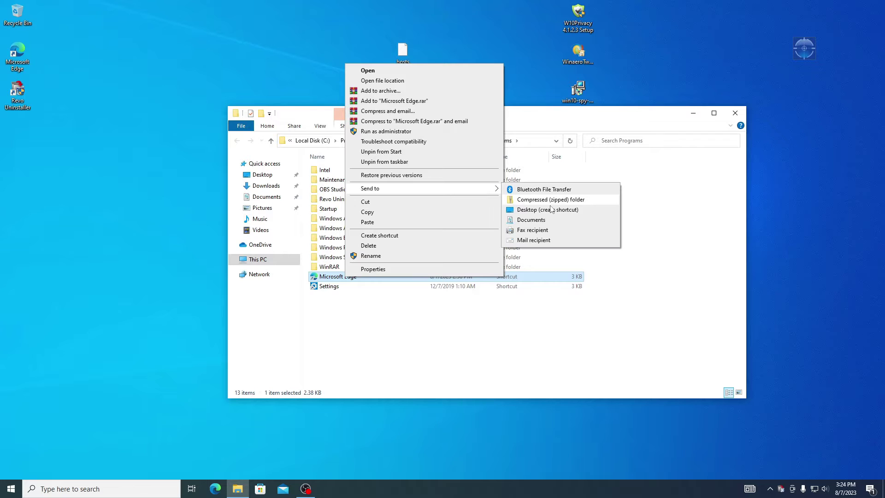
click(552, 209)
click(734, 113)
Uninstall Microsoft Edge by targeting its desktop shortcut in Hunter Mode, using the Advanced scanning mode, and scan for leftovers.
mouse_move(17, 131)
mouse_down()
mouse_move(253, 157)
mouse_move(804, 69)
mouse_move(20, 135)
mouse_up()
click(859, 76)
click(46, 134)
click(524, 291)
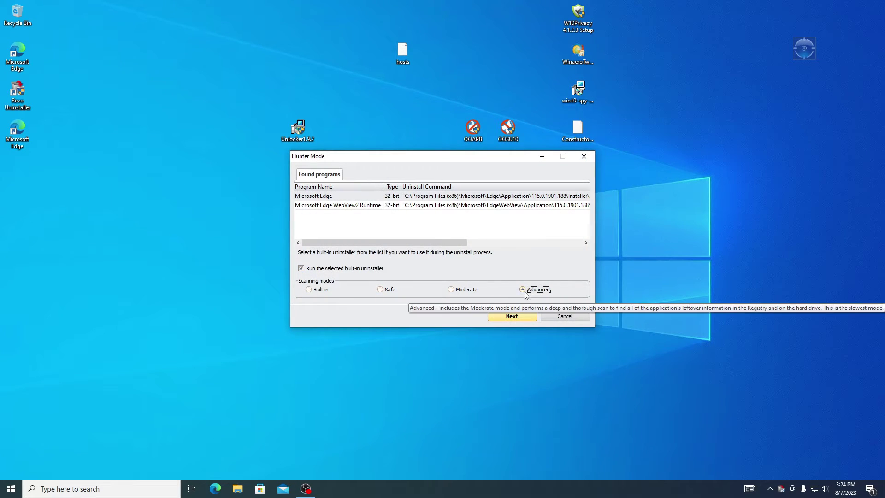
click(511, 316)
click(494, 277)
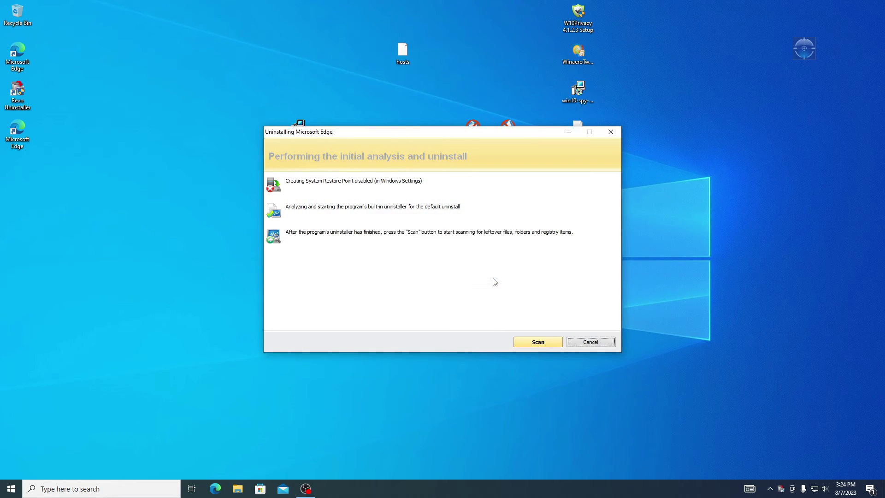
click(533, 344)
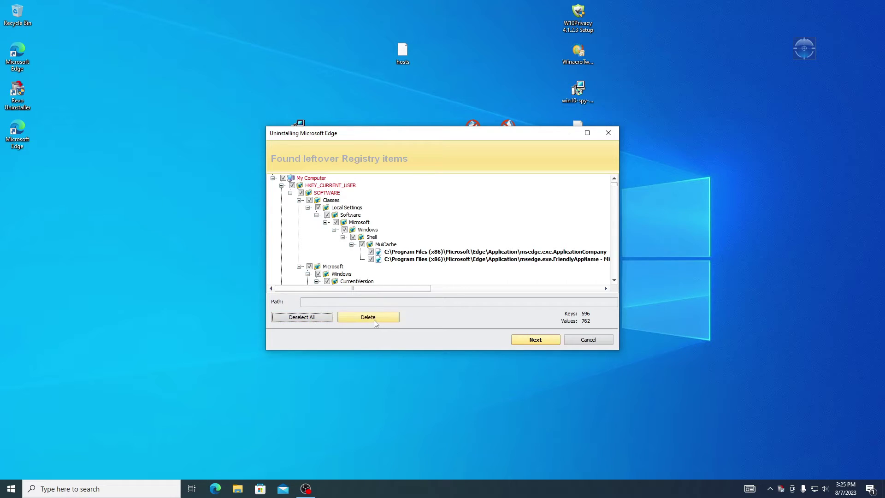
Delete all leftover Microsoft Edge registry items, files and folders, and remove the broken Edge shortcut from the taskbar.
click(374, 319)
click(464, 265)
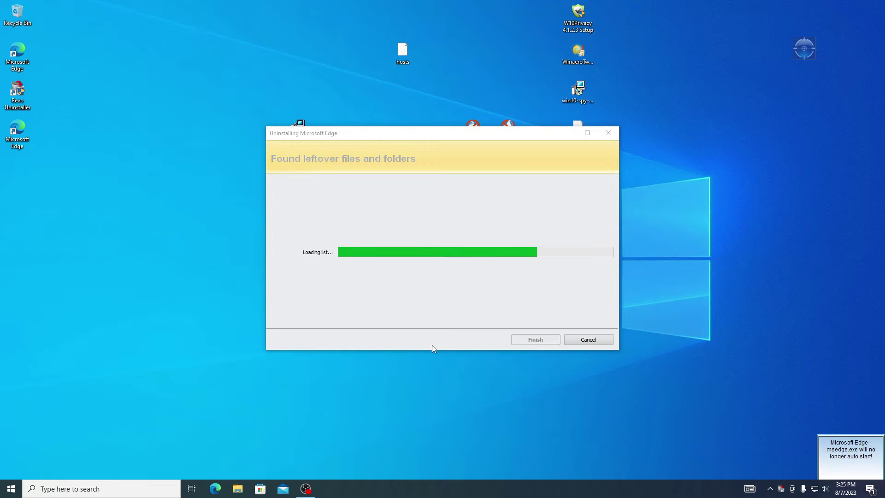
click(302, 317)
click(367, 317)
click(463, 263)
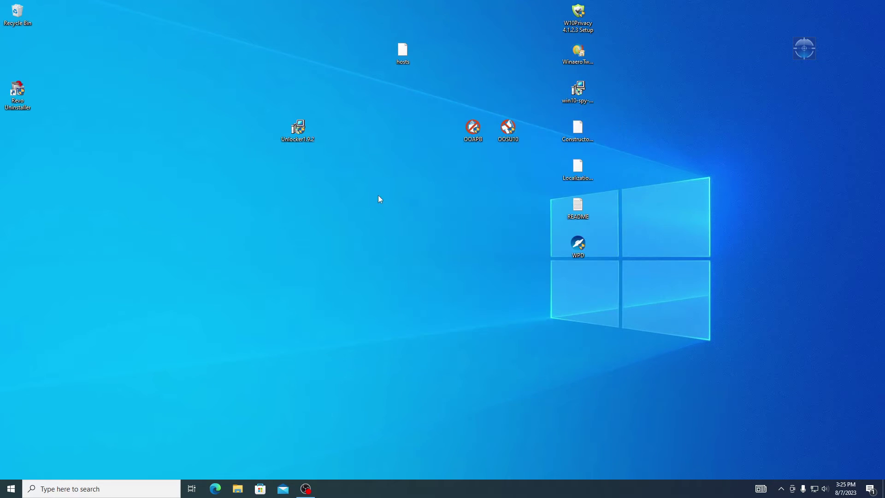
click(212, 494)
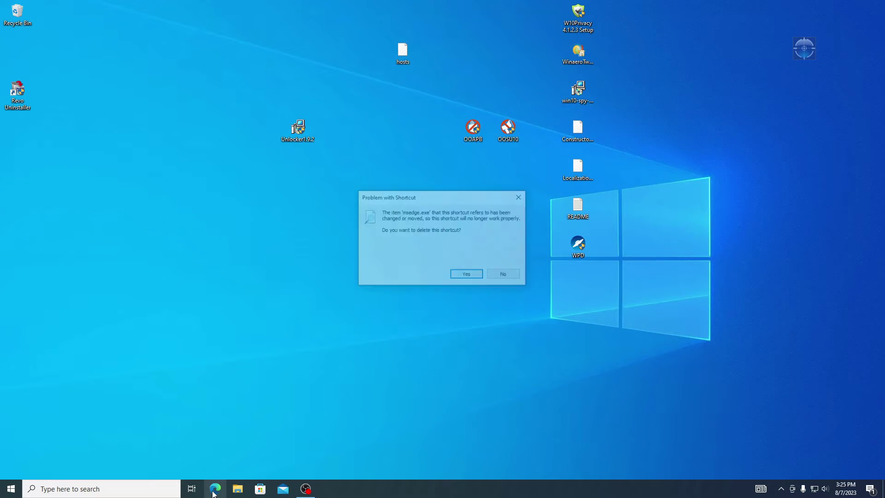
click(465, 277)
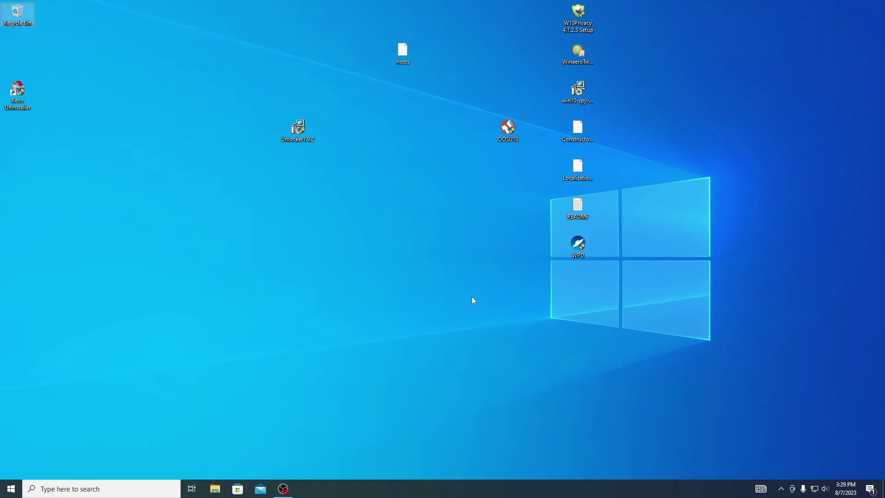
Run WPD as administrator, block the telemetry IPs and disable telemetry.
right_click(585, 240)
click(599, 256)
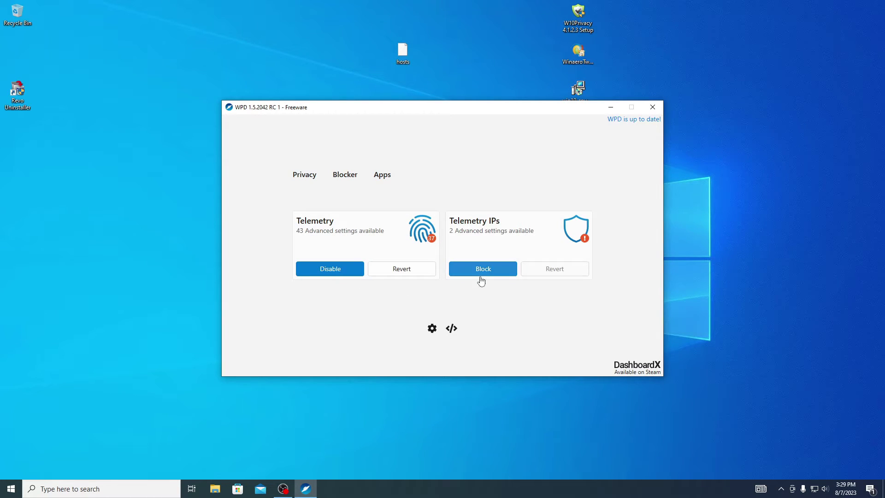
click(488, 270)
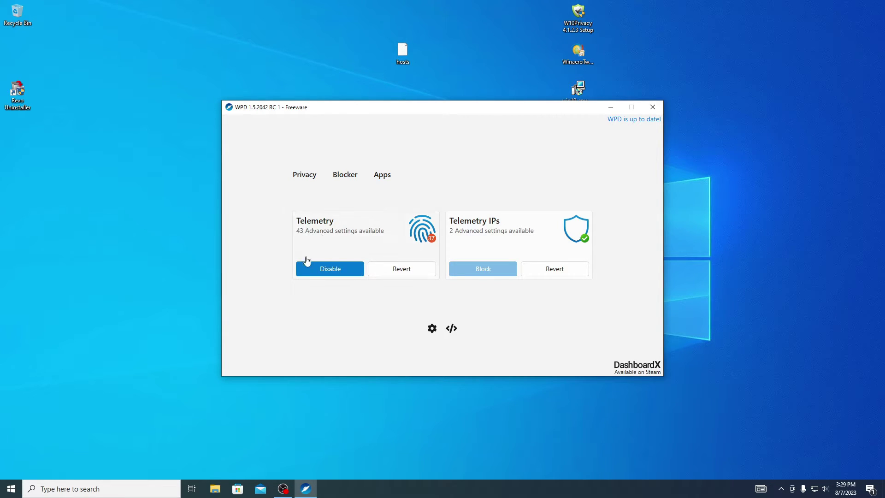
click(330, 271)
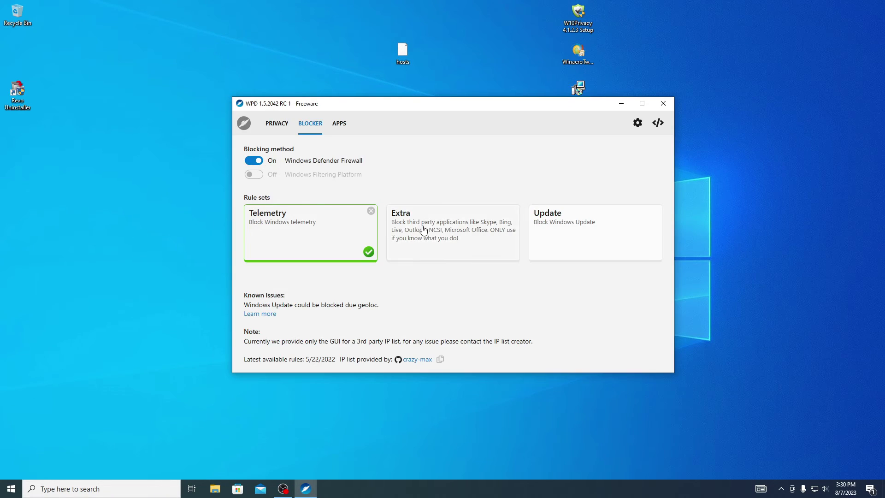
Select every listed Windows app in WPD except Microsoft Photos, Microsoft Store and Store Experience Host, and delete the selected apps.
click(339, 124)
drag(368, 156, 323, 225)
drag(481, 182, 506, 207)
scroll(494, 229, down, 2)
drag(313, 213, 283, 351)
drag(493, 235, 490, 293)
mouse_move(286, 294)
mouse_down()
mouse_move(298, 220)
mouse_move(340, 210)
mouse_up()
drag(490, 244, 497, 299)
scroll(489, 289, up, 2)
drag(322, 203, 492, 301)
scroll(492, 300, down, 3)
drag(276, 352, 308, 236)
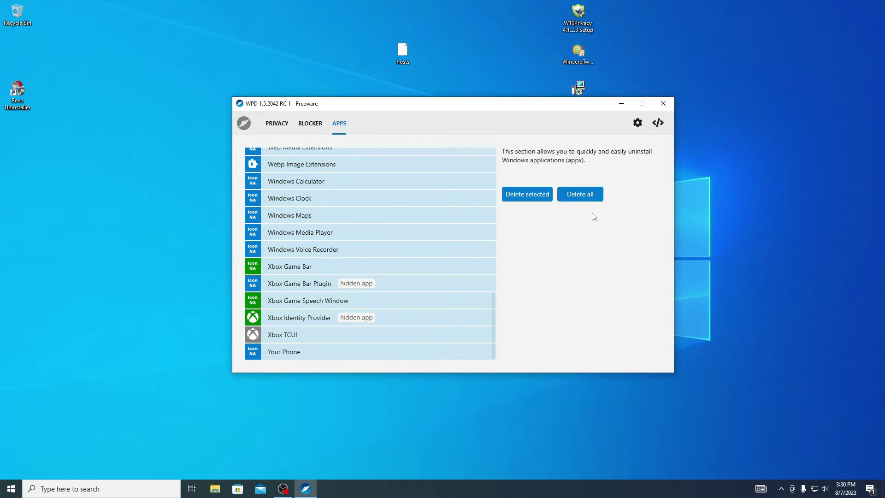
click(528, 198)
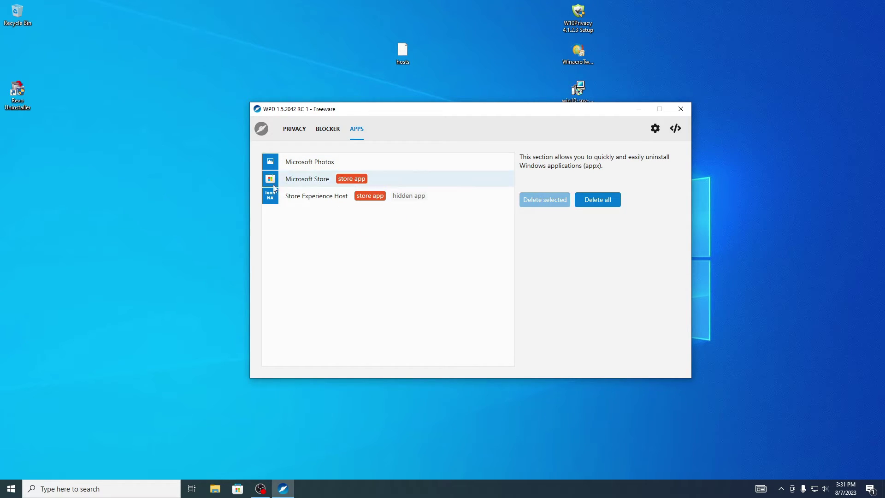
Expand the advanced Local group policy section of WPD's privacy settings and turn off the general settings listed before App permissions.
drag(349, 114, 341, 119)
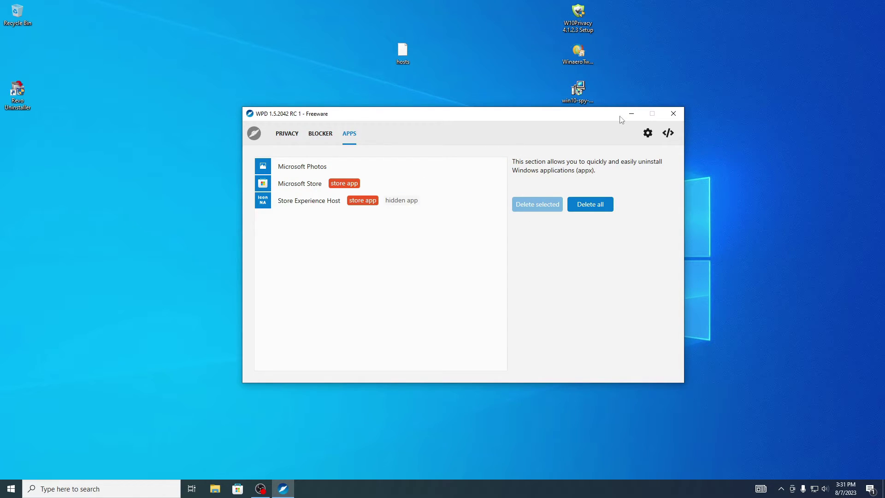
click(320, 134)
click(288, 133)
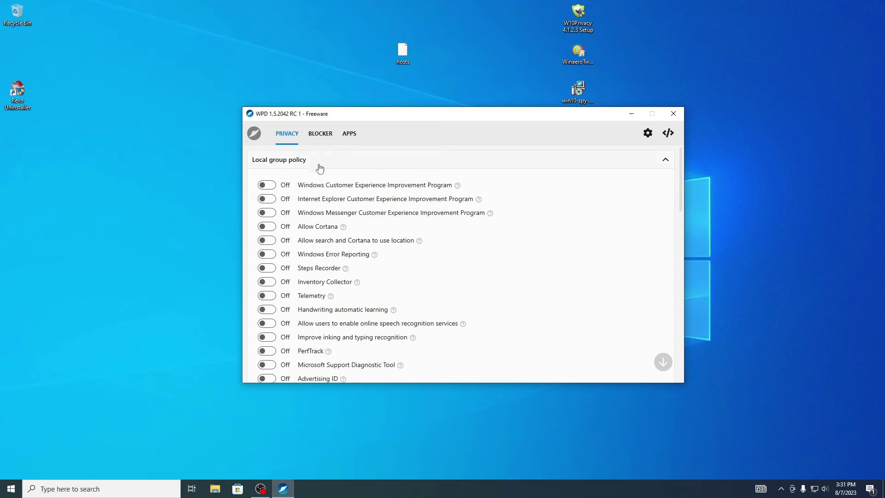
scroll(415, 208, down, 20)
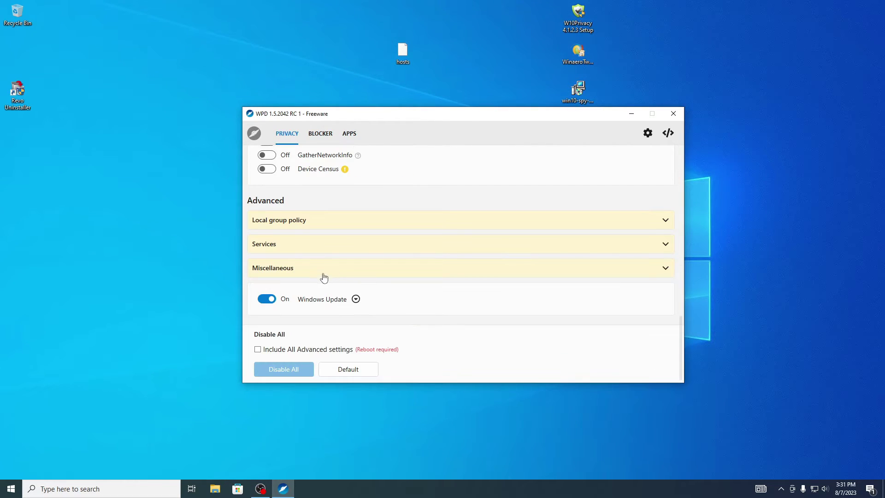
click(286, 225)
scroll(295, 222, down, 3)
click(267, 303)
click(266, 275)
click(267, 262)
click(267, 248)
click(268, 234)
click(266, 192)
click(266, 206)
click(266, 220)
click(266, 179)
Turn off Windows apps' access to account information, calendar, call history, contacts, email, eye tracker, location and messaging, leaving camera access on.
scroll(300, 258, down, 3)
click(266, 183)
click(266, 197)
click(266, 210)
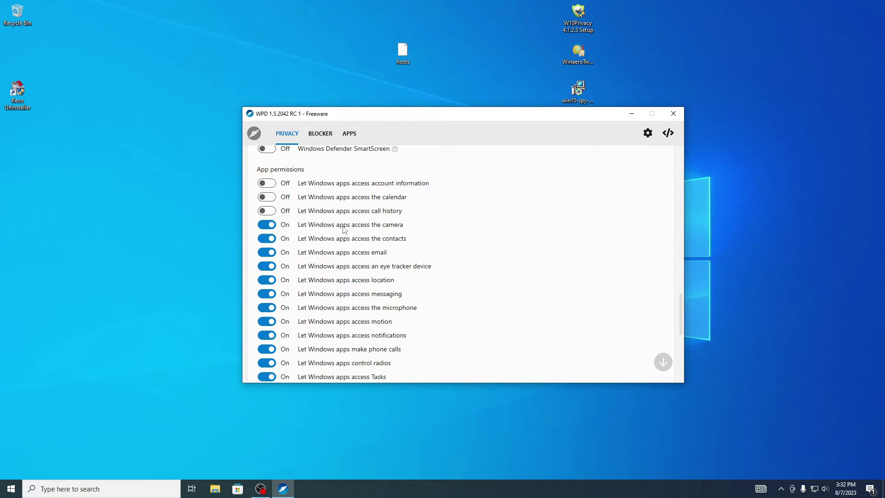
click(272, 239)
click(266, 252)
click(267, 266)
click(267, 280)
click(266, 295)
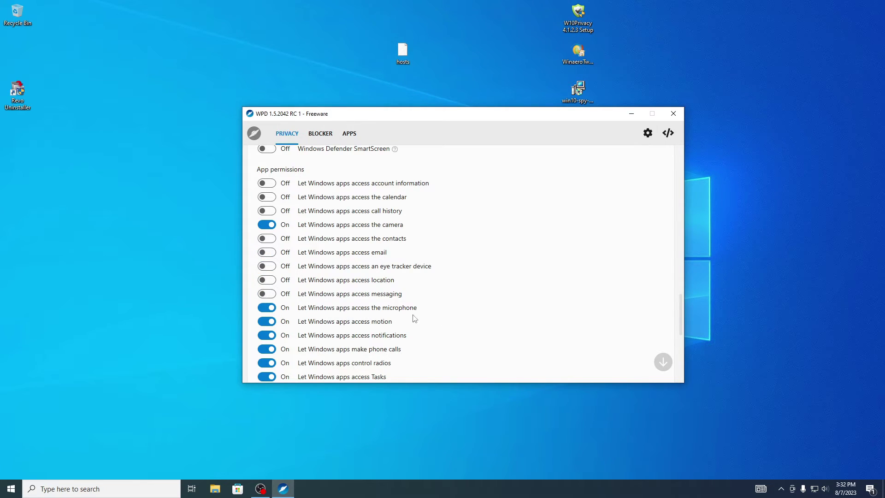
Turn off the remaining app permissions from motion and notifications down to background user movements, leaving microphone access on.
scroll(414, 318, down, 2)
click(266, 277)
click(267, 291)
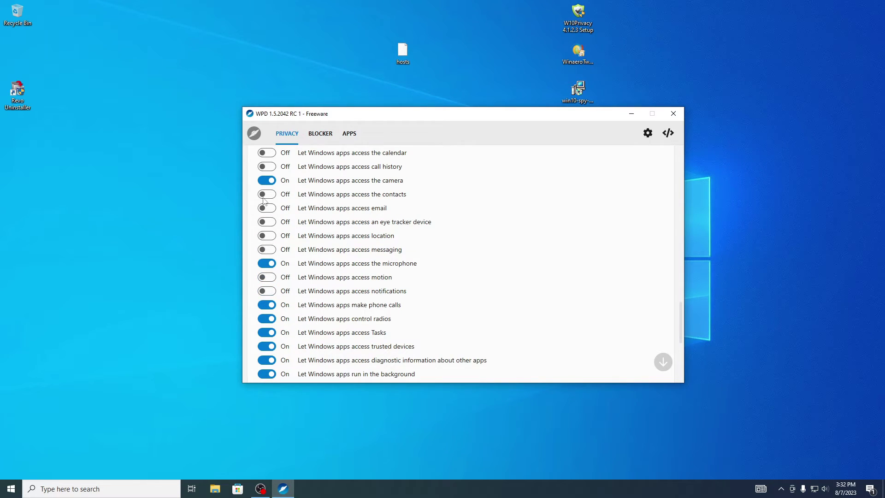
click(266, 305)
click(266, 318)
scroll(267, 323, down, 3)
click(267, 363)
click(266, 349)
click(267, 335)
click(266, 322)
click(267, 308)
click(266, 294)
click(267, 280)
click(266, 266)
Expand the advanced Services section and turn off all seven services, from Connected Devices Platform User Service to Windows Push Notifications User Service.
scroll(295, 276, down, 5)
click(279, 244)
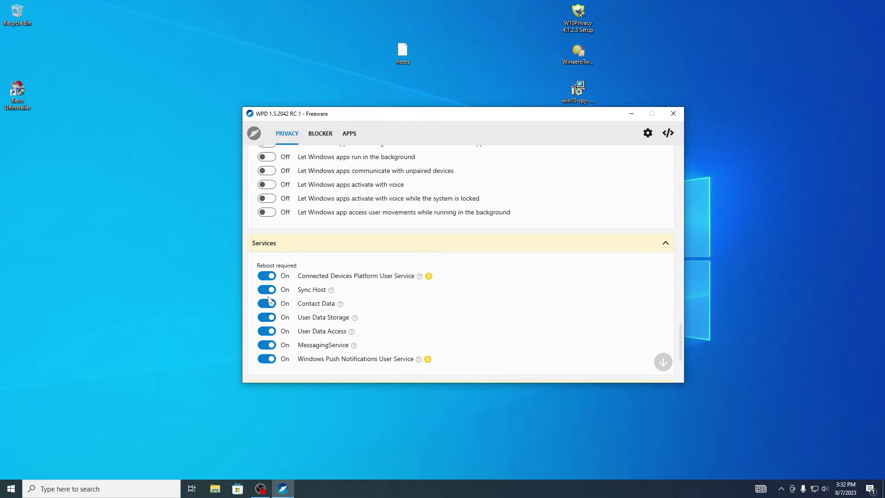
click(267, 358)
click(266, 345)
click(266, 331)
click(267, 317)
click(267, 303)
click(266, 289)
click(267, 276)
Turn off the advanced Miscellaneous options for sync provider notifications, app launch tracking and website language list access, and close WPD.
scroll(269, 282, down, 2)
click(293, 282)
click(272, 332)
click(272, 346)
click(272, 305)
scroll(274, 311, down, 2)
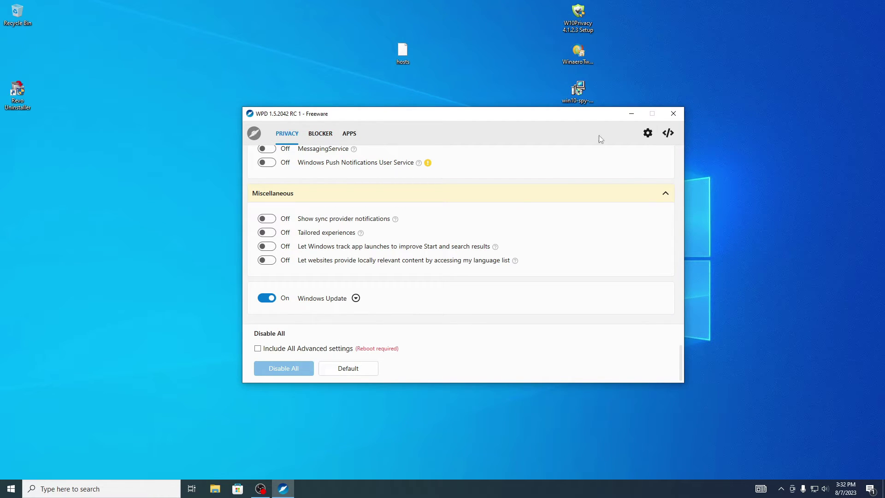
click(680, 115)
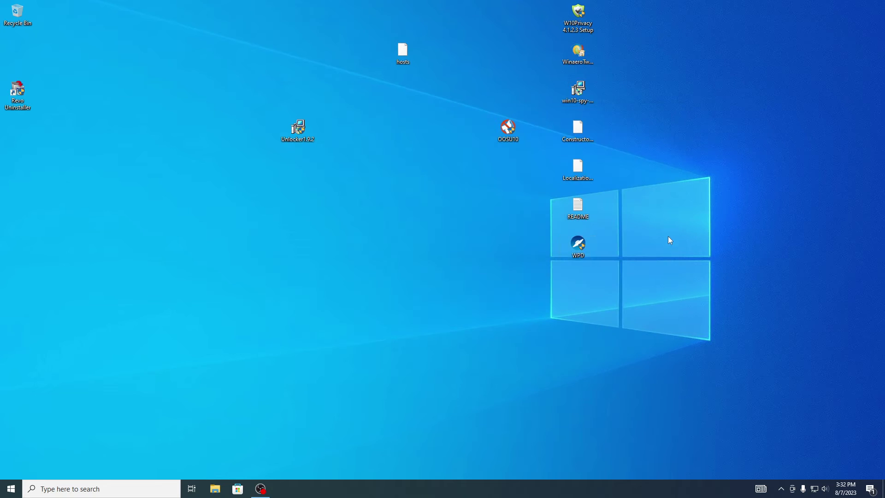
Launch O&O ShutUp10++ from the OOSU10 file, maximize its window, and review the Current User and Local Machine settings.
right_click(500, 137)
click(466, 142)
click(508, 128)
right_click(509, 127)
click(321, 151)
double_click(509, 133)
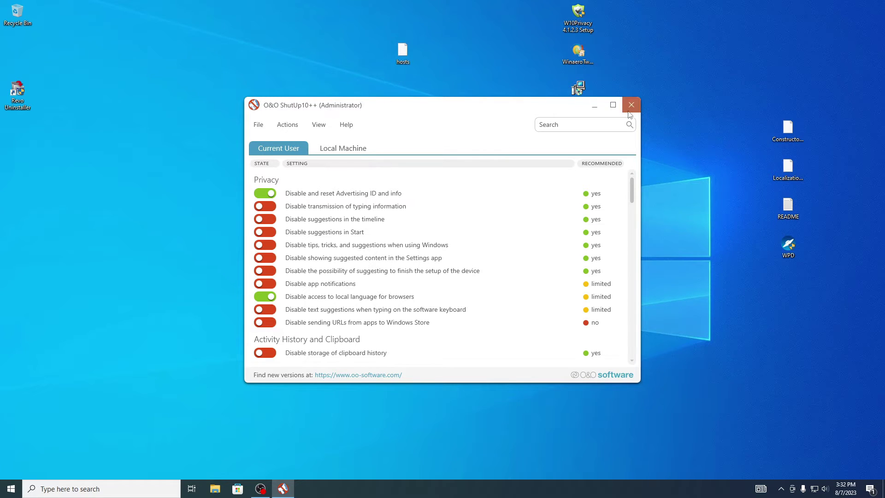
click(615, 105)
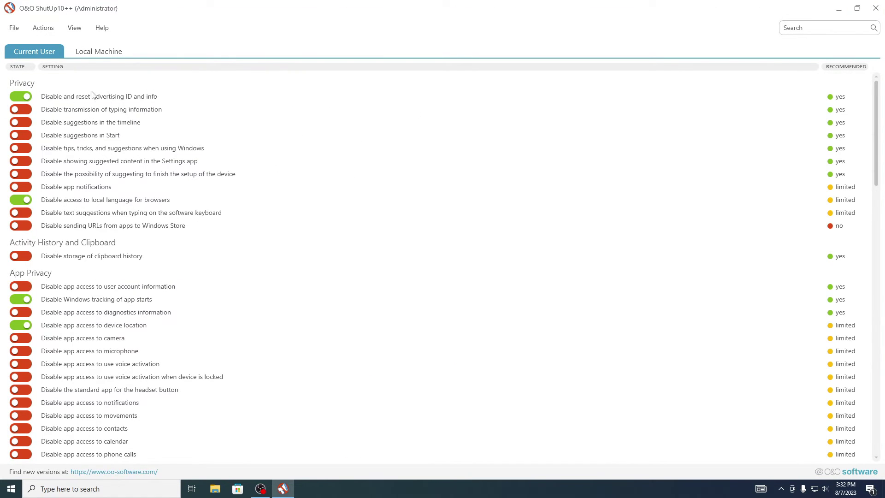
click(106, 54)
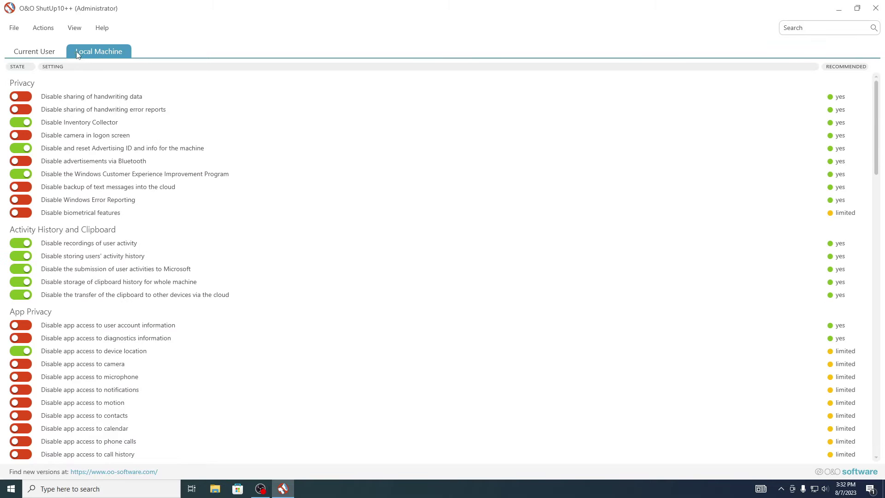
click(45, 55)
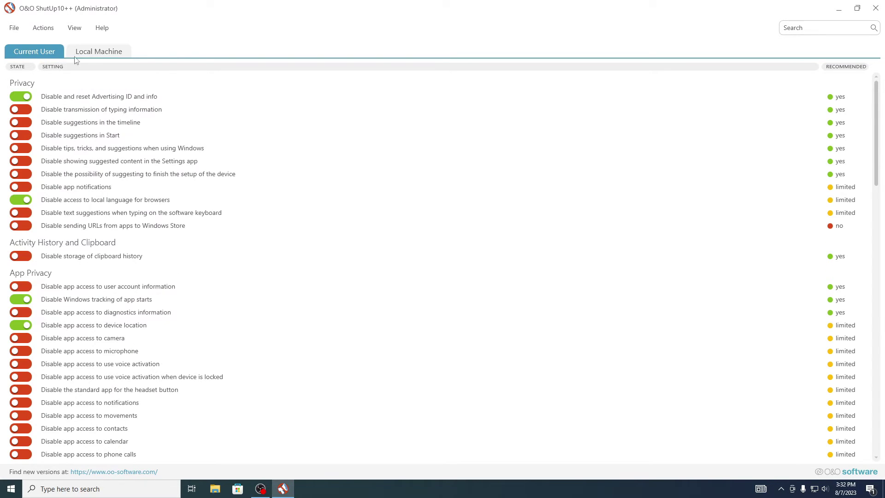
Turn on all remaining Local Machine Privacy restrictions, from handwriting data sharing to biometrical features, continuing without a system restore point.
click(104, 55)
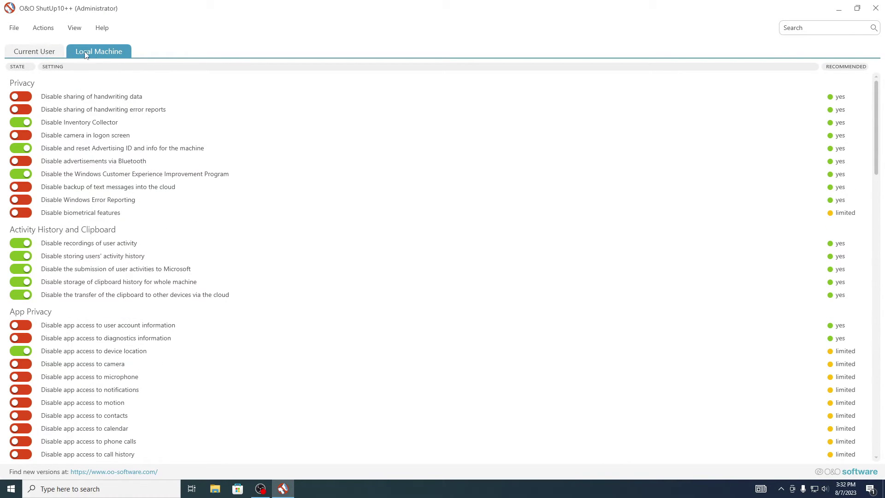
click(22, 99)
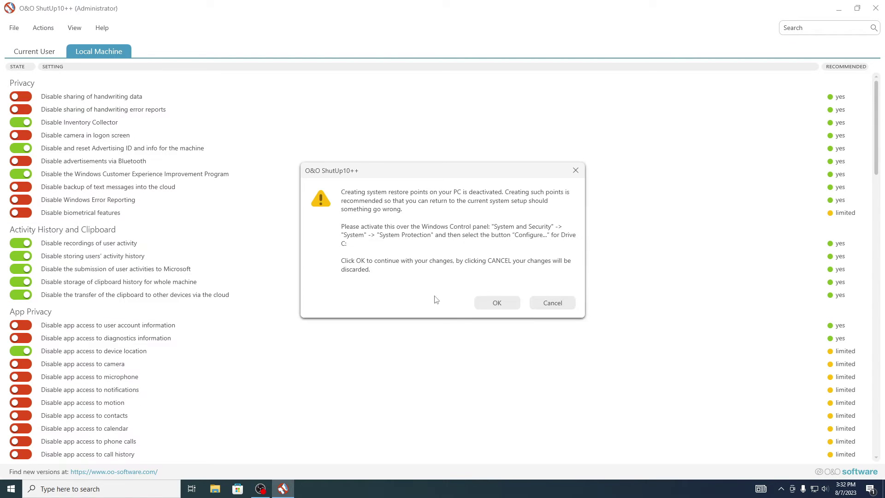
click(489, 305)
click(24, 109)
click(23, 135)
click(23, 161)
click(18, 199)
click(21, 212)
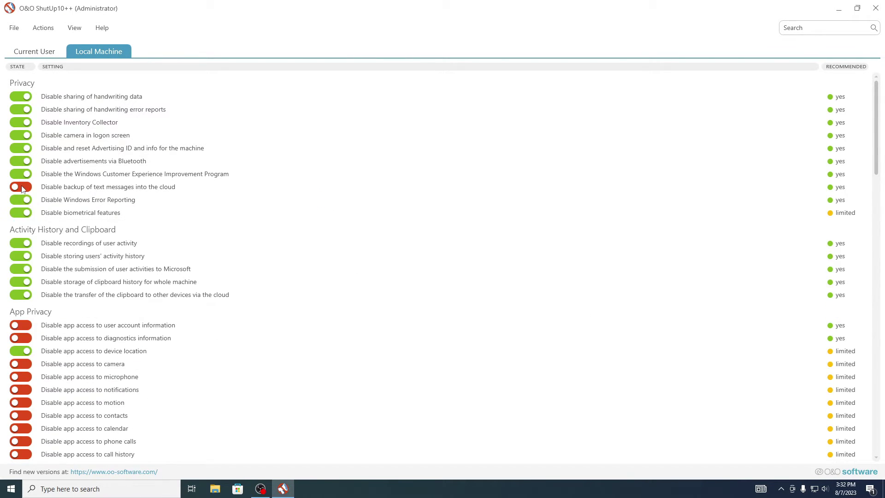
click(21, 186)
Turn on the Local Machine App Privacy restrictions for user account information, diagnostics, notifications, motion and the further app accesses down to eye tracking.
scroll(53, 203, down, 3)
click(27, 262)
click(23, 275)
click(17, 324)
click(20, 336)
scroll(21, 337, down, 3)
click(23, 283)
click(27, 297)
scroll(30, 306, down, 3)
click(21, 254)
click(21, 268)
click(21, 280)
click(22, 294)
click(23, 307)
click(23, 319)
click(22, 333)
click(23, 345)
click(24, 358)
click(23, 371)
click(21, 384)
click(21, 396)
Turn on the Security restrictions from the password reveal button to Windows Media DRM Internet access.
scroll(9, 364, down, 5)
click(18, 320)
click(20, 355)
Turn on every restriction for the Chromium-based Microsoft Edge, from tracking in the web to the typosquatting checker.
scroll(45, 367, down, 5)
click(20, 275)
click(21, 288)
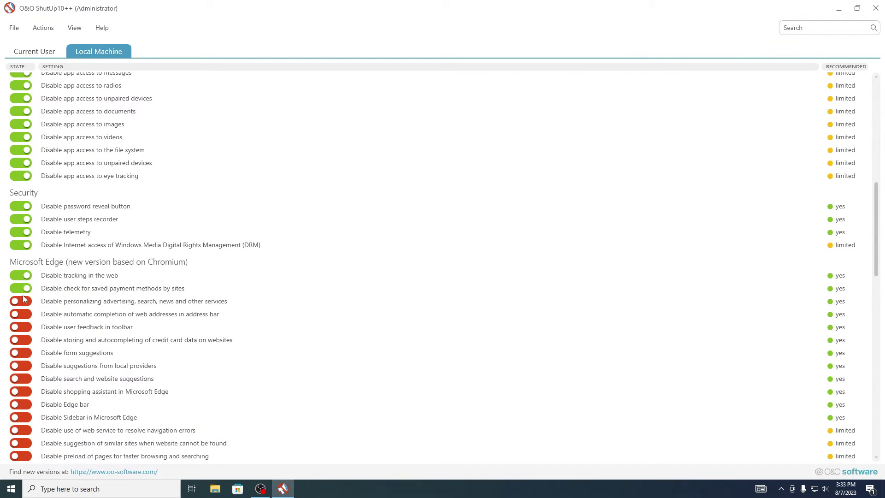
scroll(18, 361, down, 5)
click(21, 397)
click(21, 384)
click(21, 371)
click(21, 358)
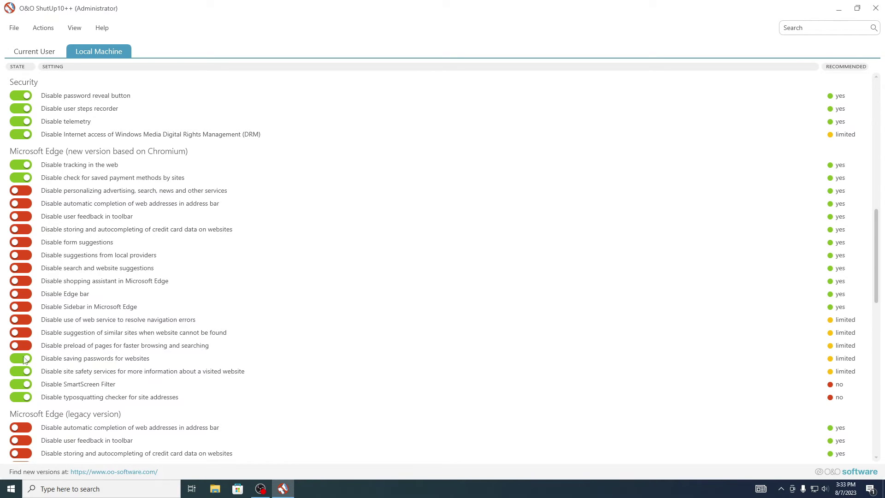
click(22, 345)
click(21, 319)
click(21, 332)
click(21, 306)
click(21, 293)
click(21, 281)
click(21, 268)
click(21, 255)
click(21, 242)
click(21, 229)
click(21, 203)
click(21, 190)
click(21, 216)
Turn on all five restrictions for the legacy version of Microsoft Edge, including storing and autocompleting credit card data.
scroll(67, 305, down, 6)
scroll(139, 300, up, 4)
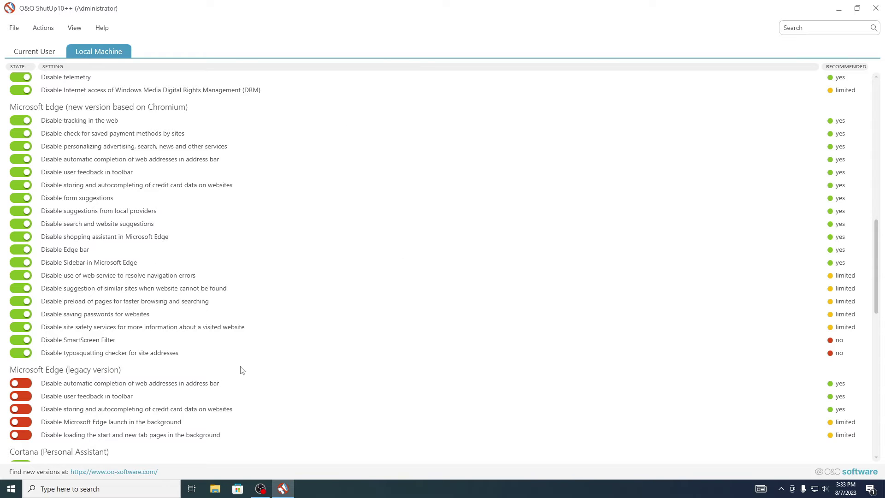
scroll(95, 336, down, 5)
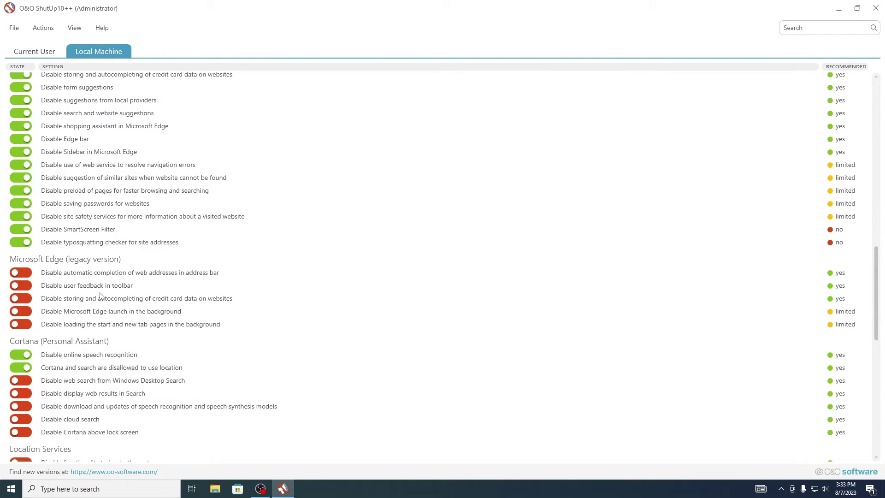
click(22, 324)
click(21, 311)
click(21, 285)
click(21, 272)
mouse_move(39, 302)
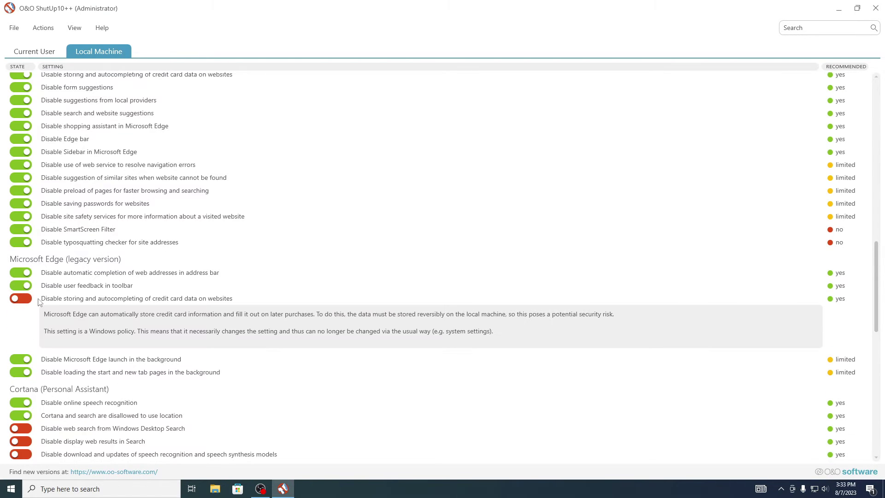
click(20, 255)
Turn on the remaining Cortana restrictions, from web search in Windows Desktop Search to Cortana above the lock screen.
scroll(28, 240, down, 6)
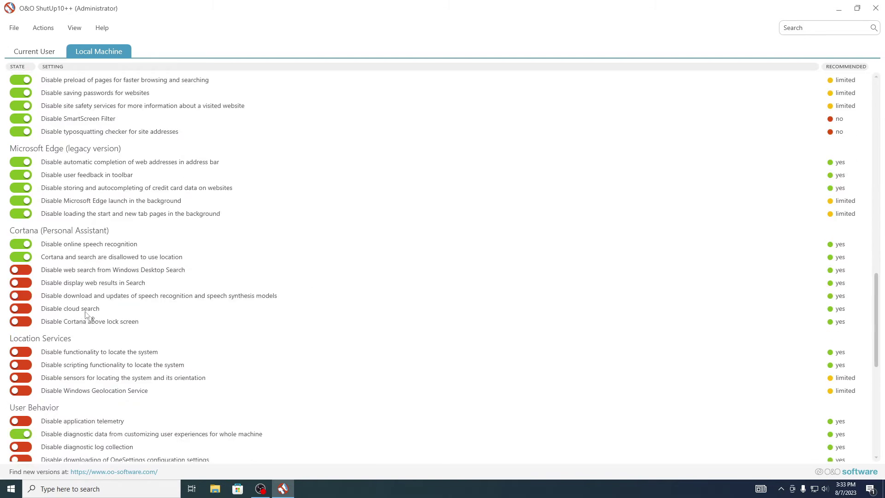
click(16, 255)
click(16, 242)
click(16, 229)
click(16, 216)
click(16, 203)
Turn on all Location Services restrictions and the remaining User Behavior ones for application telemetry, diagnostic log collection and OneSettings downloads.
scroll(16, 230, down, 1)
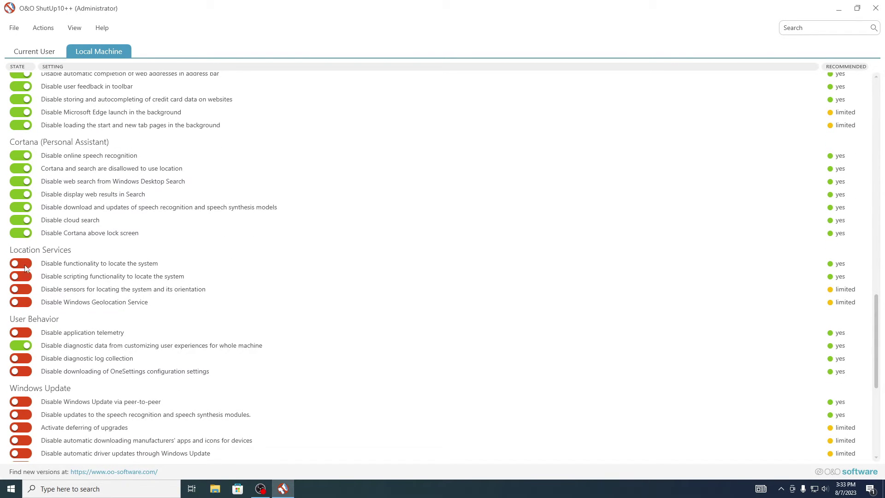
click(24, 263)
click(23, 276)
click(23, 289)
click(23, 302)
click(23, 333)
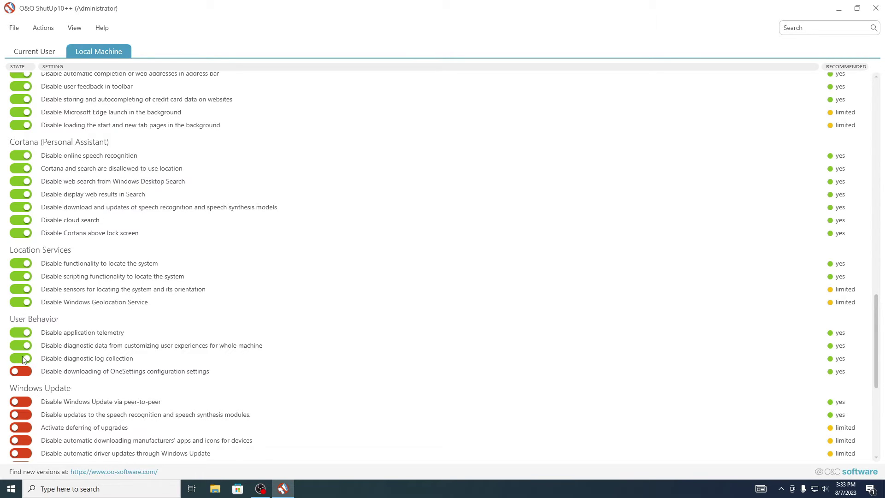
click(23, 358)
click(20, 371)
Turn on all Windows Update restrictions, from peer-to-peer updates to updates for other products such as Microsoft Office.
scroll(18, 373, down, 5)
click(21, 395)
click(22, 368)
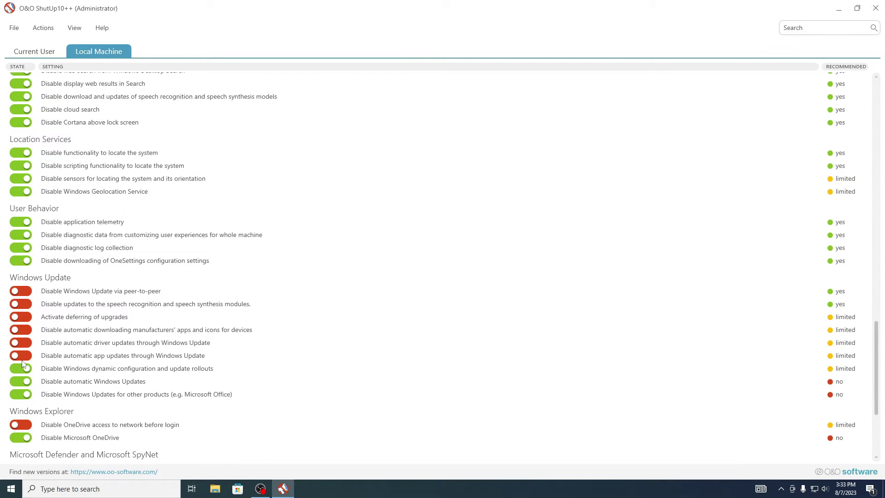
click(22, 356)
click(22, 342)
click(24, 329)
click(23, 316)
click(22, 304)
click(22, 291)
Disable OneDrive network access before login, Microsoft SpyNet membership, data sample submission and malware infection reporting.
scroll(22, 295, down, 5)
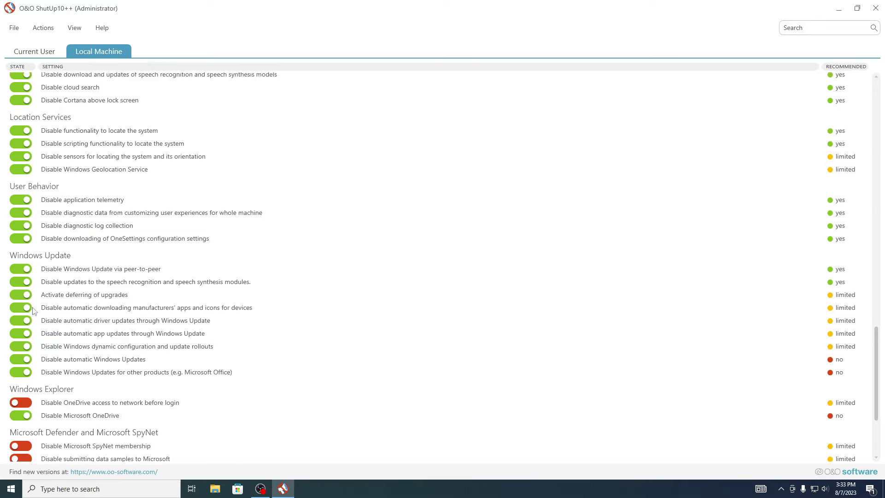
click(22, 314)
scroll(27, 317, down, 2)
click(21, 309)
click(22, 322)
click(23, 334)
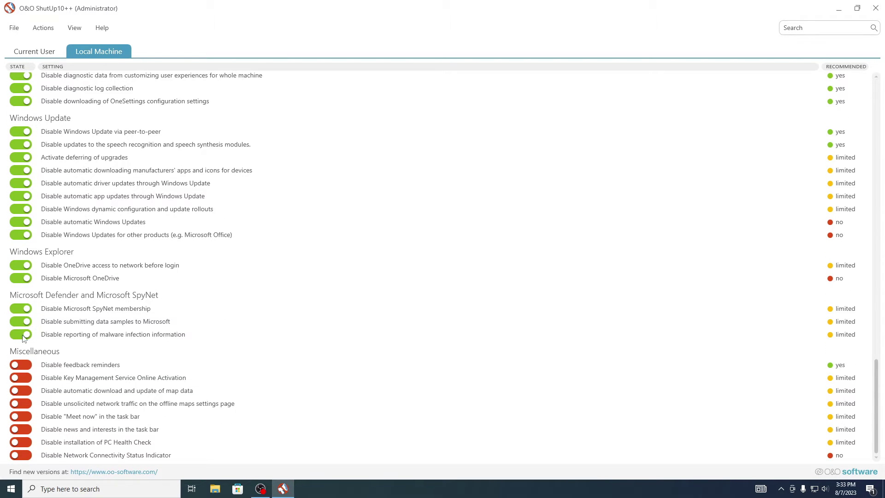
Turn on all eight Miscellaneous restrictions, from feedback reminders to the Network Connectivity Status Indicator, and close O&O ShutUp10++.
click(23, 455)
click(24, 442)
click(24, 429)
click(24, 417)
click(25, 403)
click(25, 390)
click(26, 378)
click(22, 364)
scroll(198, 339, up, 4)
scroll(312, 275, up, 3)
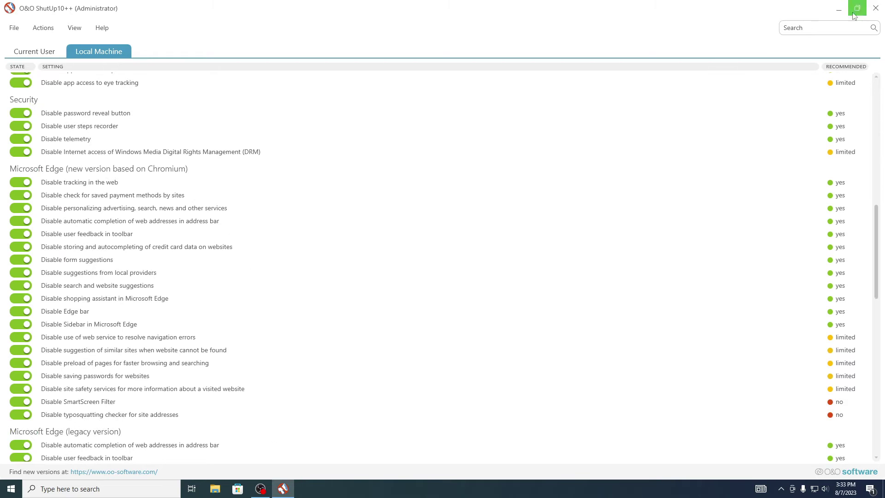
click(876, 9)
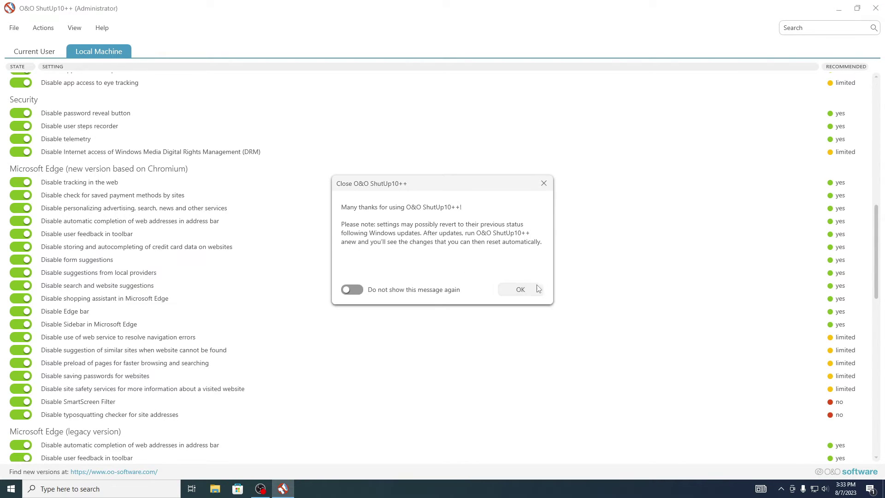
click(526, 291)
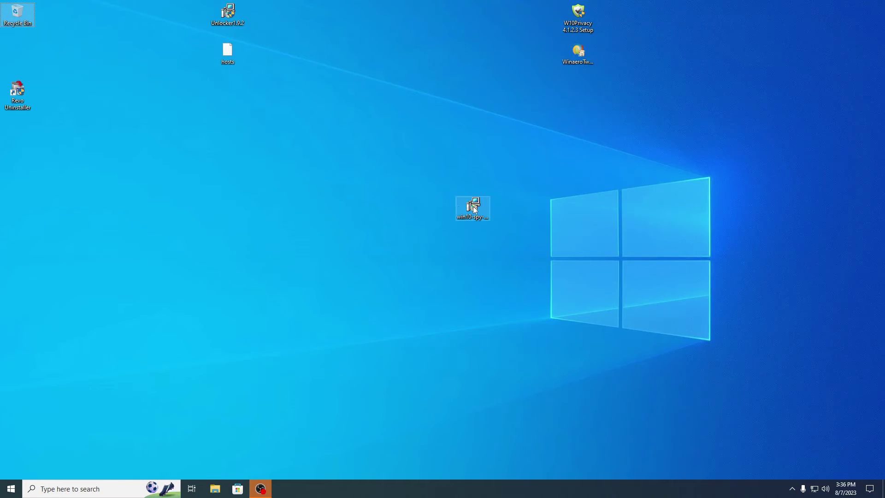
Install Win10 Spy Disabler v1.5 from its desktop setup file, accepting the license agreement, and open the program on finishing.
click(475, 206)
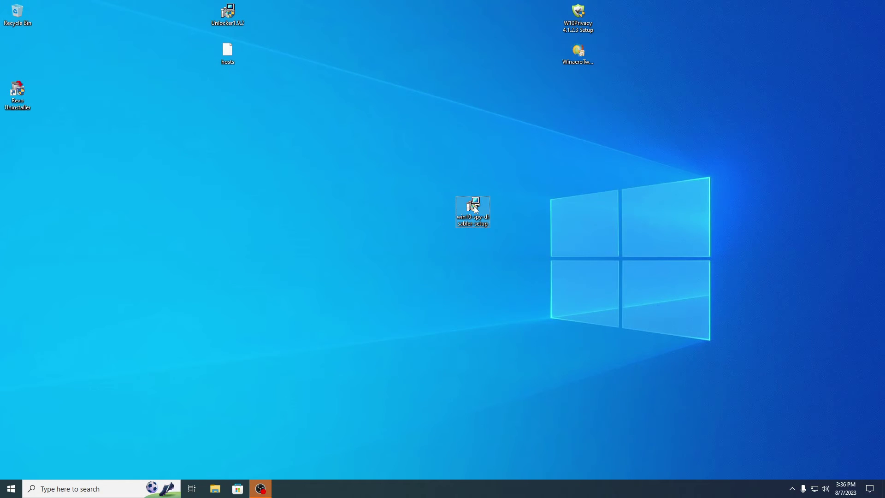
double_click(474, 206)
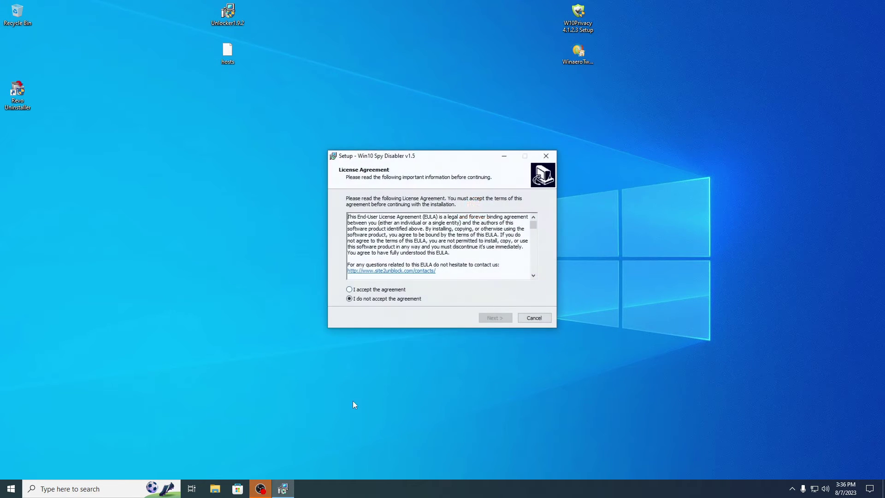
key(alt+a)
click(494, 318)
click(494, 318)
click(495, 318)
click(495, 319)
click(495, 319)
click(495, 319)
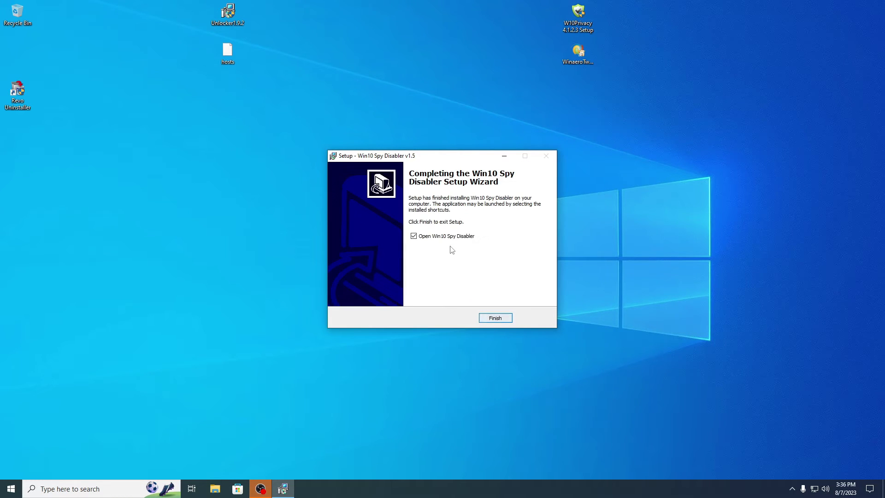
click(491, 317)
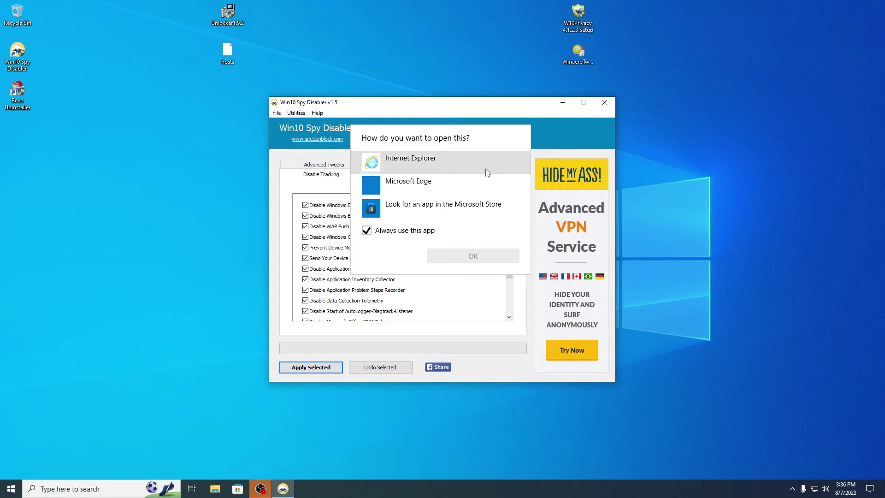
Try to open the program's web link with Microsoft Edge, dismiss the message, and check the preselected Disable Tracking tweaks.
click(415, 185)
click(473, 256)
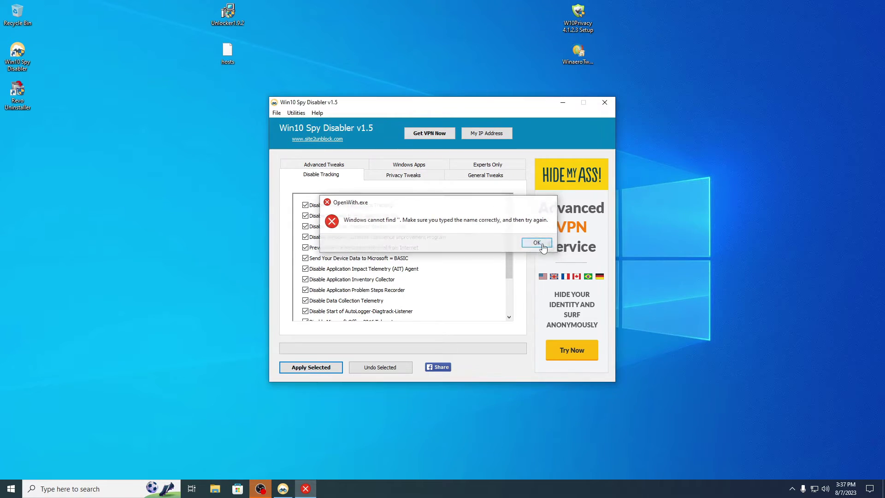
click(536, 243)
drag(508, 225, 510, 265)
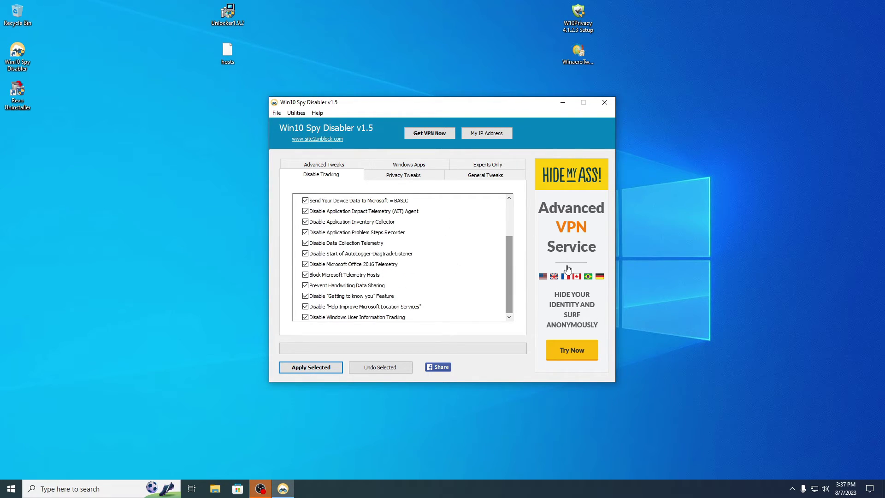
Select the Advanced Tweaks from Disable Remote Registry Service to Block Incoming Connections on Windows Firewall.
click(330, 168)
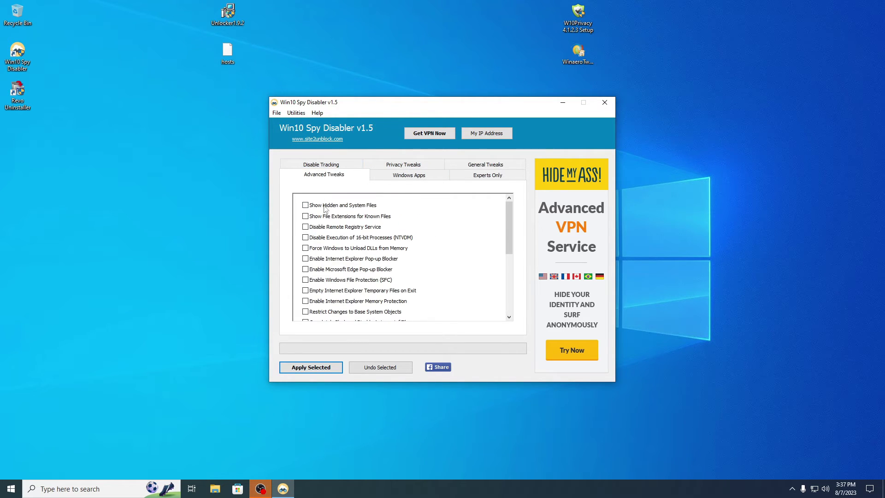
click(320, 228)
click(316, 238)
click(333, 248)
click(312, 270)
click(309, 280)
drag(509, 237, 509, 242)
click(311, 264)
click(314, 305)
click(315, 316)
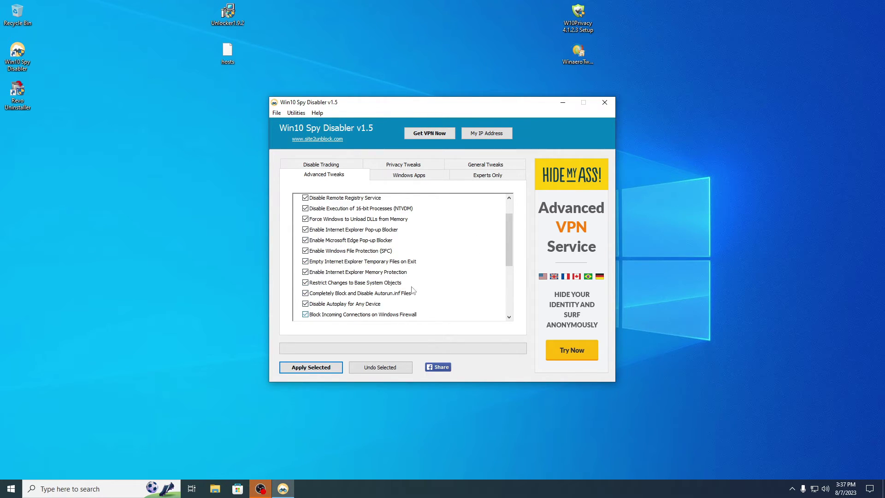
Select the rest of the Advanced Tweaks down to Take No Action on Memory Card Autoplay, leaving Clear Page File at System Shutdown unselected.
drag(507, 260, 508, 285)
click(313, 303)
click(318, 295)
click(324, 268)
click(322, 287)
click(318, 317)
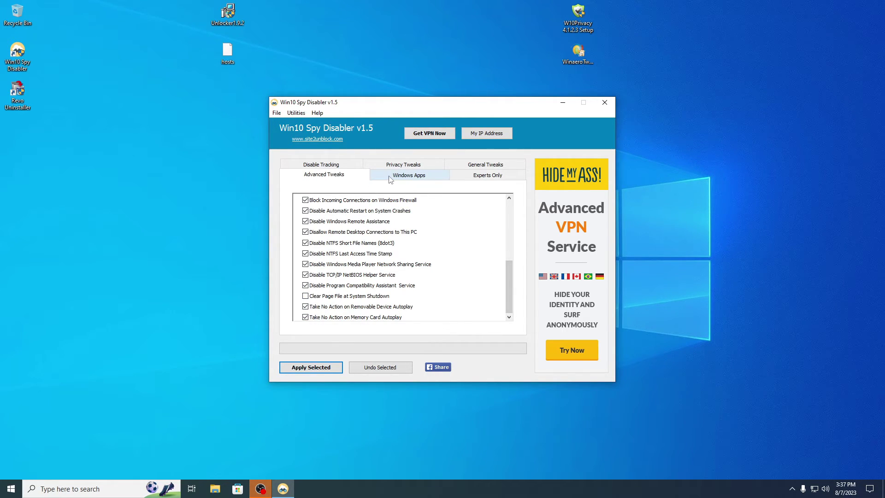
Review the built-in app removal options among the Windows Apps tweaks.
click(397, 166)
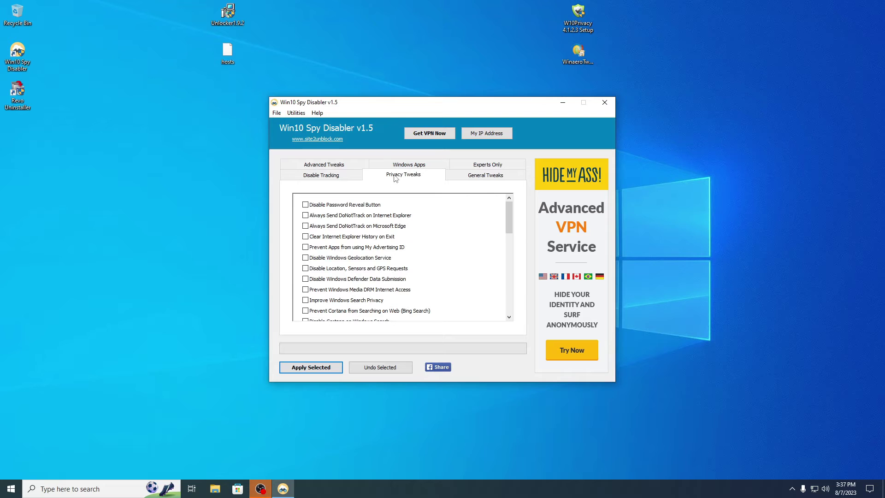
click(324, 165)
click(400, 177)
drag(513, 218, 417, 233)
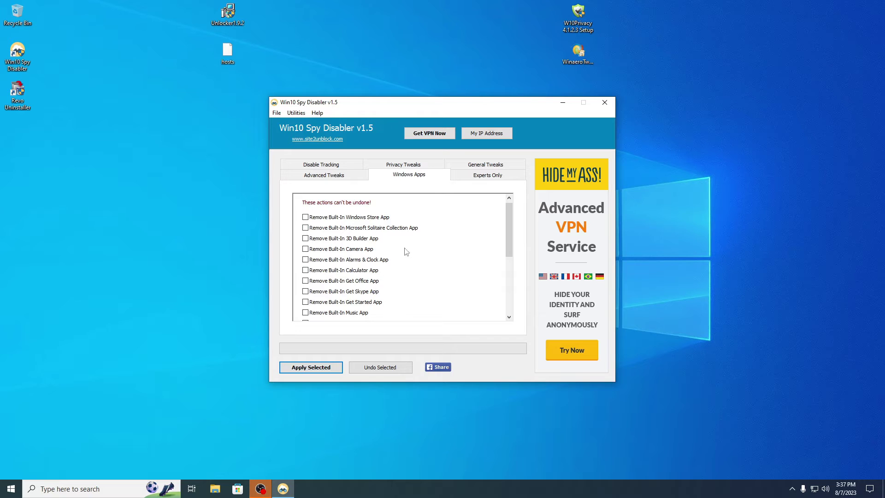
drag(504, 229, 415, 194)
Select the Privacy Tweaks from Always Send DoNotTrack on Internet Explorer to Prevent Cortana from Searching on Web.
click(403, 165)
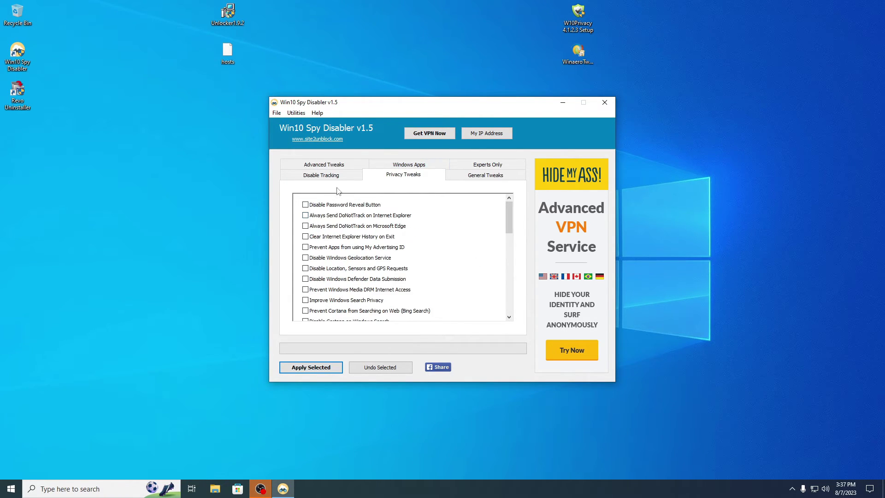
click(318, 219)
click(315, 241)
click(323, 249)
click(331, 258)
click(325, 267)
scroll(506, 226, down, 1)
click(325, 263)
Select the Privacy Tweaks from Disable Cortana on Windows Search to Prevent Apps from Sharing Info Across Wireless Devices, leaving camera and microphone access unselected.
drag(509, 222, 509, 240)
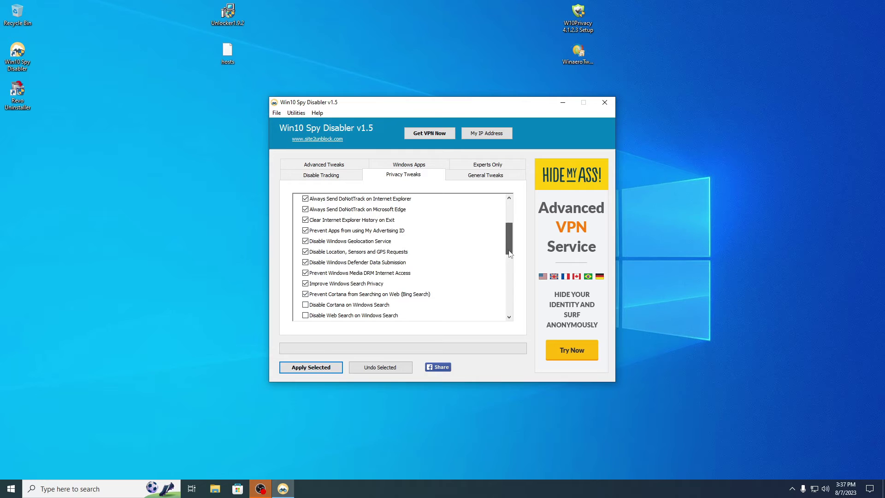
click(328, 226)
click(325, 236)
click(317, 248)
click(319, 262)
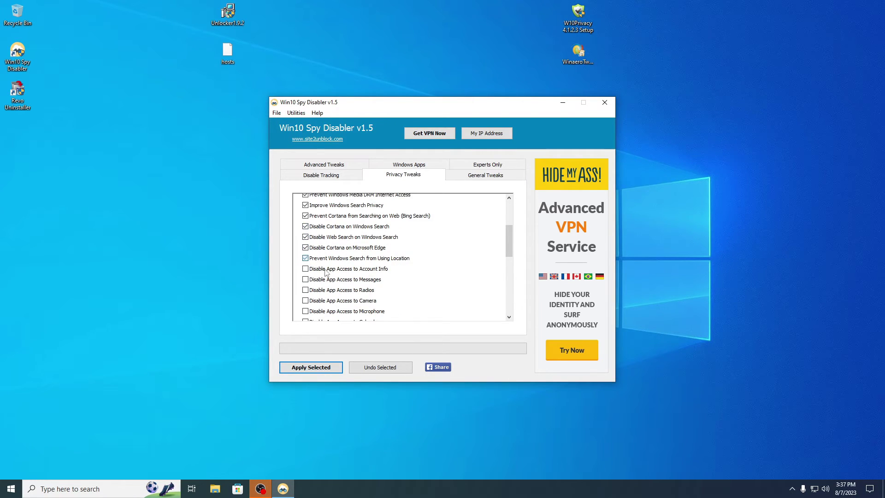
click(324, 280)
drag(509, 247, 509, 258)
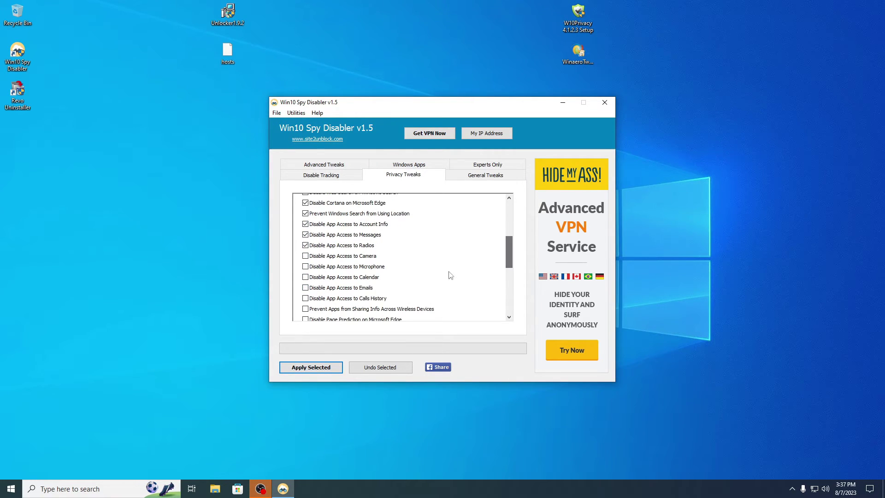
click(351, 278)
click(318, 311)
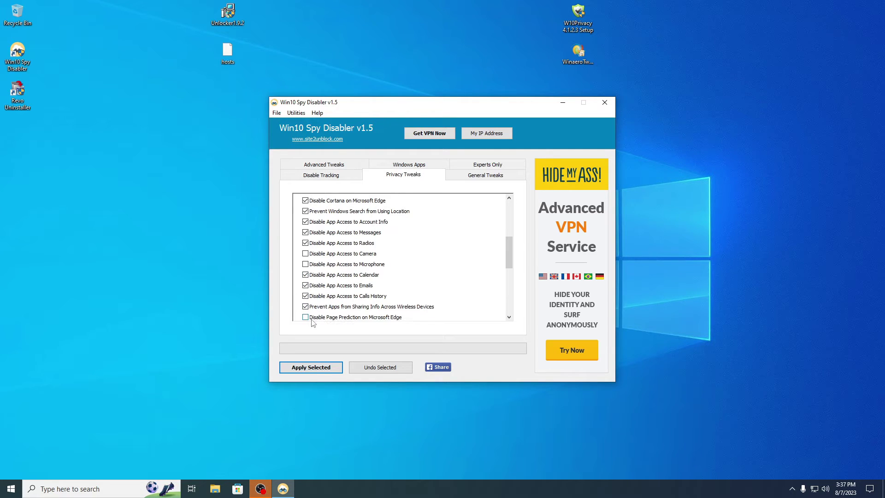
Select the remaining Privacy Tweaks from Disable Page Prediction on Microsoft Edge through Prevent WiFi Sense from Sharing Credentials.
drag(508, 261, 509, 272)
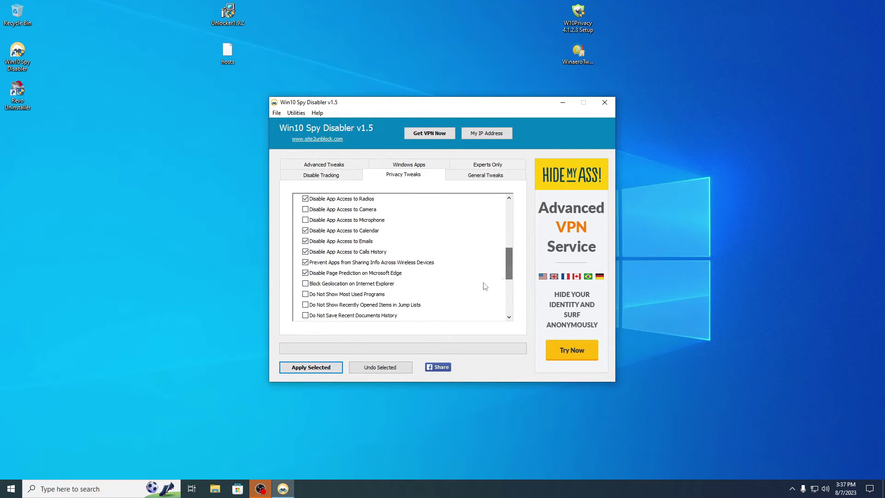
click(318, 308)
drag(509, 265, 509, 299)
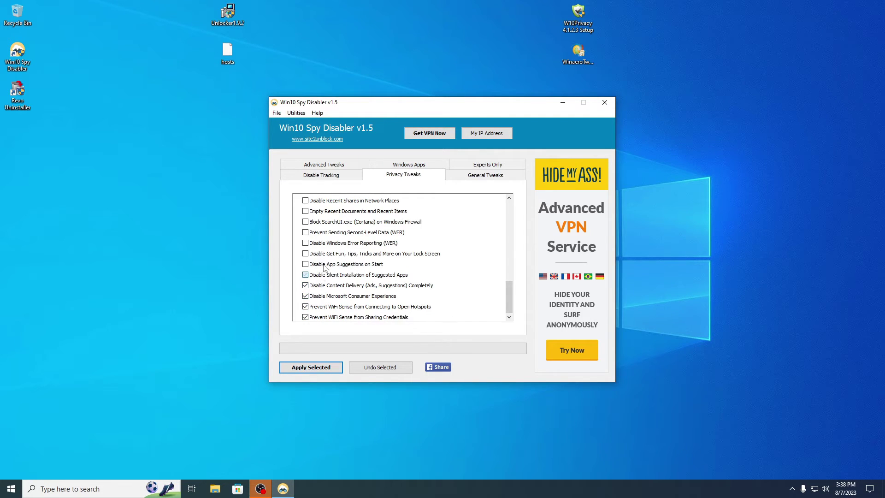
drag(509, 288, 509, 272)
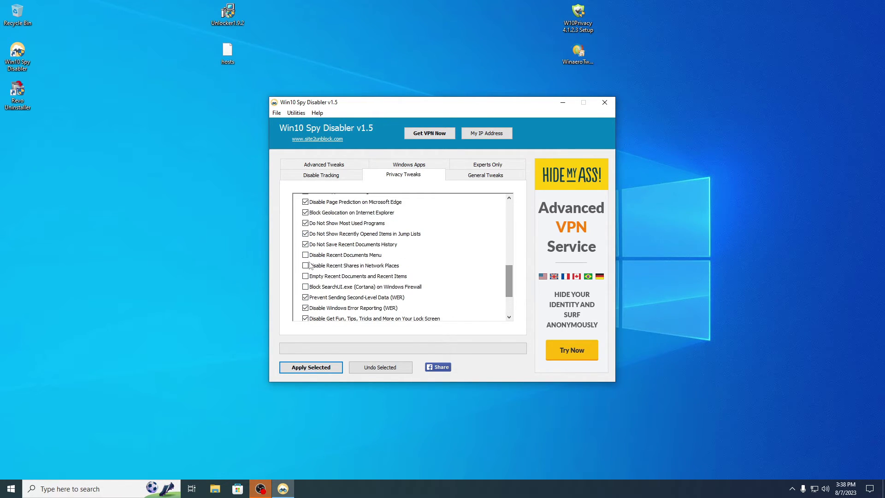
click(318, 266)
Select the General Tweaks from Disable Drivers Update to Make File Explorer Open "This PC" by Default, leaving file deletion confirmation unselected.
click(492, 175)
click(324, 227)
click(317, 237)
click(324, 249)
click(324, 259)
click(331, 271)
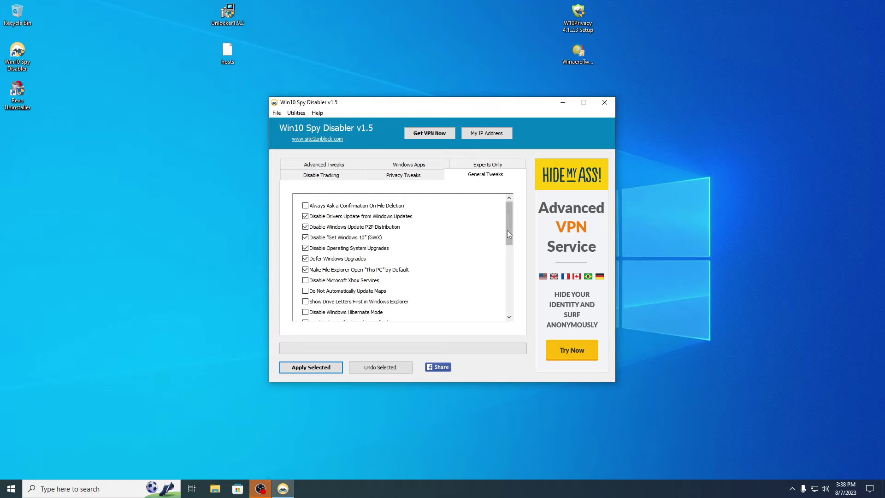
Select the General Tweaks from Disable Microsoft Xbox Services to Disable the Prefetch and Superfetch Features.
drag(507, 233, 507, 239)
click(327, 261)
click(323, 272)
click(321, 284)
click(321, 296)
click(327, 304)
Select the General Tweaks from the Internet Explorer home page option to Never Put the Computer to Sleep, leaving Disable Windows Store unselected.
scroll(500, 259, down, 2)
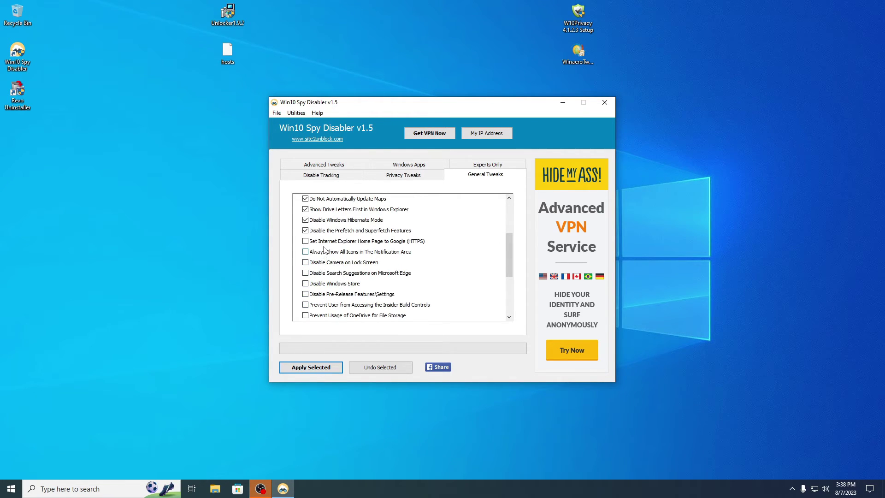
click(323, 264)
click(326, 274)
scroll(509, 276, down, 1)
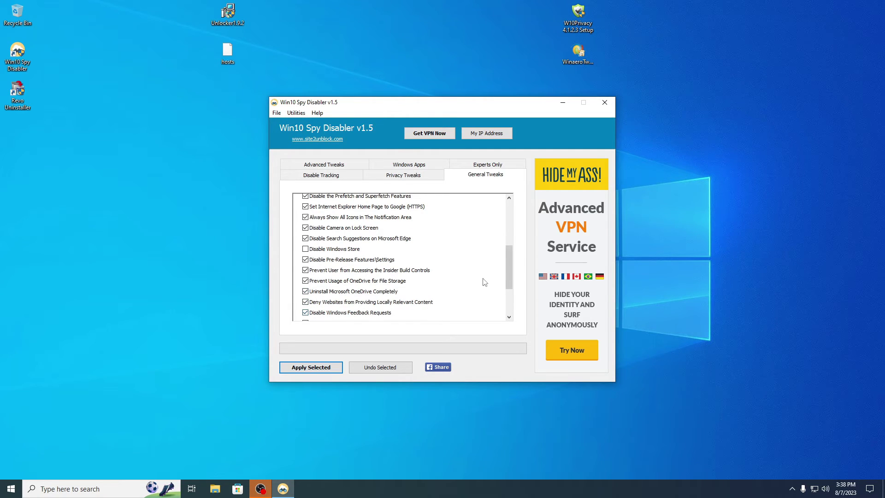
scroll(506, 305, down, 2)
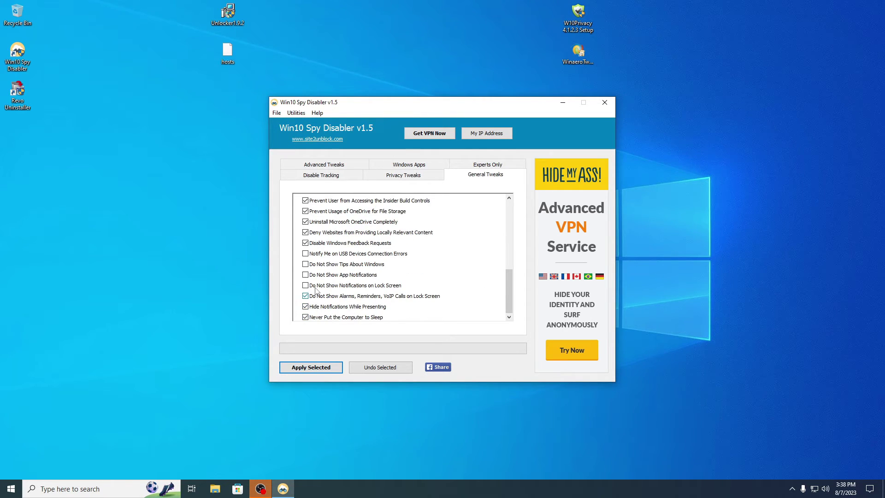
Select all Experts Only tweaks, covering the SmartScreen filters, Windows Updates, Windows Security Center and Windows Defender.
click(482, 166)
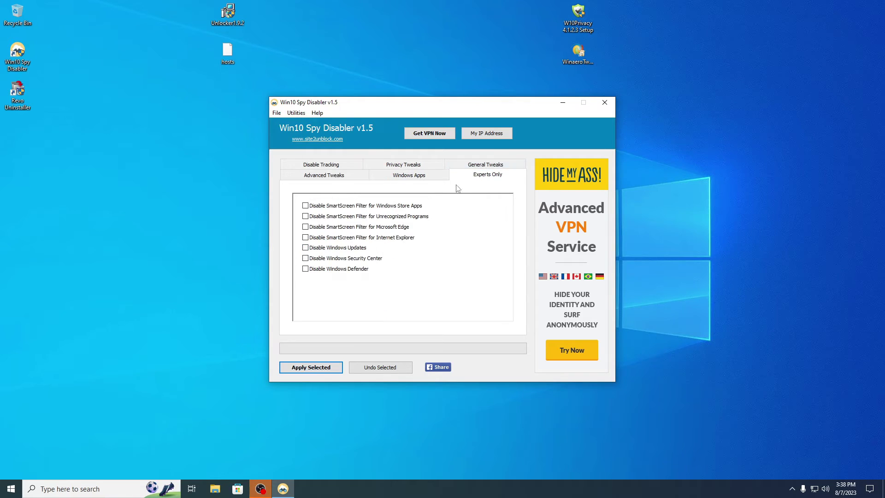
click(323, 268)
click(324, 257)
click(325, 237)
click(324, 226)
click(306, 248)
Apply all selected tweaks without creating a system restore point and decline the reboot.
click(322, 367)
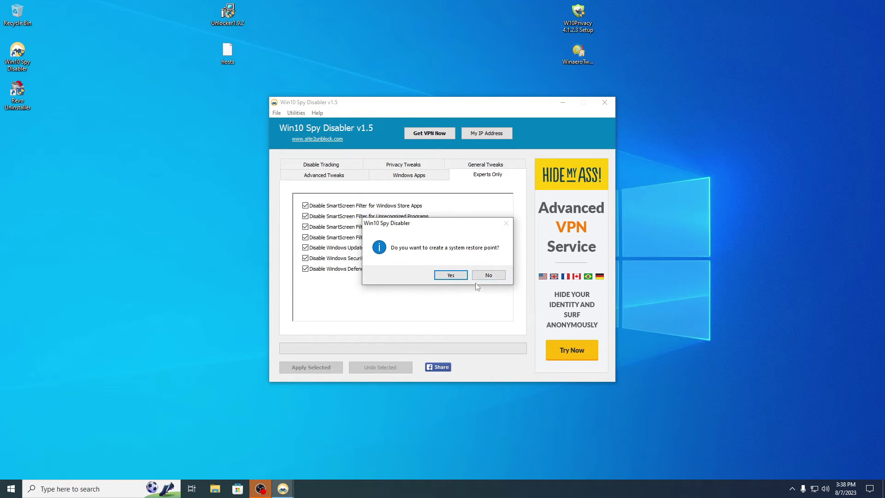
click(489, 275)
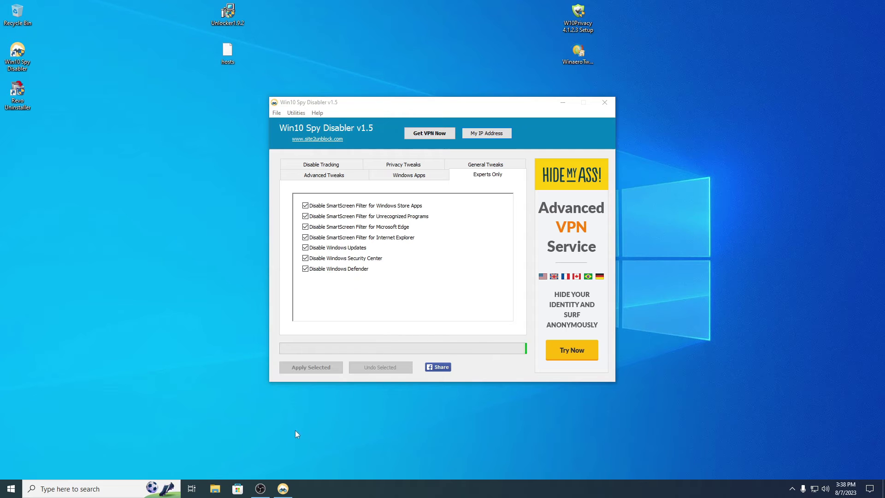
click(261, 490)
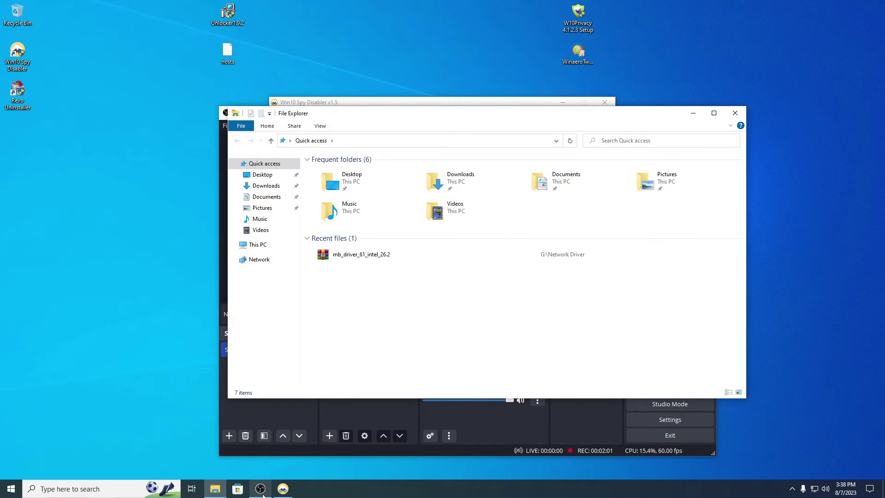
click(260, 491)
click(261, 490)
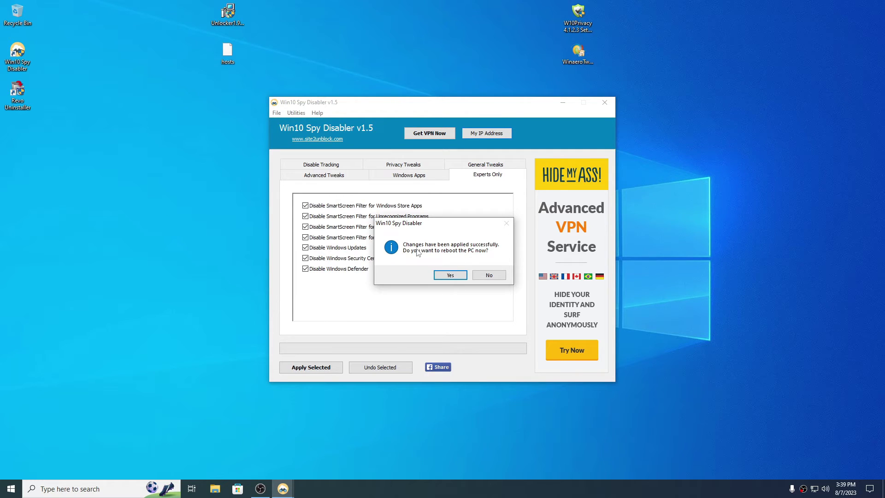
click(489, 274)
Install W10Privacy 4.1.2.3 from the desktop setup file using the standard installation, and permanently delete the setup file.
drag(592, 6, 452, 238)
double_click(444, 249)
click(448, 264)
click(499, 323)
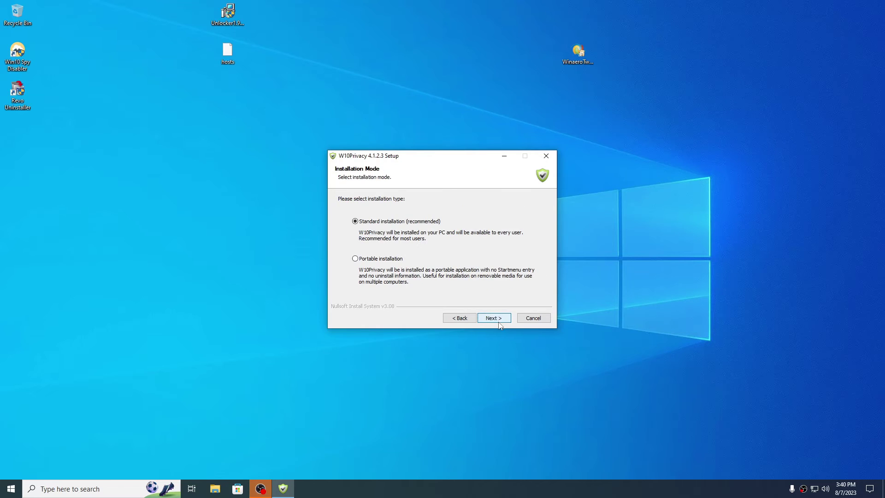
click(498, 323)
click(496, 323)
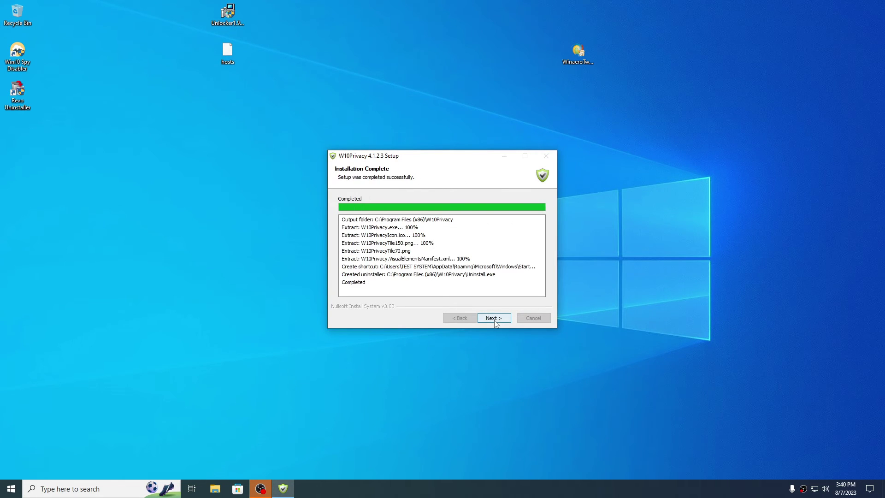
click(493, 318)
click(494, 318)
key(shift+Delete)
key(Return)
Run W10Privacy as administrator and decline creating a system restore point.
click(11, 489)
scroll(83, 341, down, 4)
scroll(97, 325, up, 5)
right_click(76, 227)
mouse_move(120, 242)
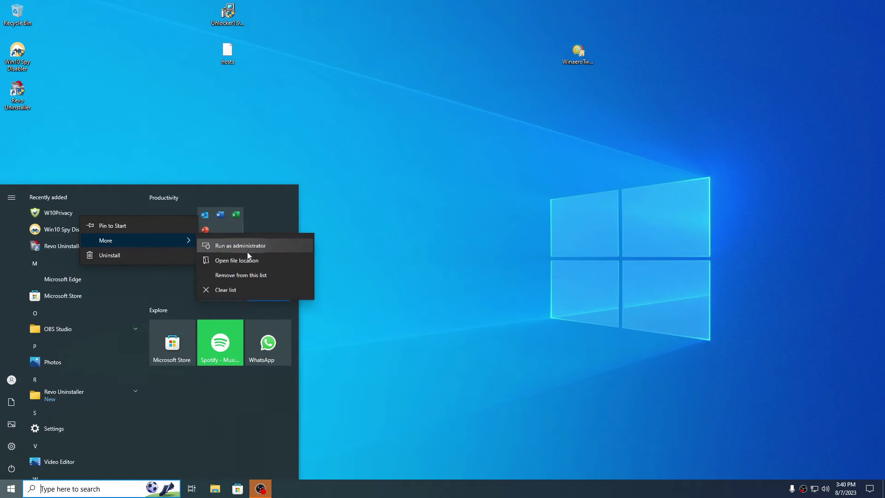
click(239, 258)
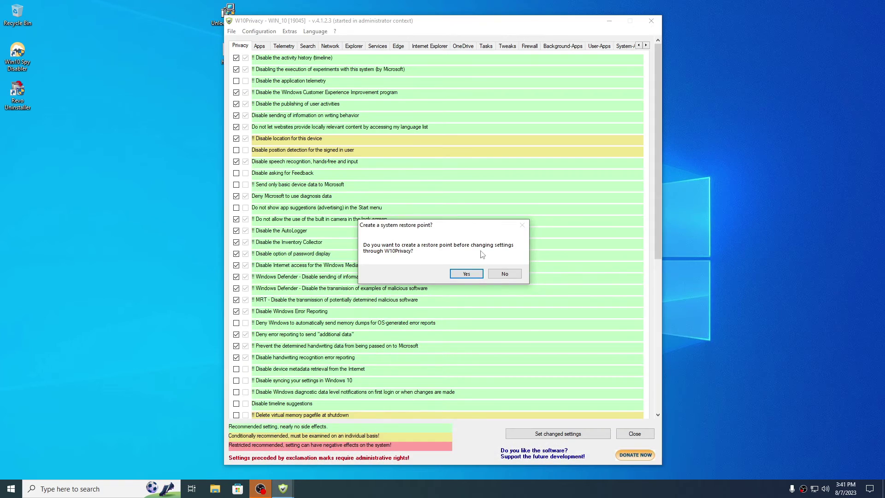
click(507, 274)
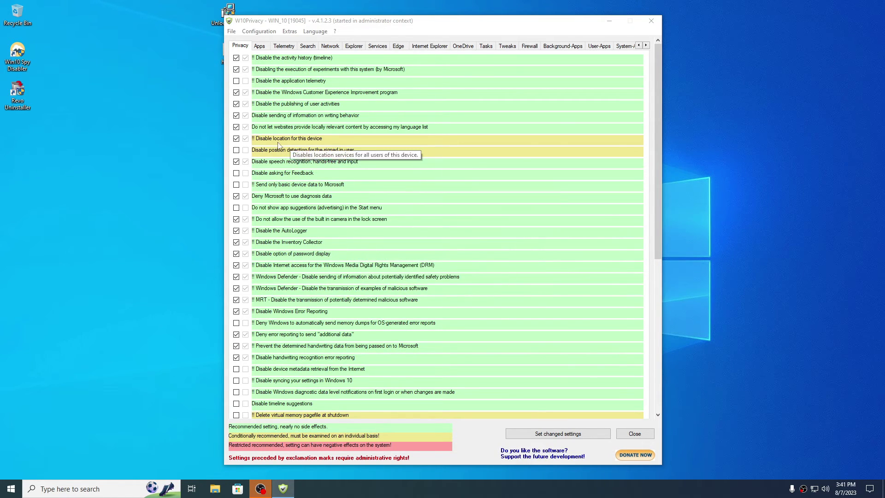
Select all the remaining Privacy settings, from Disable the application telemetry to Delete virtual memory pagefile at shutdown.
click(236, 81)
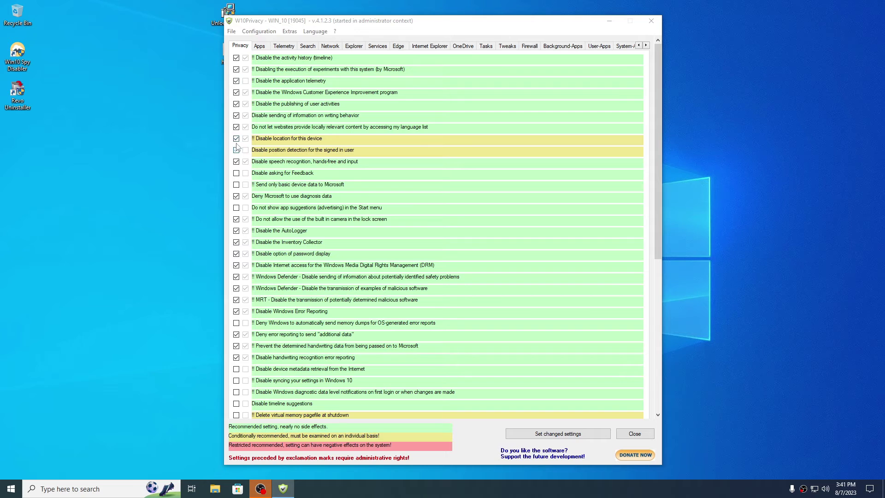
click(236, 174)
click(236, 185)
scroll(246, 288, down, 3)
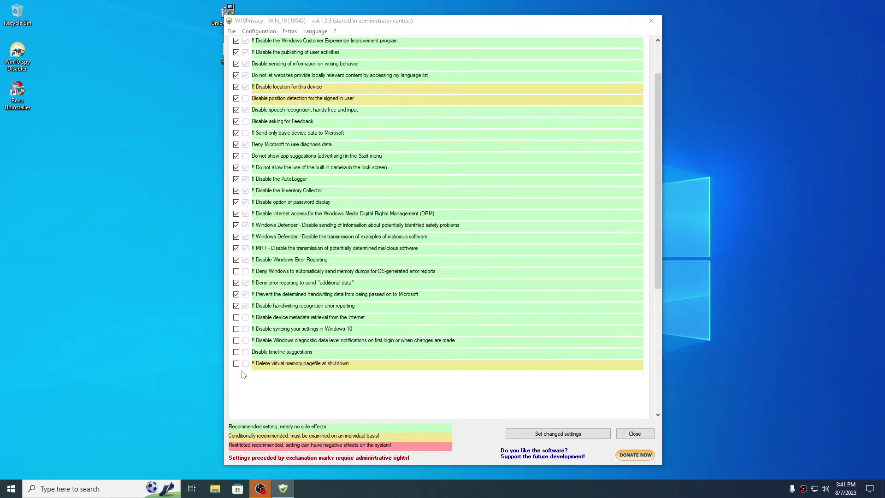
click(236, 341)
click(236, 329)
scroll(240, 281, up, 5)
scroll(300, 276, down, 1)
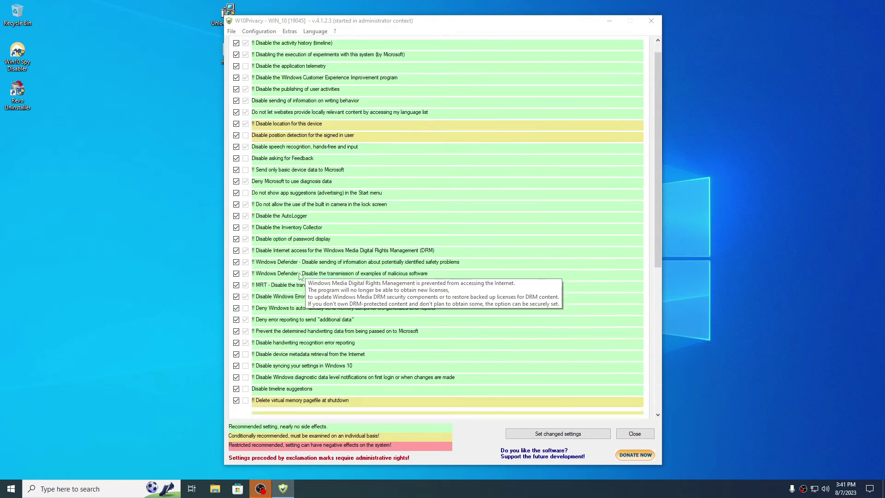
scroll(282, 163, up, 1)
Select the Apps settings denying app access to notifications, account info, contacts, calendar and call list, leaving camera and microphone unselected.
click(259, 46)
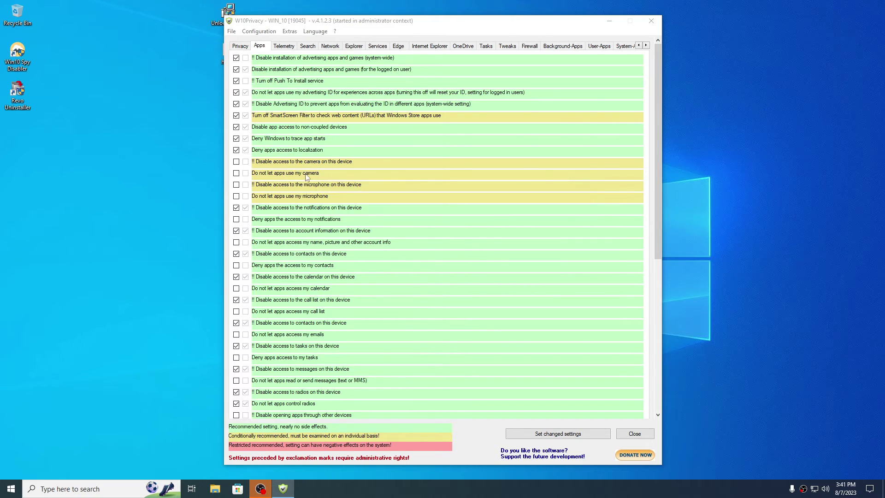
click(236, 219)
click(236, 265)
click(236, 242)
click(236, 288)
click(236, 311)
Select the Apps settings blocking emails, tasks, messages, opening apps through other devices and diagnosis data.
scroll(228, 346, down, 3)
click(236, 323)
click(236, 312)
click(236, 277)
click(236, 254)
click(236, 231)
Select the remaining Apps settings, from Deny apps to run in the background to Deny apps access to the radio technology.
scroll(229, 368, down, 2)
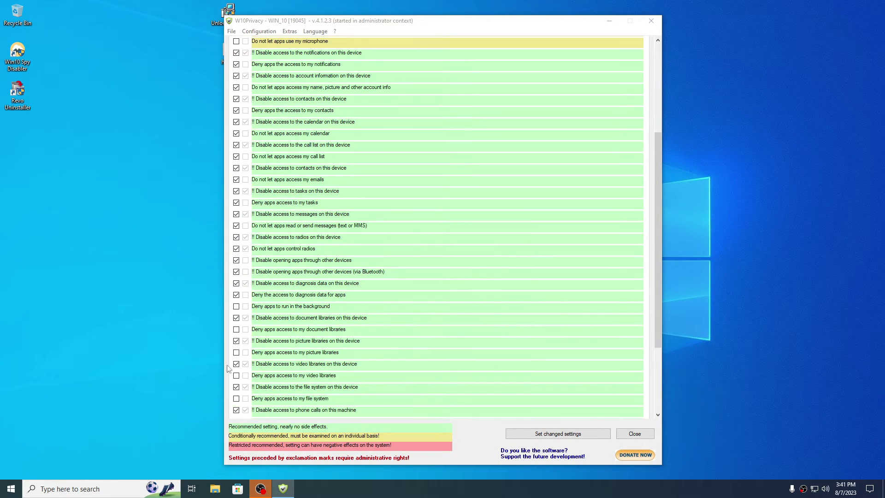
click(236, 376)
click(236, 352)
scroll(237, 325, down, 3)
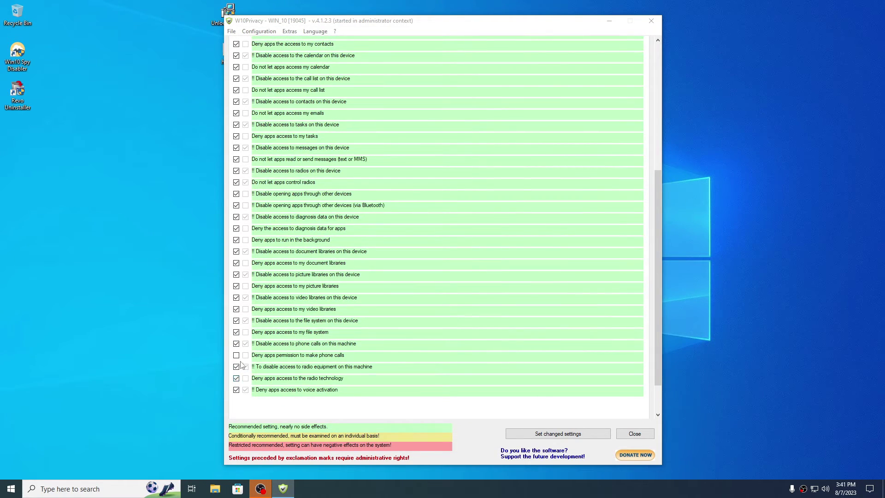
scroll(252, 362, up, 10)
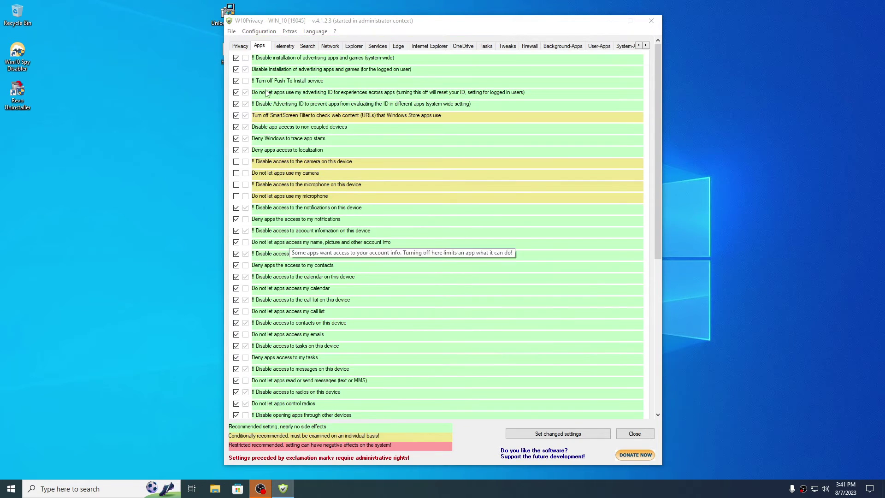
Select the Telemetry firewall rules that block known Microsoft telemetry IP addresses, from rule 19 to rule 26 plus the LIGHT rule.
click(284, 46)
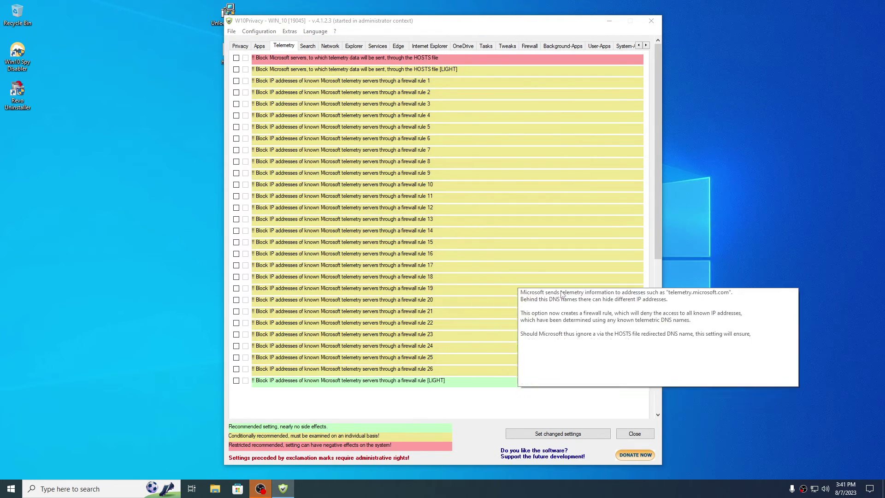
mouse_move(660, 248)
mouse_down()
mouse_move(663, 283)
mouse_move(662, 253)
mouse_up()
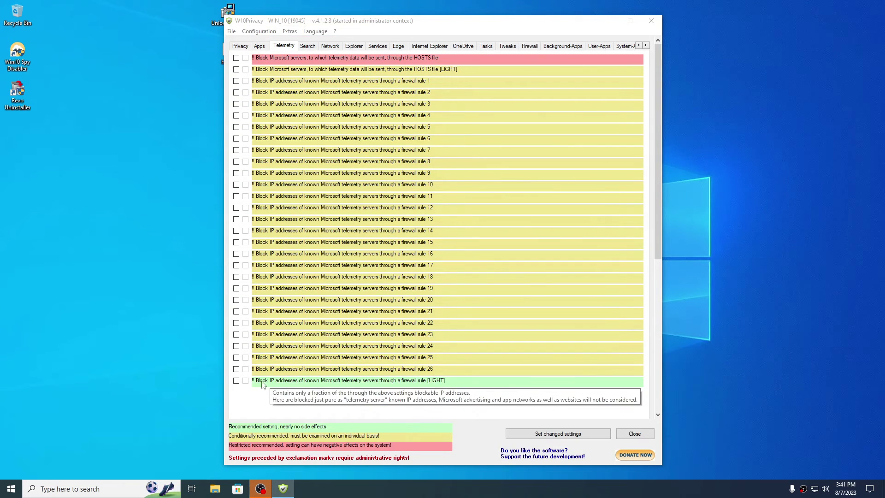
click(236, 335)
click(236, 324)
click(236, 312)
click(236, 300)
click(236, 289)
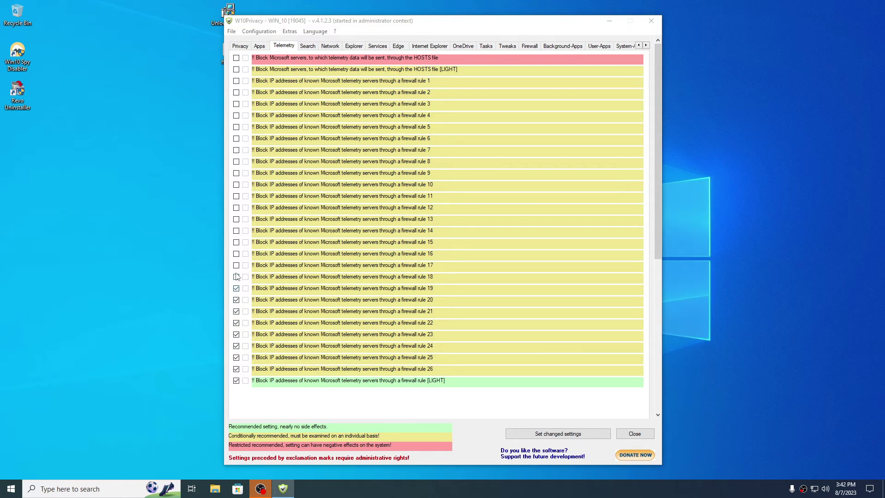
Select telemetry firewall rules 1 to 18 and both settings that block Microsoft servers through the HOSTS file.
click(236, 266)
click(236, 254)
click(236, 242)
click(236, 231)
click(236, 220)
click(236, 208)
click(236, 173)
click(236, 162)
click(236, 138)
click(236, 104)
click(236, 70)
click(236, 58)
drag(354, 18, 393, 19)
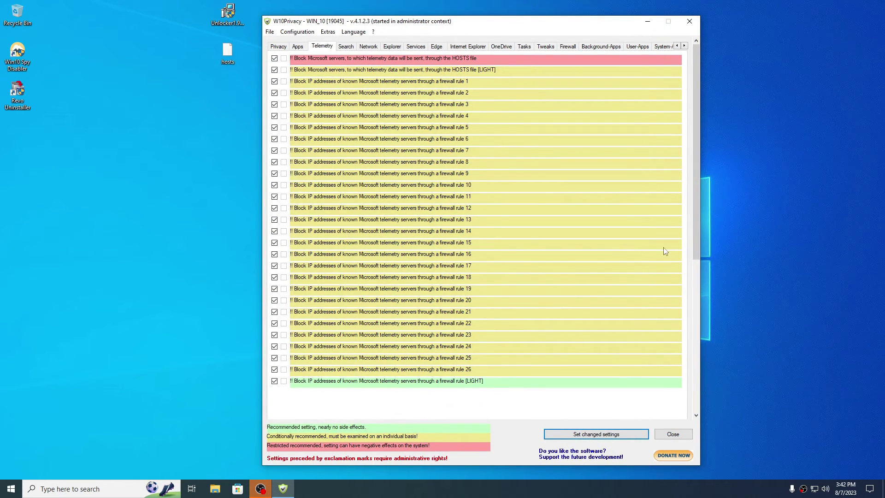
drag(698, 240, 553, 138)
drag(477, 23, 452, 16)
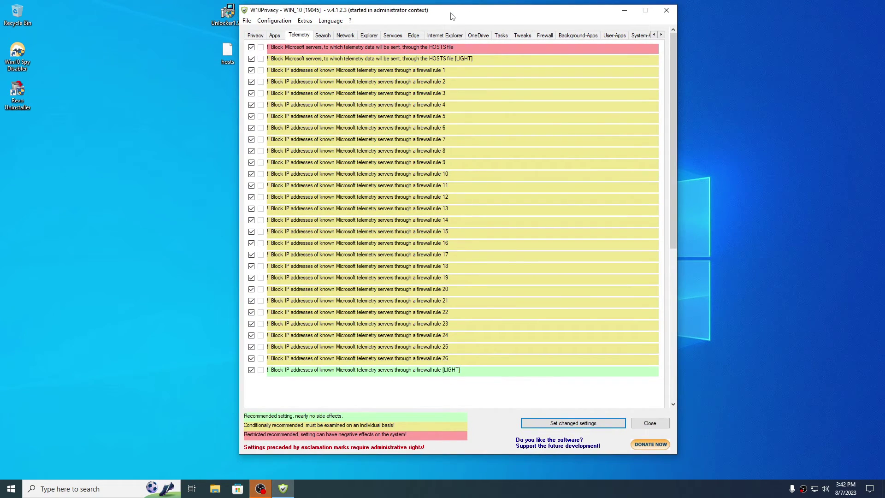
drag(435, 11, 461, 20)
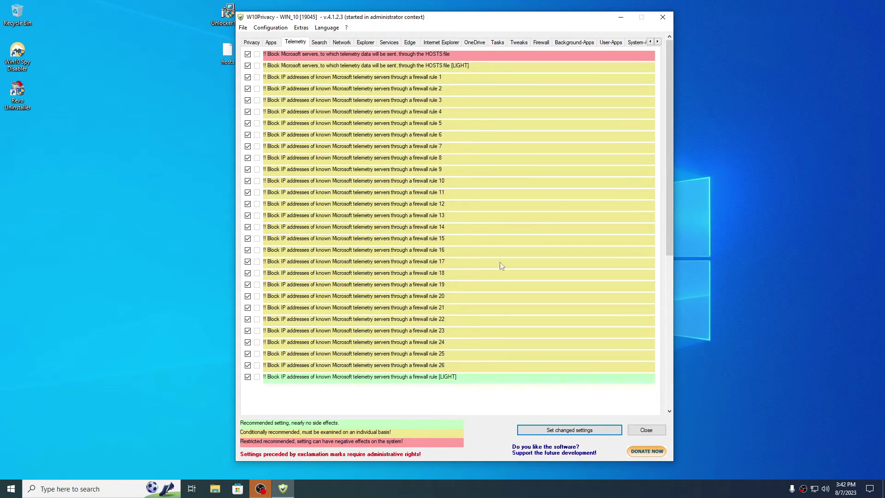
drag(669, 203, 672, 212)
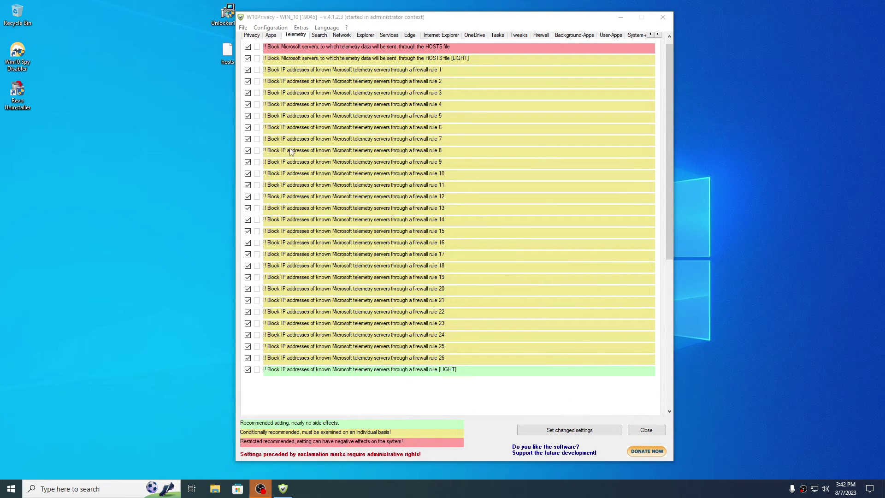
scroll(509, 114, up, 1)
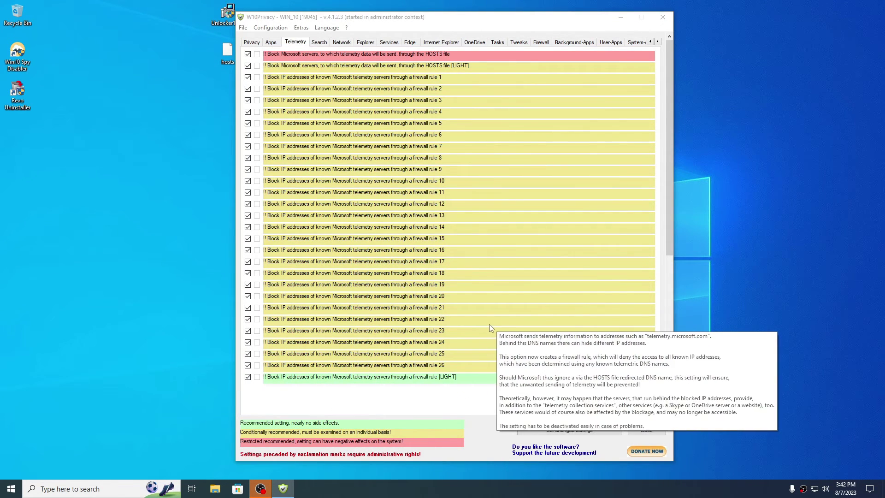
Select the Search setting that disables Bing suggestions and web results, and select all the Network settings.
click(319, 42)
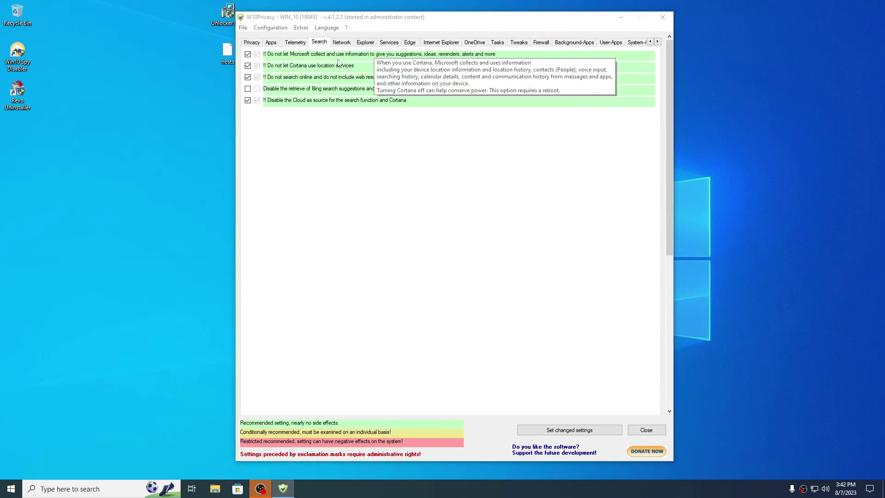
click(247, 89)
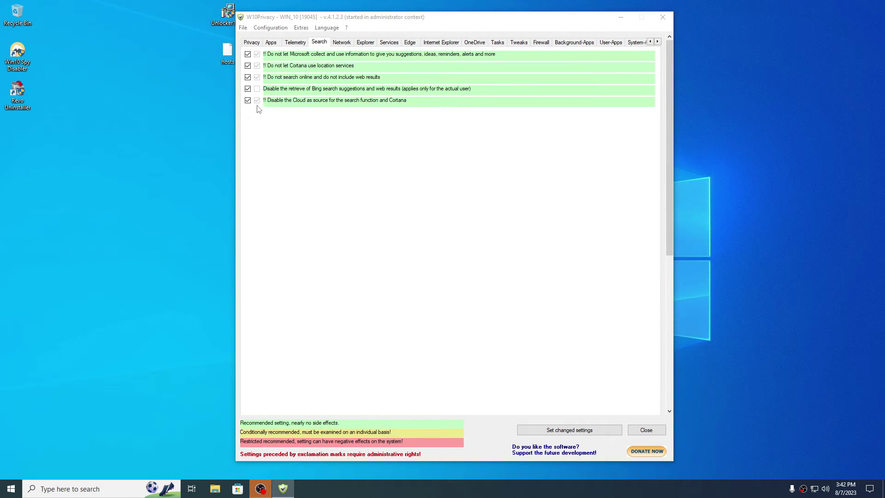
click(342, 43)
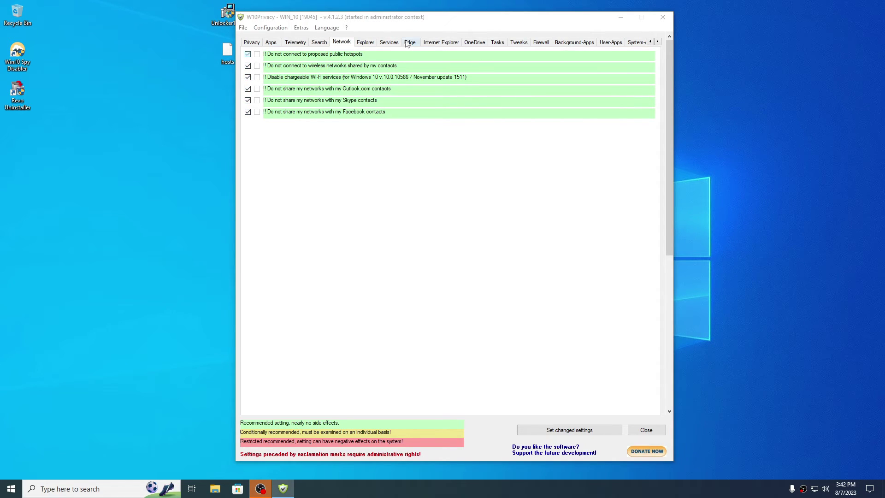
Select all Explorer settings except removing taskbar search, showing hidden or protected system files, and disabling the lock screen.
click(365, 42)
click(248, 77)
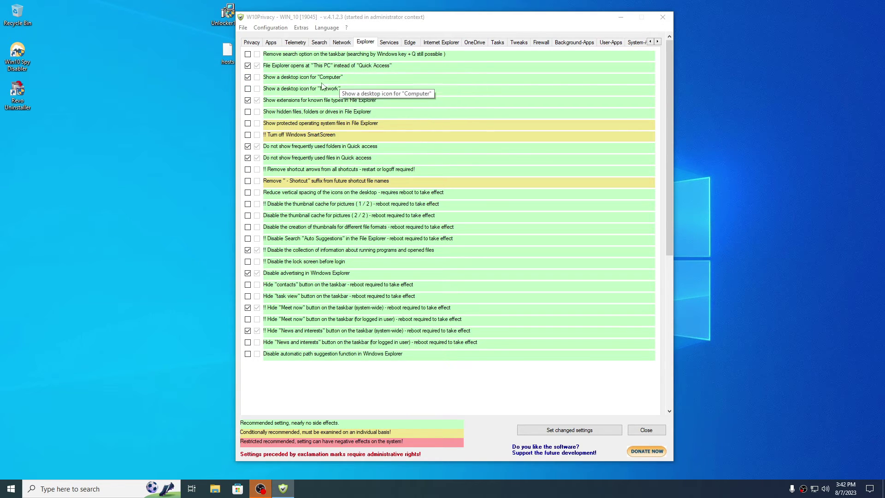
click(248, 89)
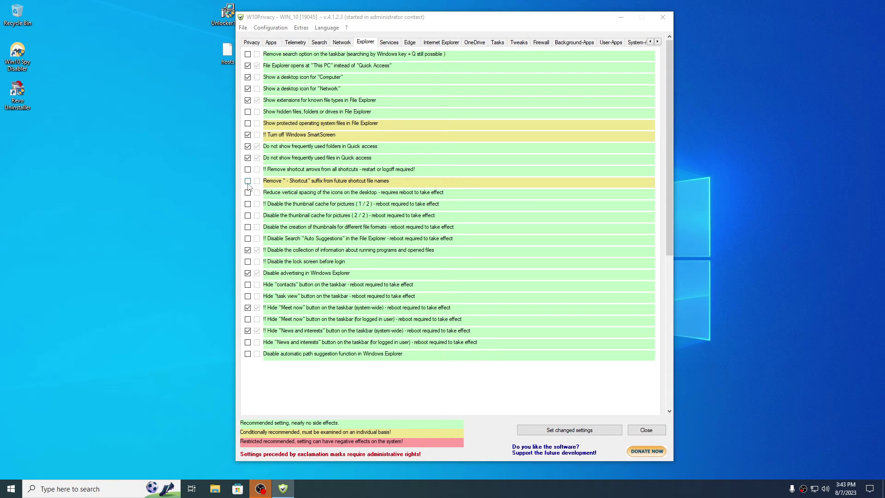
click(248, 169)
click(248, 192)
click(248, 227)
click(248, 238)
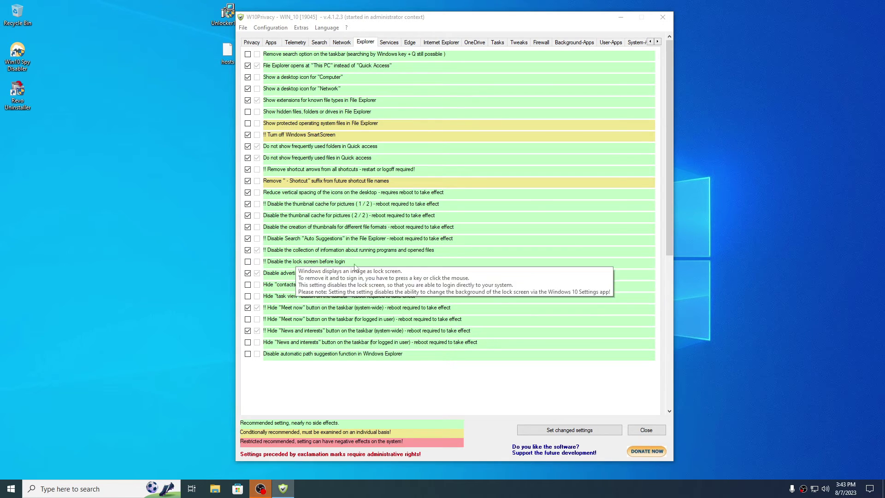
click(248, 285)
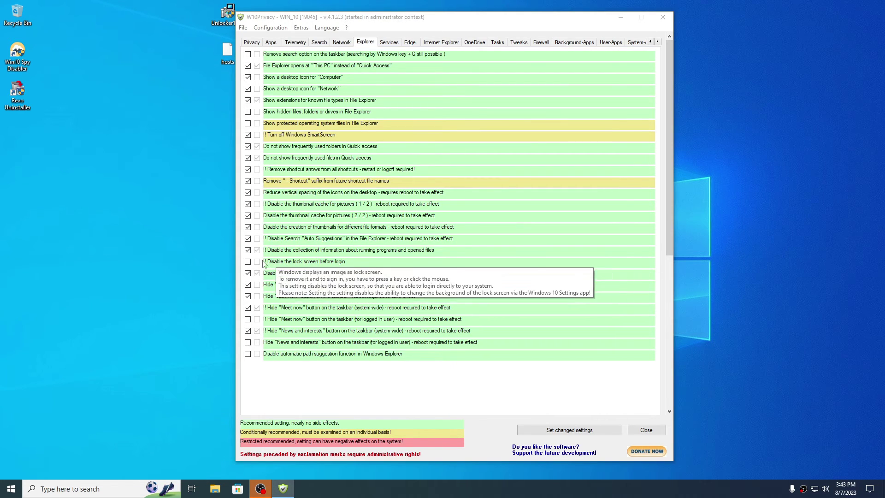
click(248, 320)
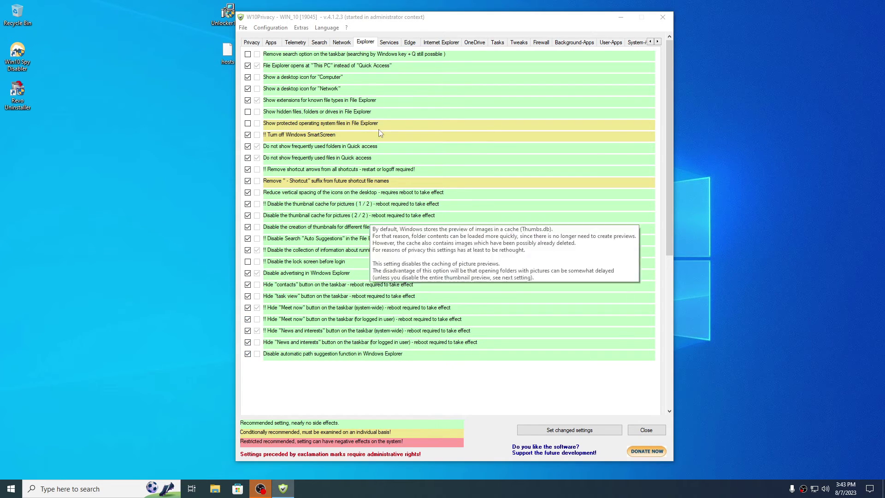
Select all the Services settings and the Edge settings down to Prohibit websites to check for available payment methods.
click(379, 44)
click(248, 157)
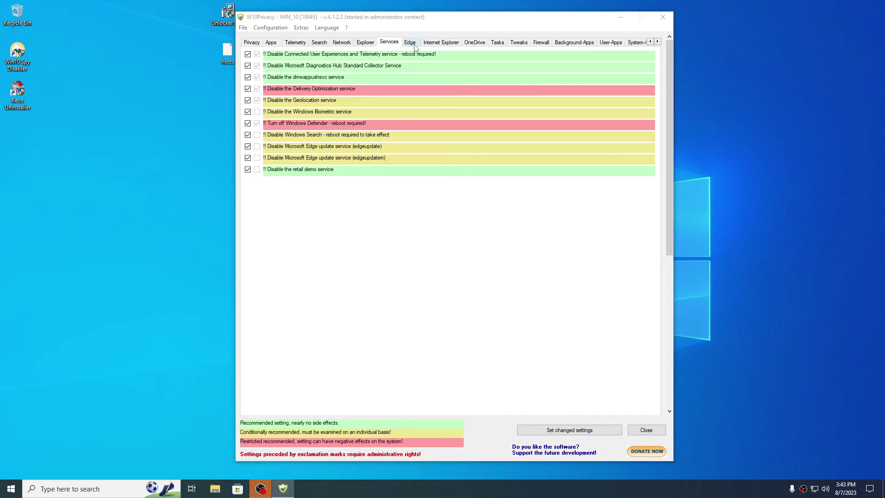
click(413, 45)
click(248, 112)
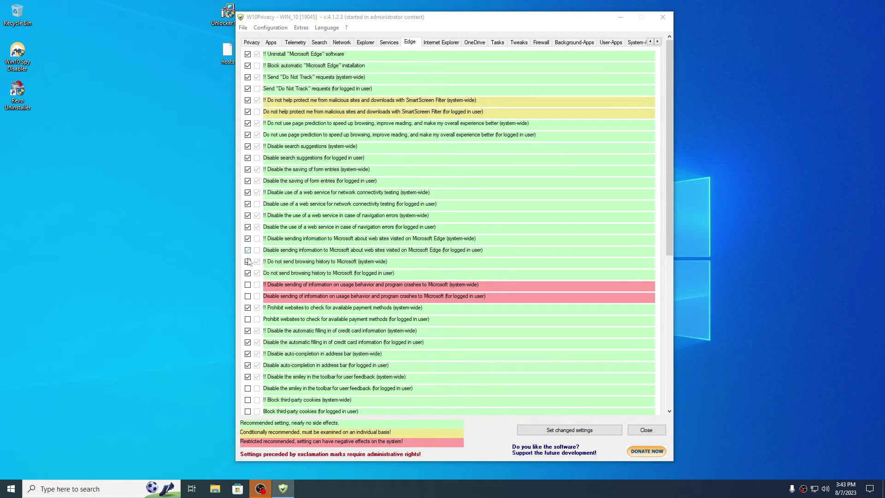
click(248, 285)
click(248, 295)
Select the Edge settings from disabling the feedback smiley for the logged-in user to requiring websites to ask before using physical location.
scroll(251, 319, down, 3)
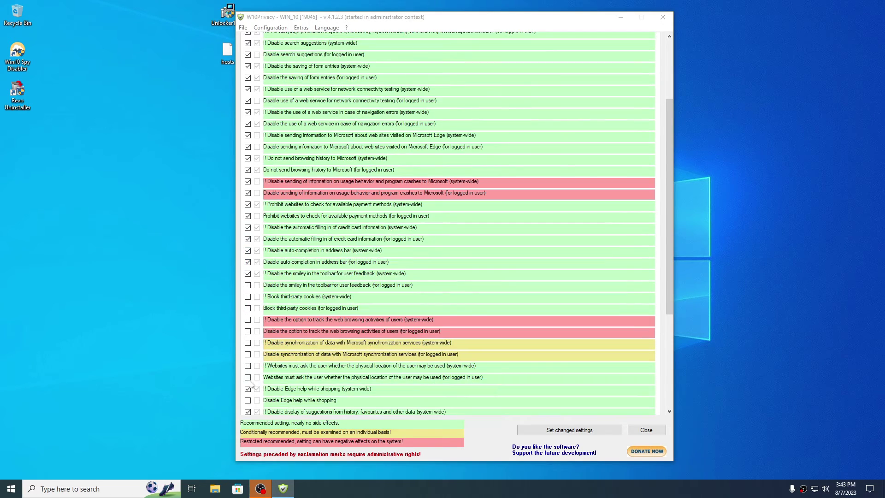
click(248, 377)
click(247, 365)
click(248, 354)
click(248, 343)
click(248, 331)
click(248, 319)
click(248, 308)
click(248, 296)
click(248, 285)
Select the remaining Edge settings, from Disable Edge help while shopping to Disable "Follow creator" function for the logged-in user.
scroll(258, 300, down, 5)
click(248, 330)
click(248, 318)
scroll(249, 332, up, 2)
click(248, 336)
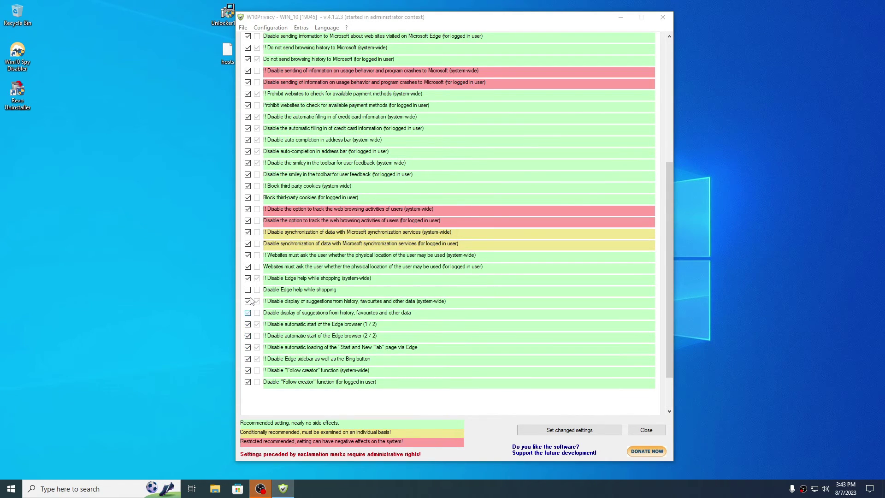
scroll(249, 292, up, 10)
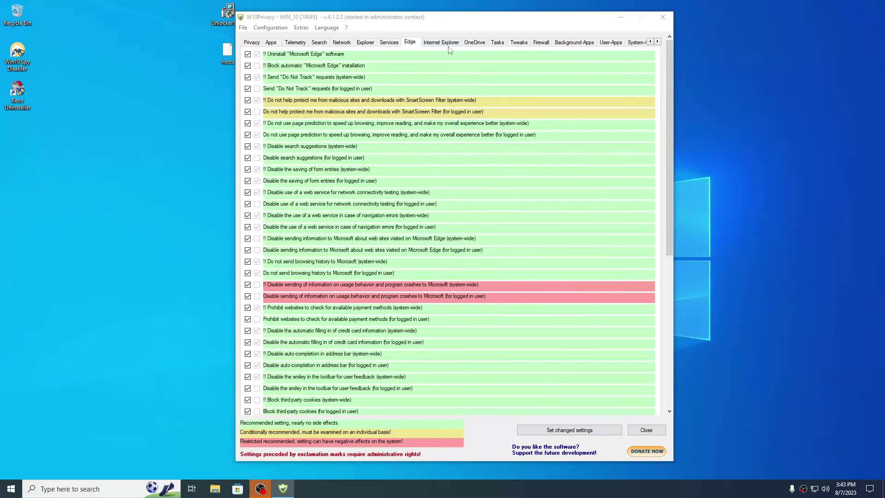
Select all the Internet Explorer settings, from Send "Do Not Track" requests to Hide Edge button in Internet Explorer.
key(ctrl+Tab)
click(248, 123)
click(248, 111)
click(248, 100)
click(248, 89)
click(248, 77)
click(248, 54)
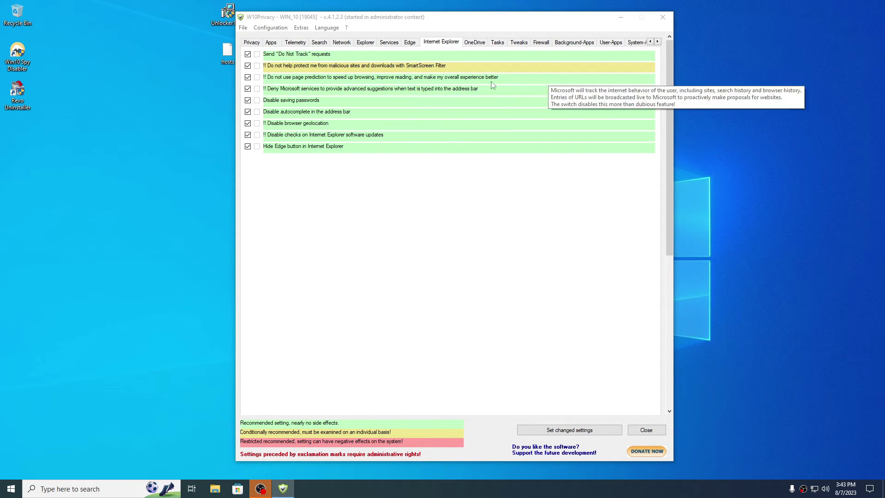
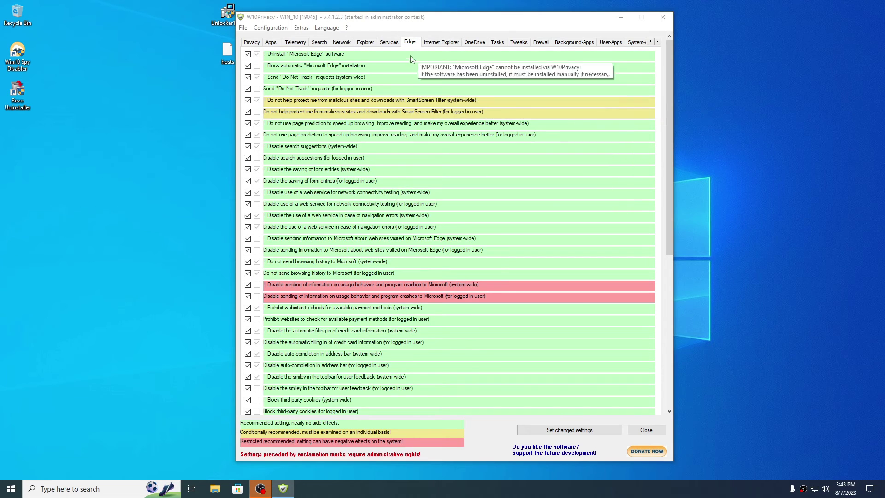
click(440, 42)
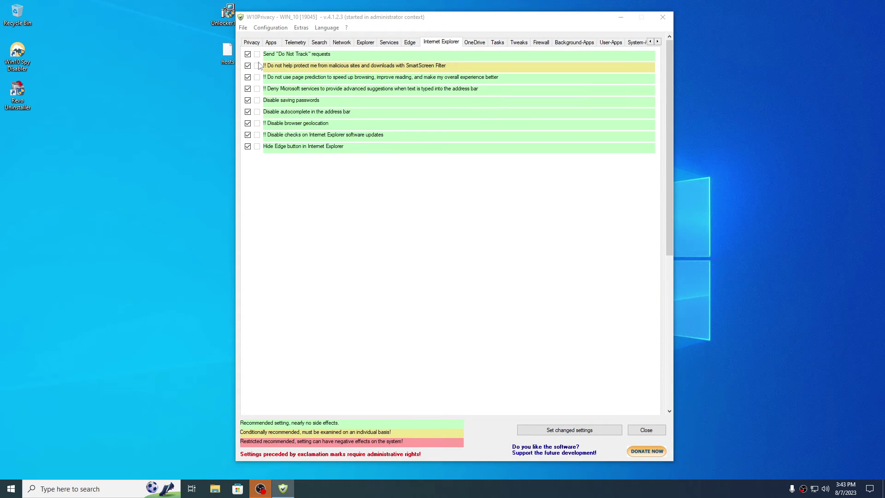
Select all the OneDrive settings and all the Tasks settings.
click(477, 43)
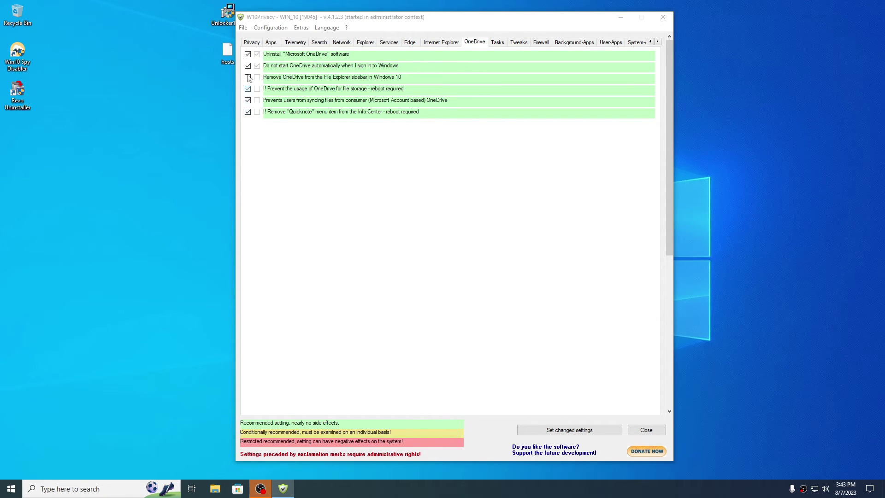
click(497, 42)
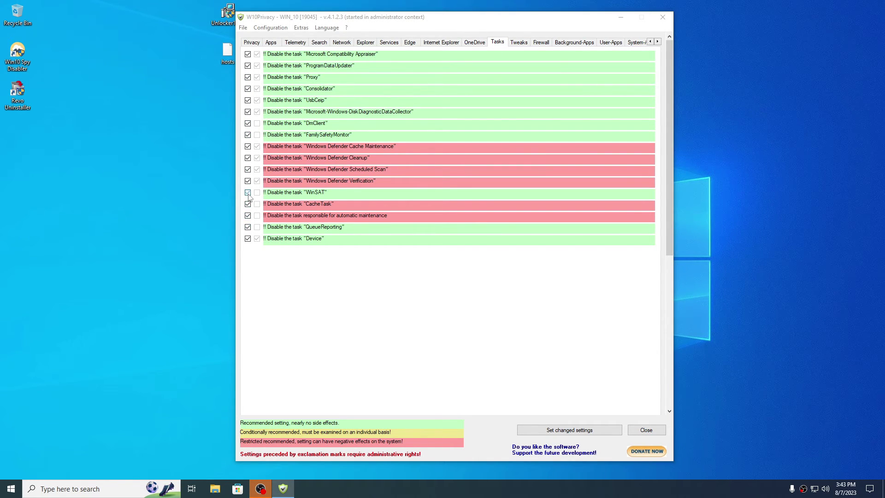
Select all the Tweaks settings except Disable Windows Spotlight.
click(518, 42)
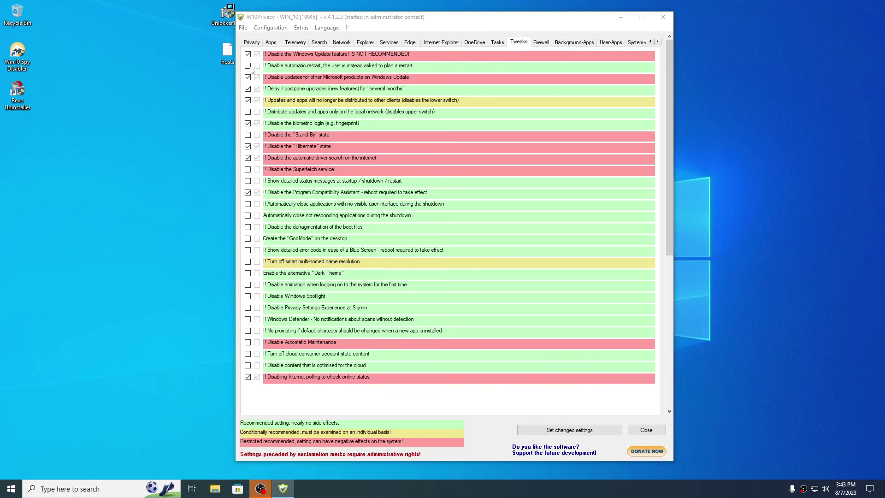
click(247, 111)
drag(368, 17, 398, 11)
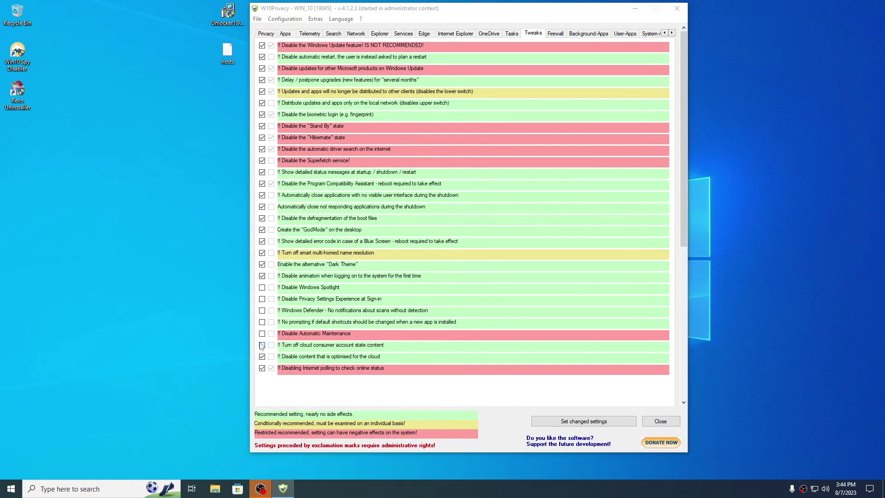
click(262, 299)
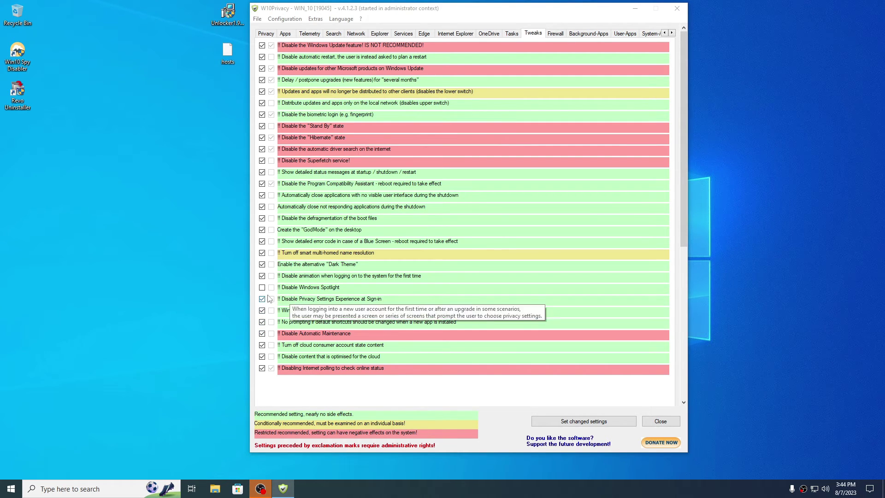
mouse_move(319, 291)
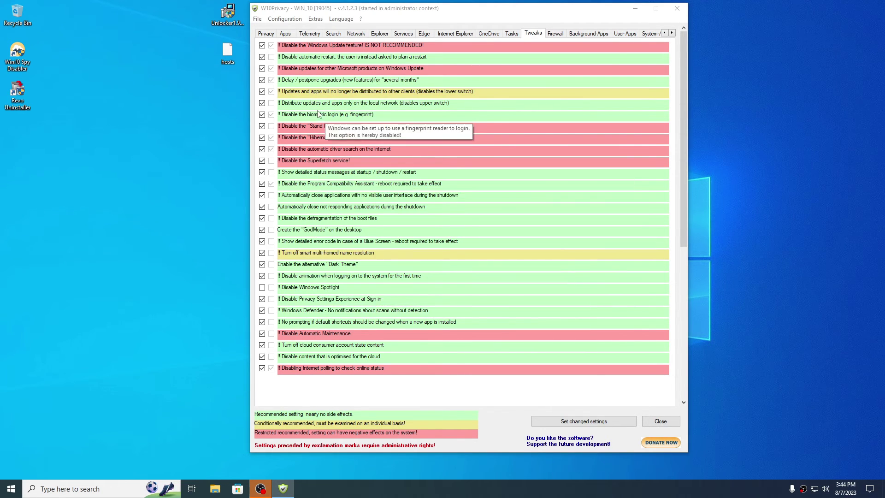
mouse_move(346, 269)
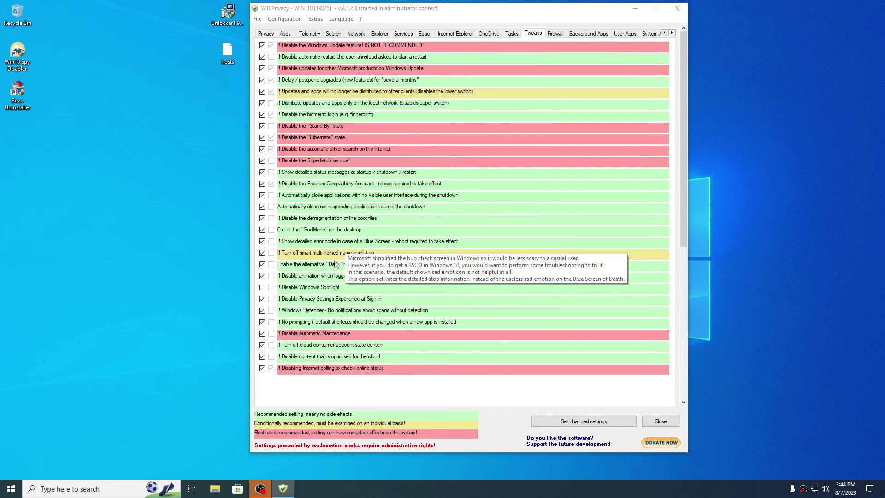
Select the Firewall settings that disable outgoing traffic for Windows apps and processes, and select all the Background-Apps settings.
click(559, 35)
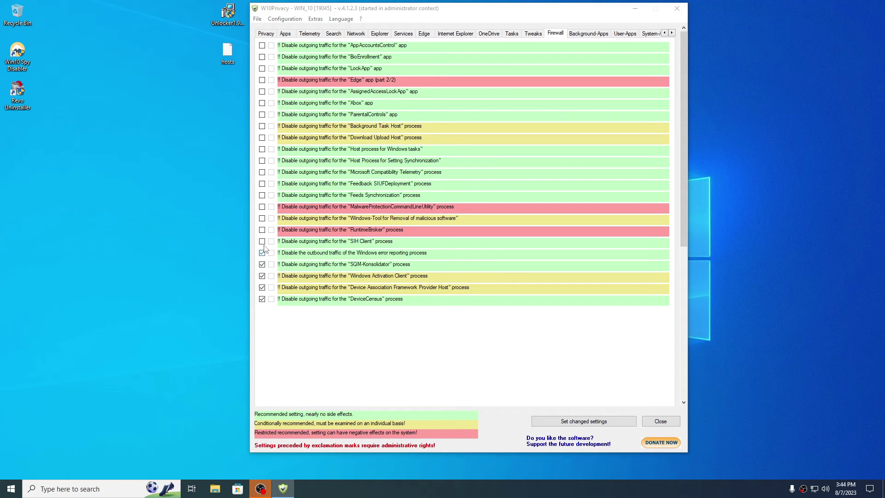
click(262, 195)
click(263, 183)
click(571, 35)
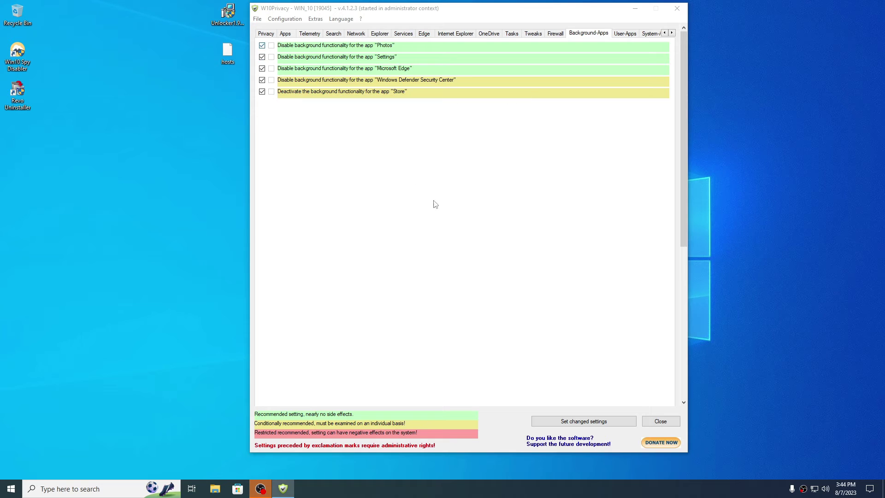
Apply all the changed privacy settings, let the program restart, and close W10Privacy.
click(577, 423)
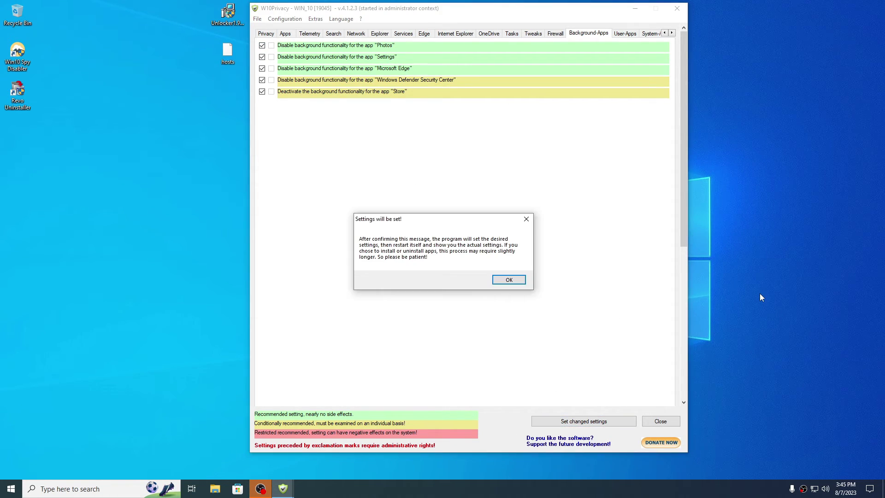
click(510, 278)
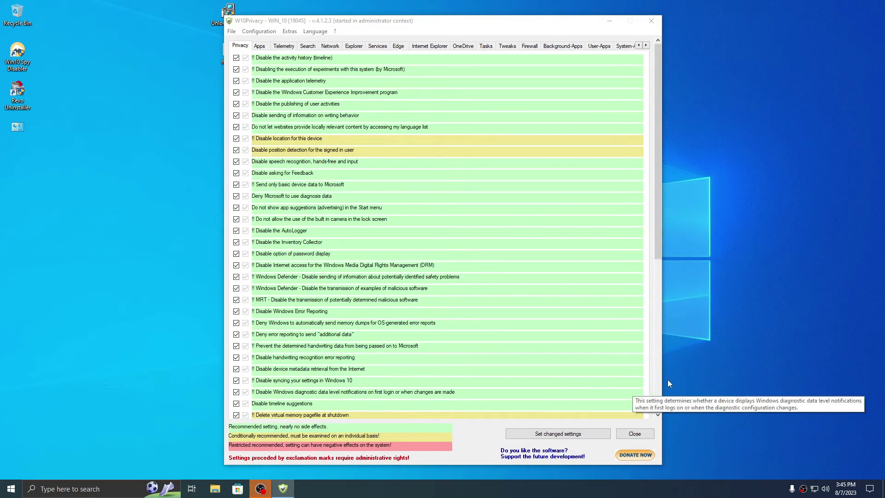
click(635, 434)
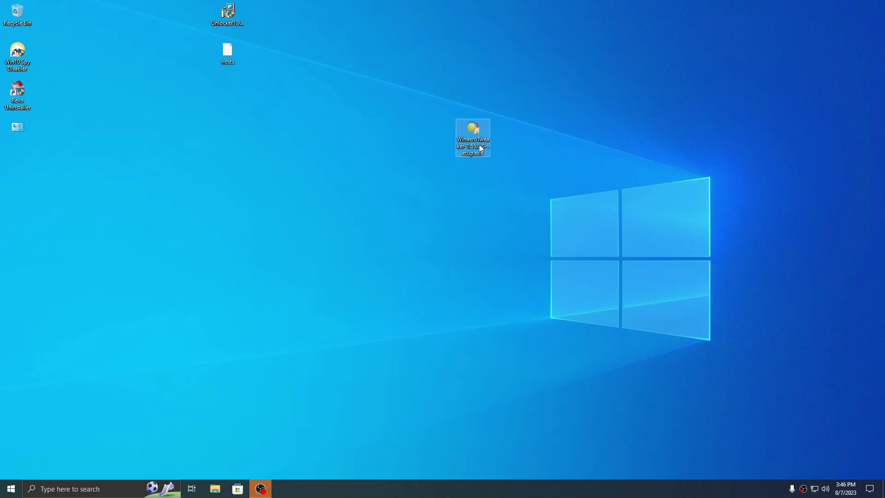
Install Winaero Tweaker 1.55.0.0 from its setup file, accepting the license and creating a desktop icon for all users.
double_click(480, 147)
click(495, 318)
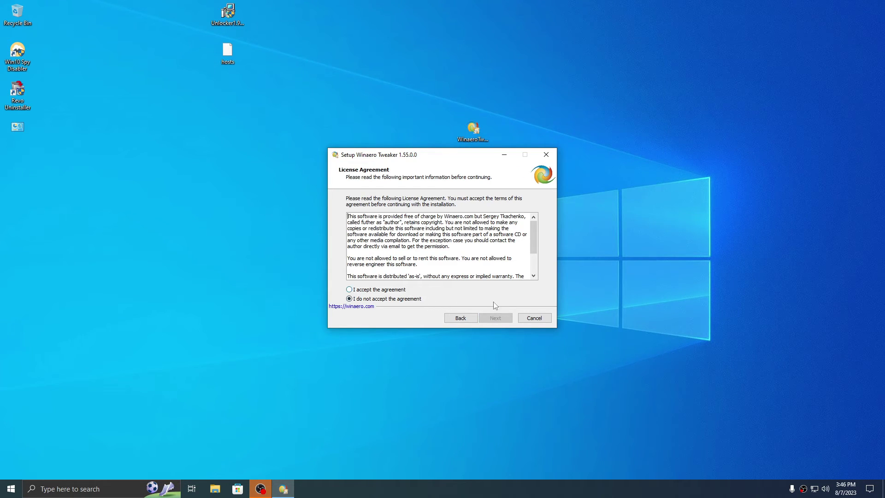
click(378, 289)
click(496, 318)
click(497, 319)
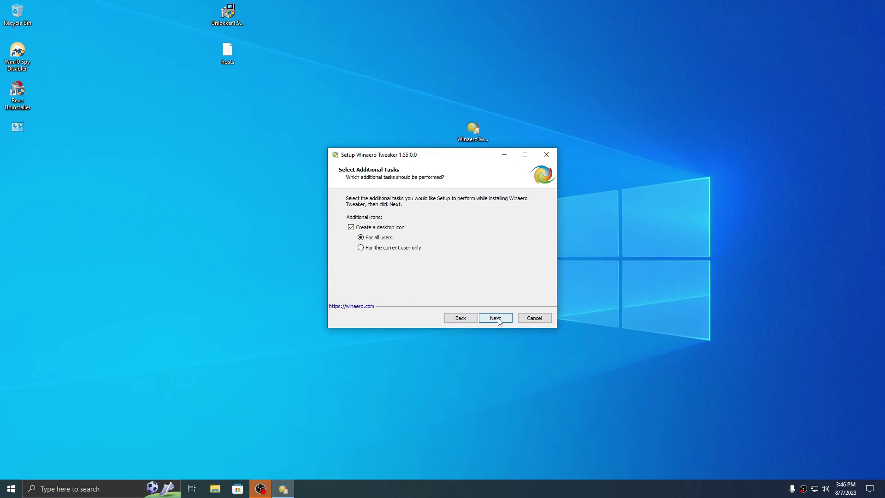
click(498, 318)
click(498, 319)
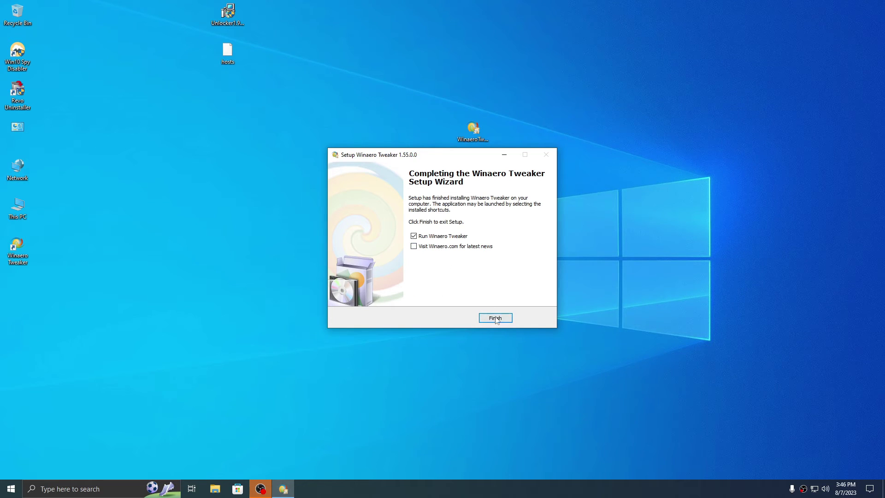
Finish the setup with Run Winaero Tweaker enabled and maximize the Winaero Tweaker window.
click(496, 319)
click(395, 349)
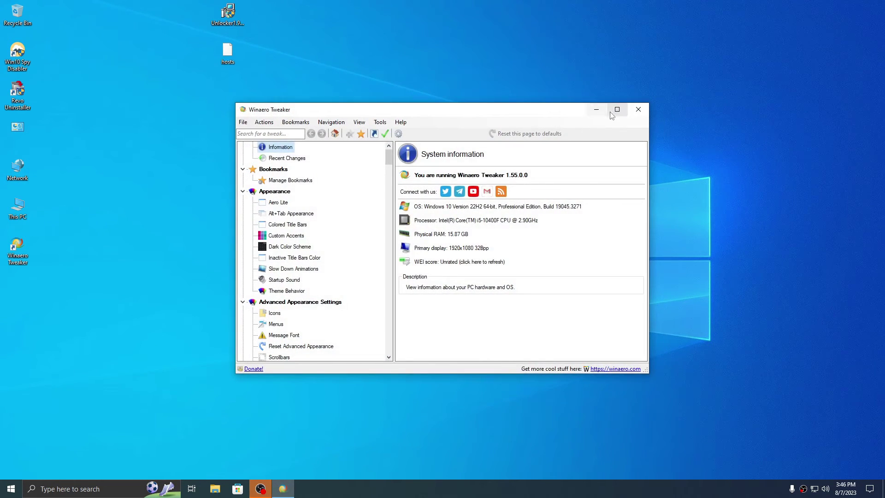
click(615, 111)
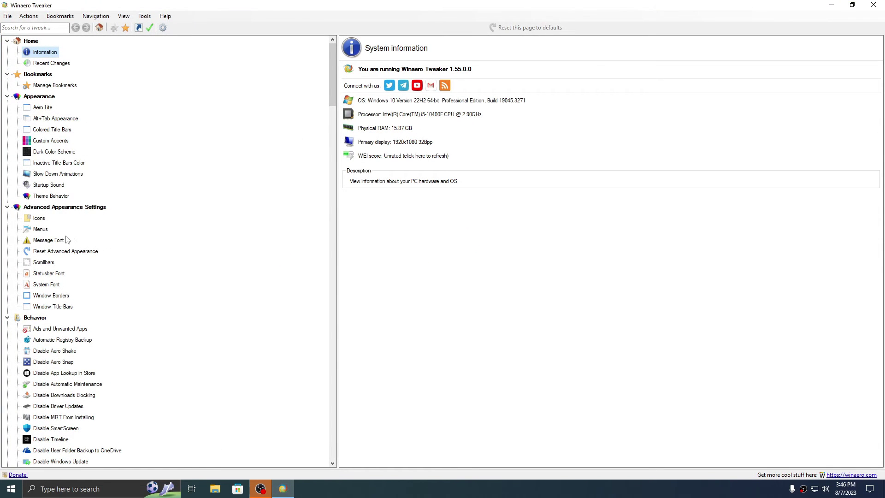
Disable ads in Windows, including File Explorer ads, Windows tips, Spotlight and Lock Screen Ads, Welcome Experience and Tailored experiences.
scroll(331, 96, down, 5)
scroll(330, 109, up, 5)
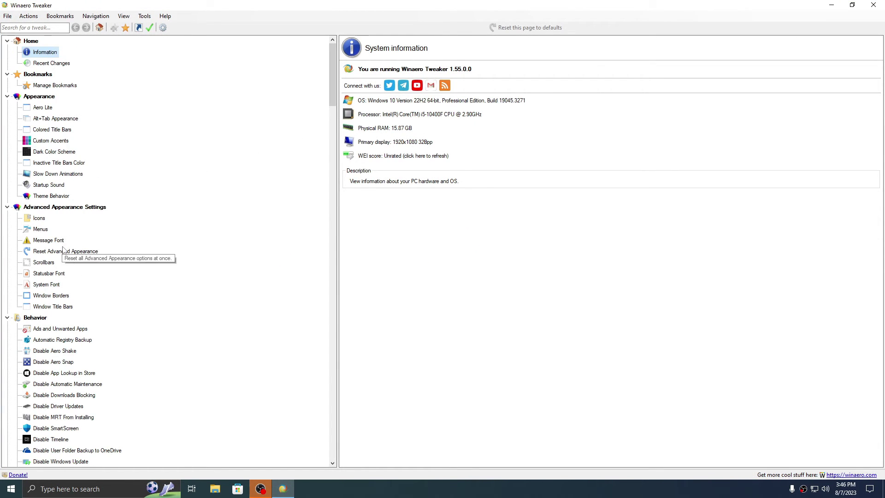
click(60, 328)
click(352, 80)
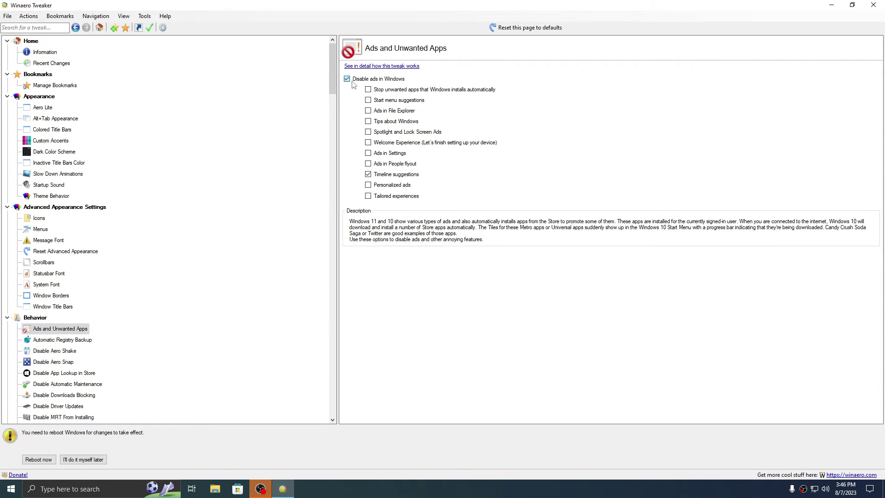
click(368, 110)
click(368, 122)
click(368, 142)
click(372, 132)
click(370, 197)
Disable Aero Shake, and disable Aero Snap with its vertical maximizing, maximized window dragging and snapping only options.
click(60, 351)
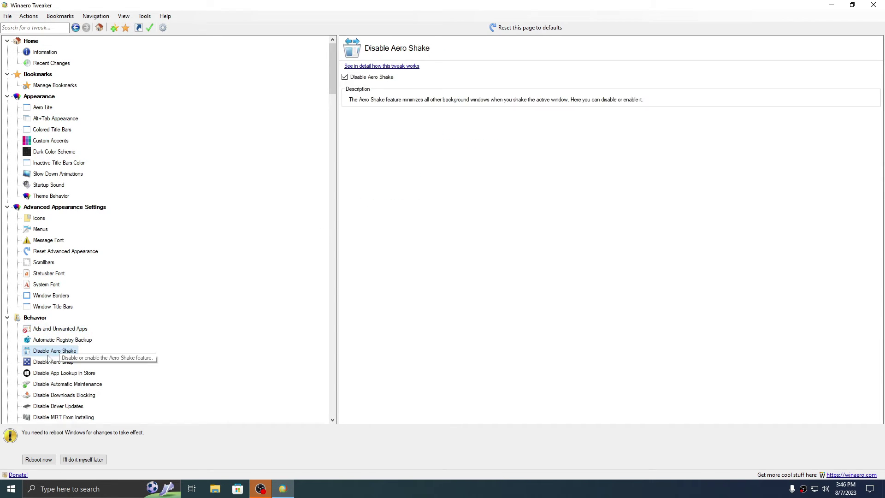
click(64, 362)
click(361, 116)
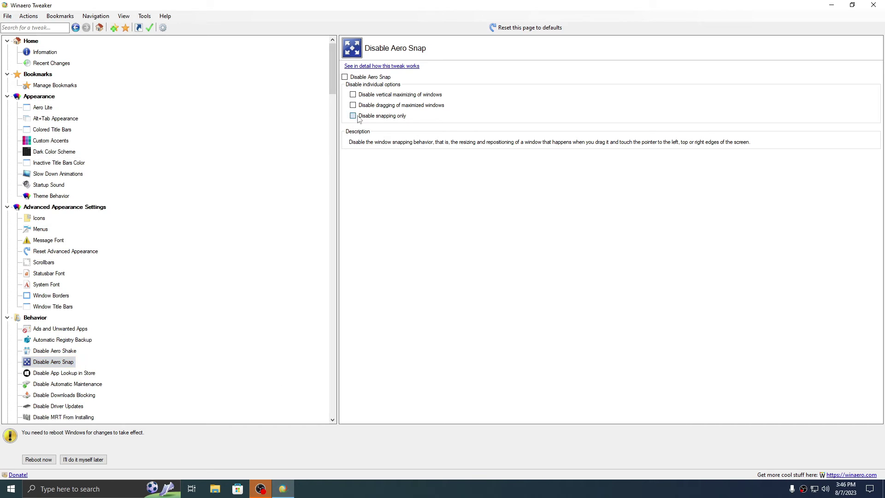
click(353, 105)
click(352, 95)
click(346, 77)
Check the tweak for app lookup in the Store and disable Automatic Maintenance.
click(64, 373)
scroll(110, 339, down, 1)
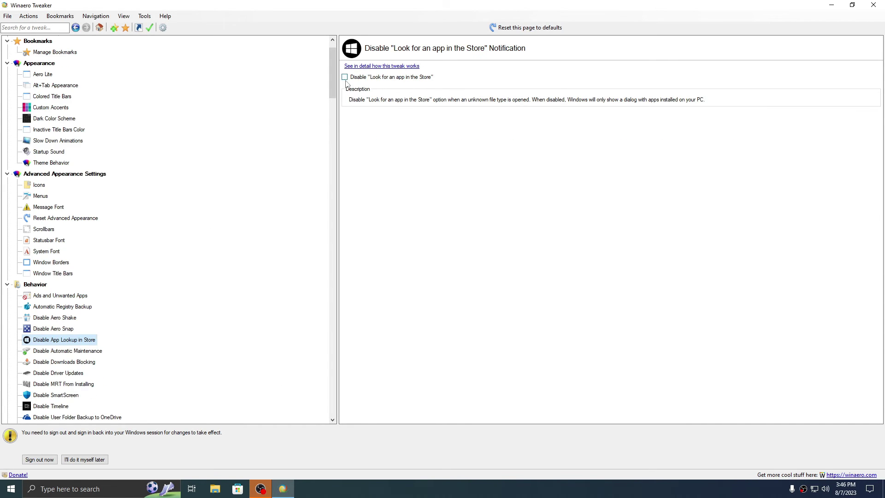
click(65, 351)
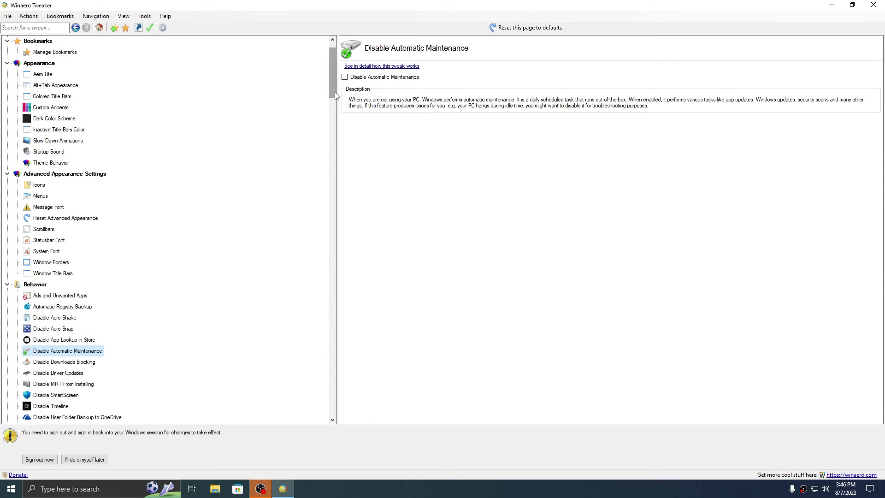
click(353, 79)
Prevent the Malicious Software Removal Tool from installing and disable SmartScreen in Microsoft Edge.
click(64, 362)
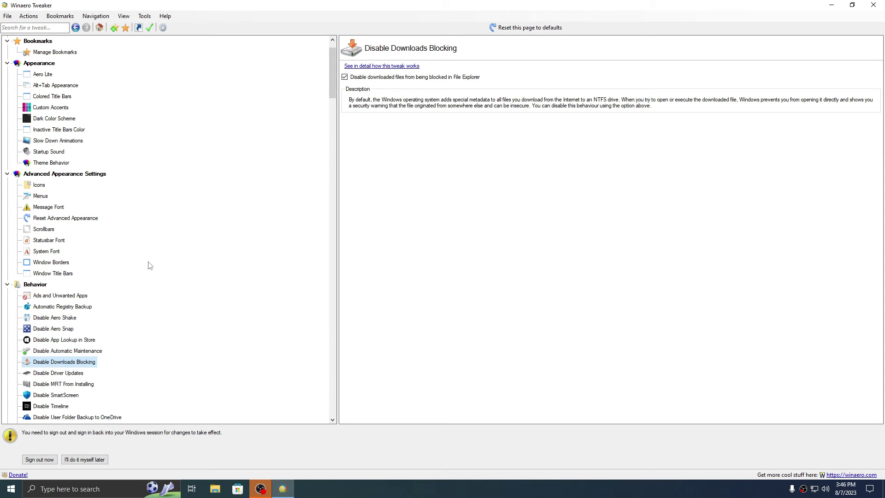
click(56, 373)
scroll(55, 373, down, 2)
click(55, 318)
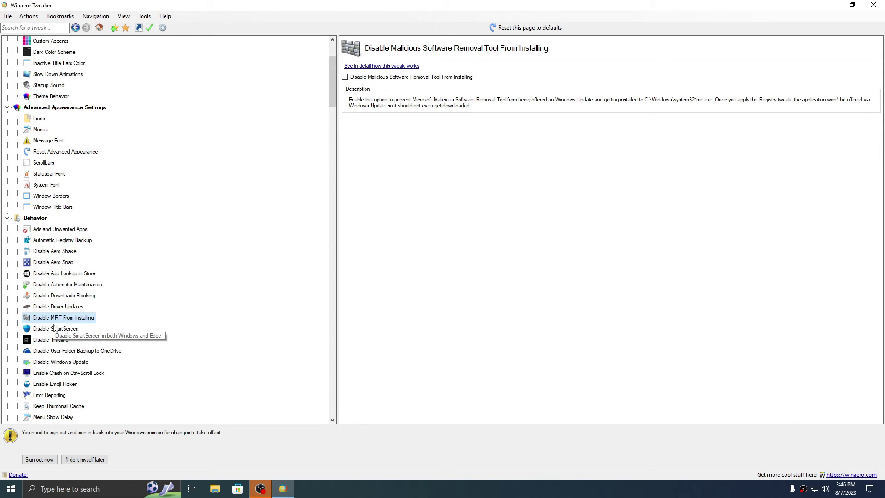
click(371, 77)
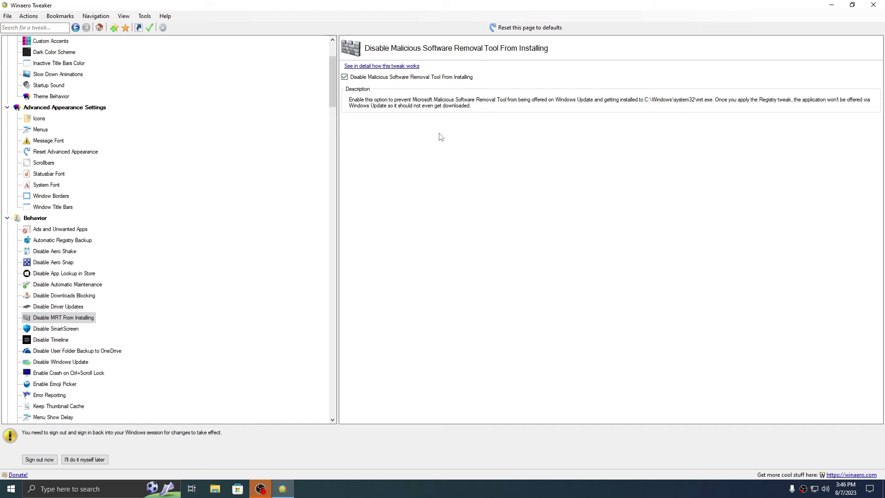
click(69, 329)
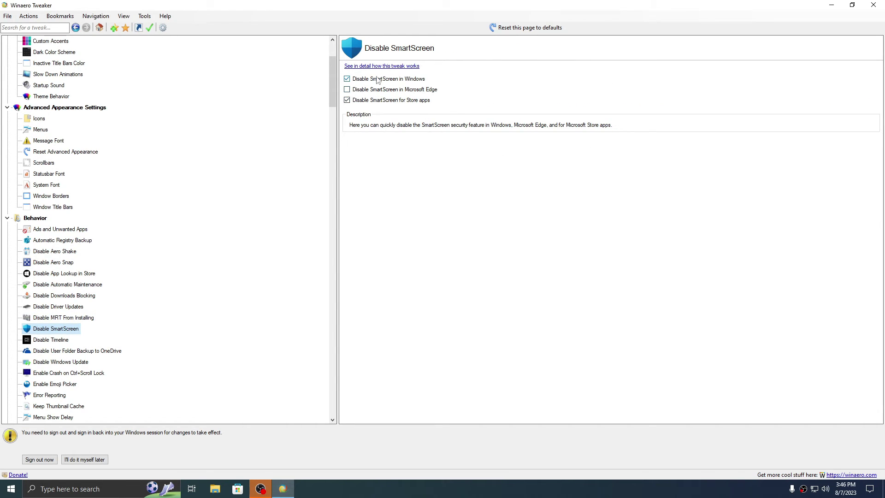
click(357, 90)
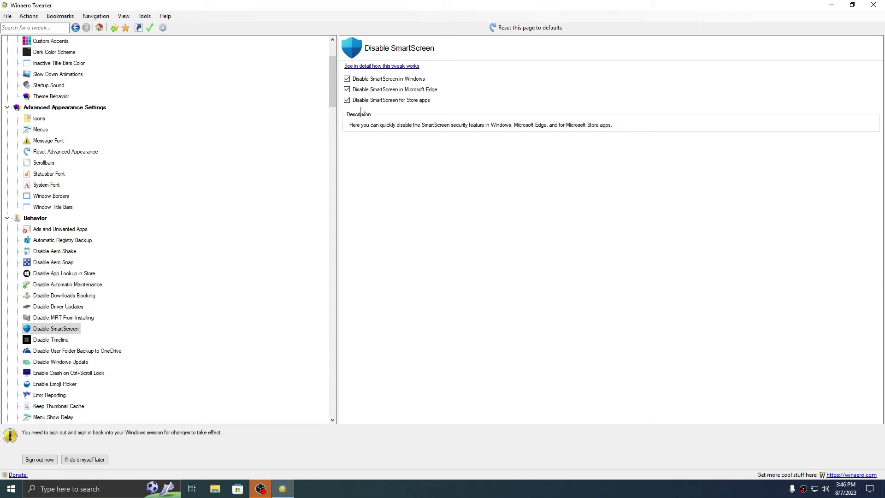
Go through the Timeline, OneDrive folder backup, Windows Update and Error Reporting tweaks, and set the menu show delay to its minimum.
click(64, 341)
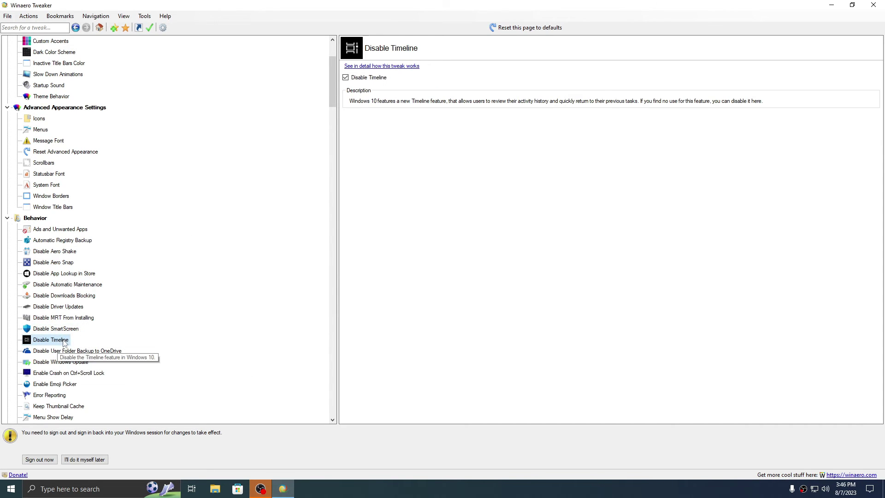
click(111, 351)
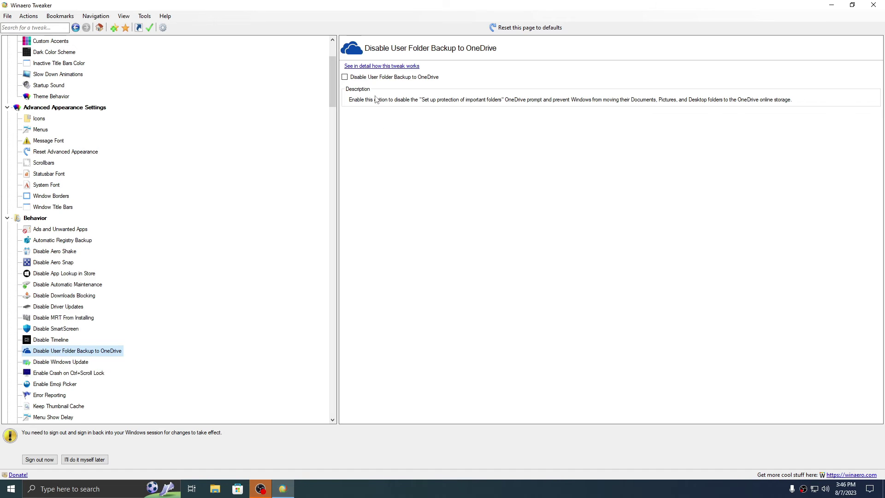
click(60, 362)
scroll(170, 314, down, 2)
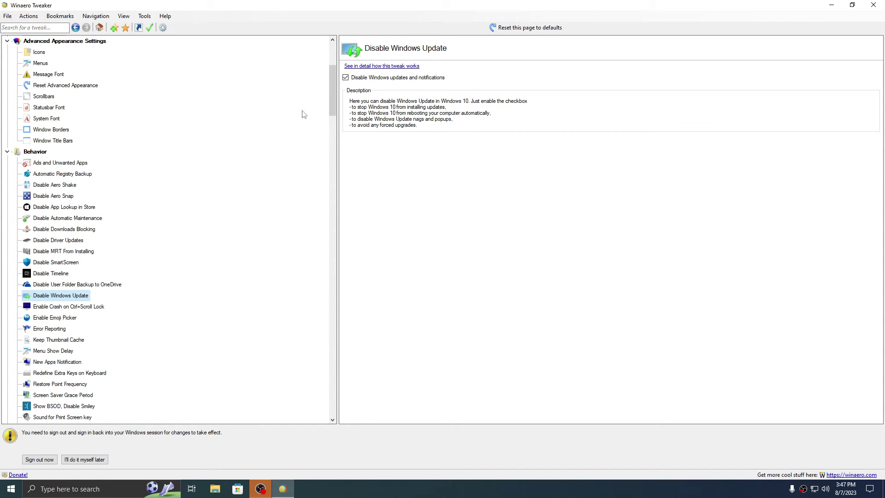
click(50, 328)
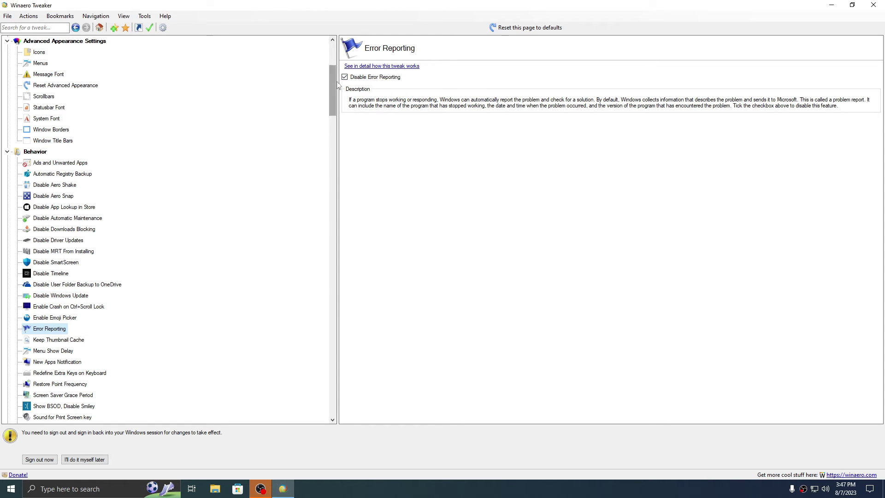
click(68, 339)
click(55, 351)
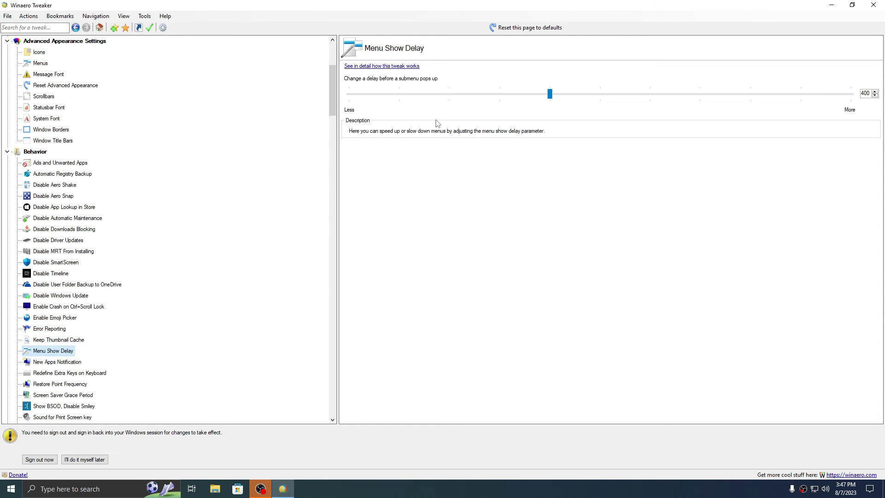
drag(550, 94, 317, 97)
Check the New Apps Notification tweak and set the Chkdsk timeout at boot to 7.
click(77, 361)
scroll(69, 362, down, 4)
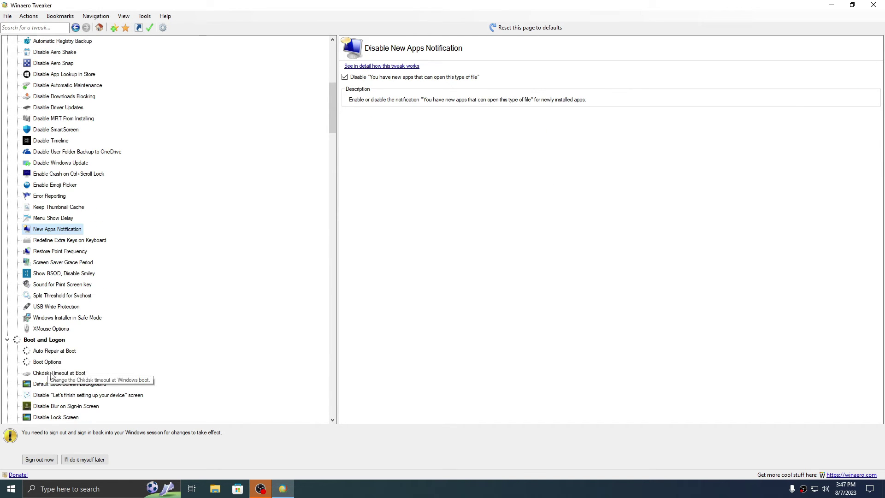
click(56, 373)
click(394, 87)
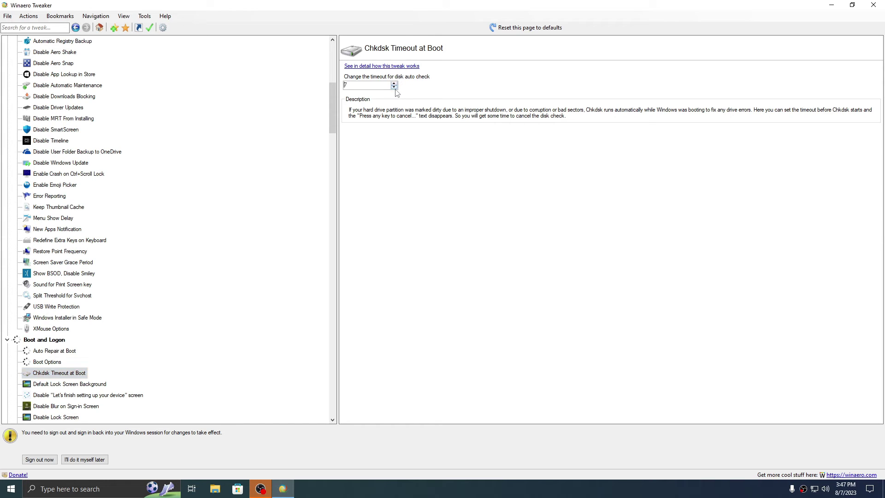
Disable the background blur on the sign-in screen among the Boot and Logon tweaks.
click(60, 384)
scroll(60, 384, down, 2)
click(83, 339)
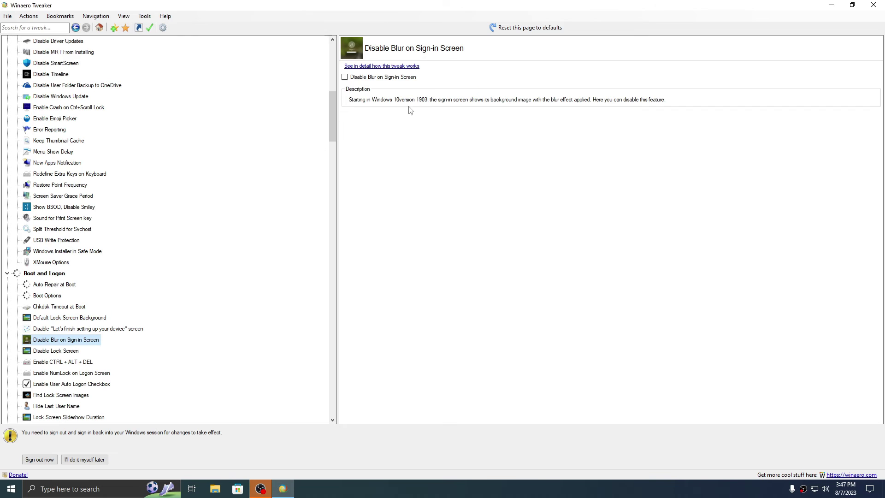
click(367, 80)
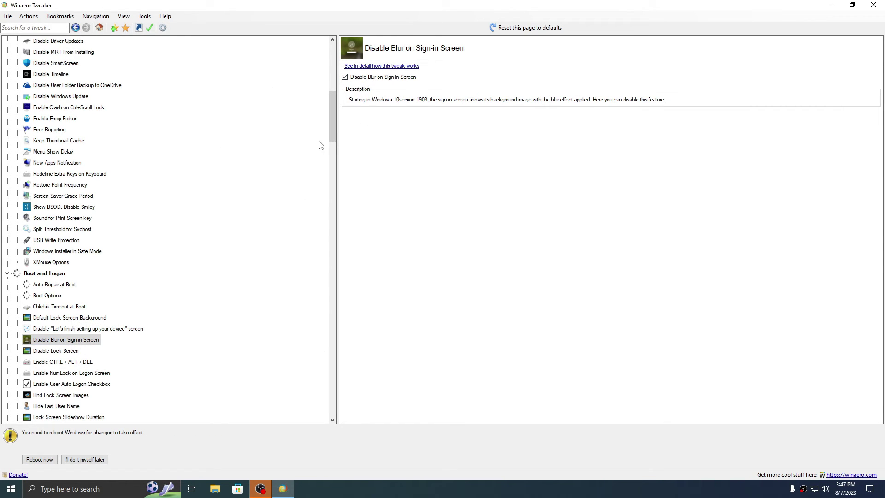
Review the tweaks for disabling the Lock Screen, backing up the Start menu layout and disabling the Action Center.
click(69, 339)
scroll(99, 344, down, 4)
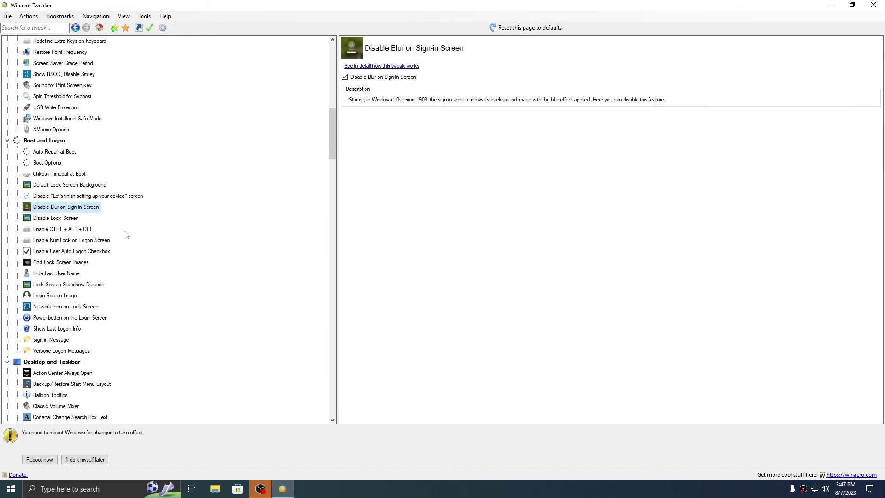
key(Down)
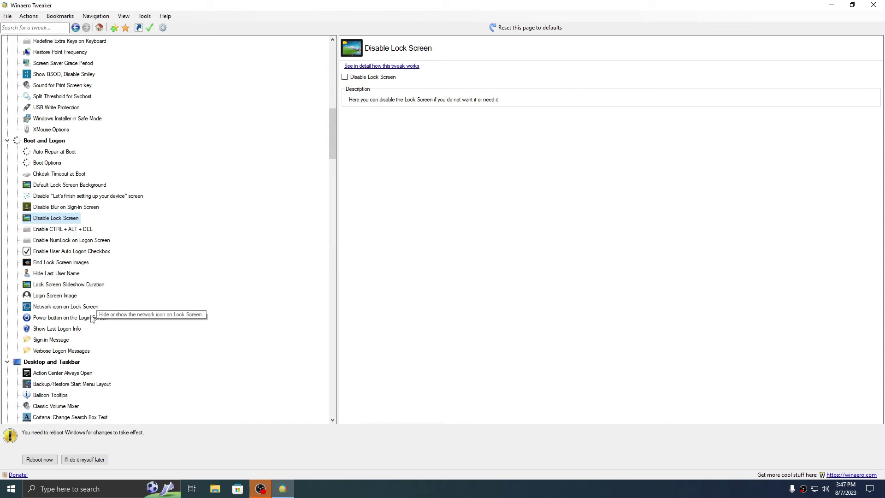
click(72, 383)
scroll(73, 396, down, 3)
scroll(74, 310, down, 1)
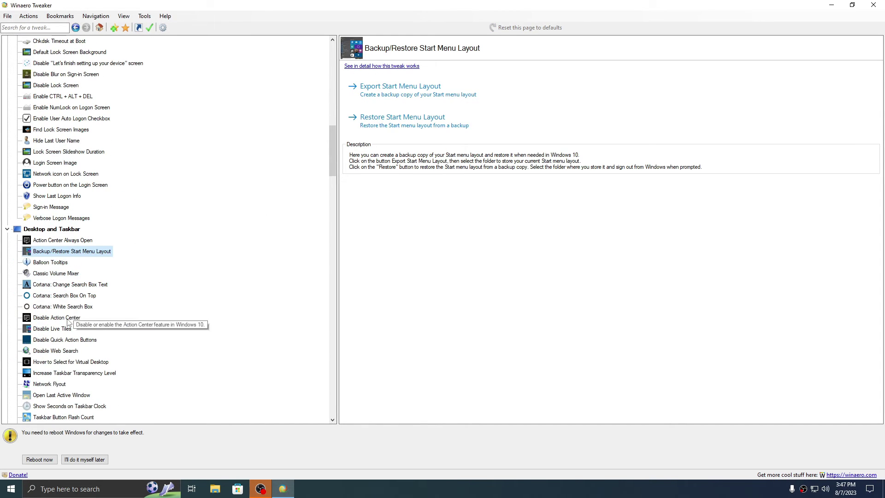
click(56, 317)
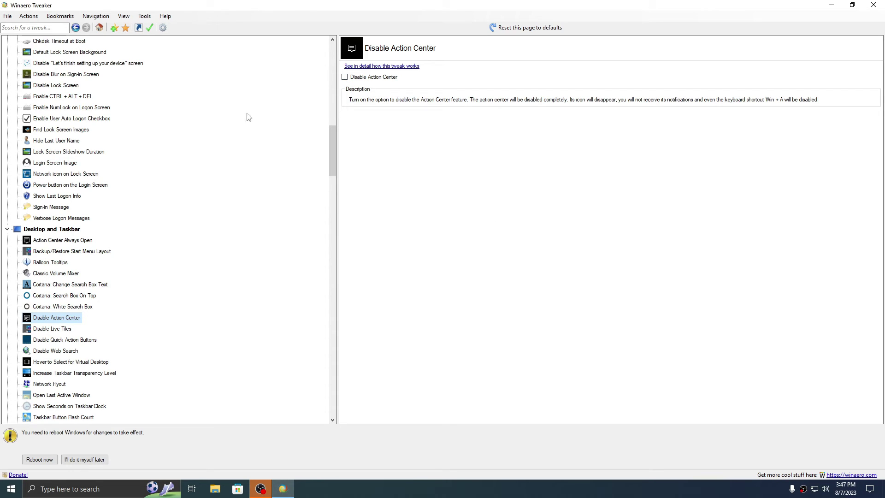
Look at the tiles in the Start menu and disable Live Tiles for all pinned apps.
click(52, 328)
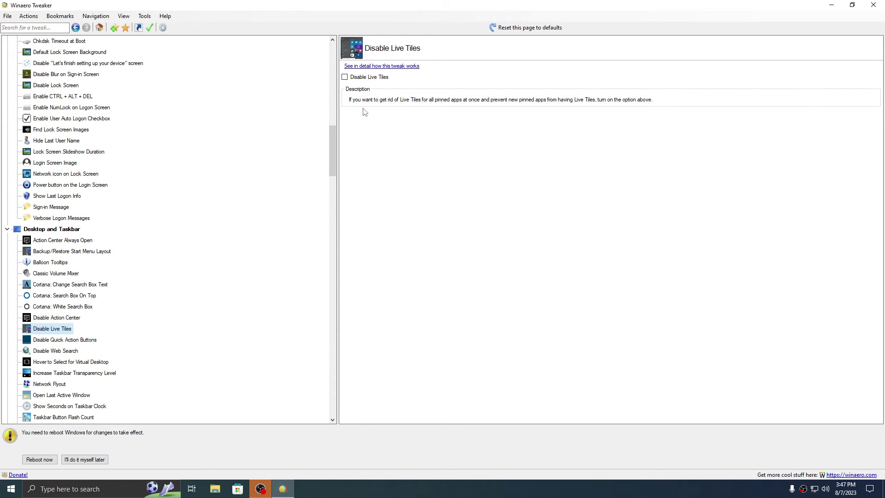
click(2, 486)
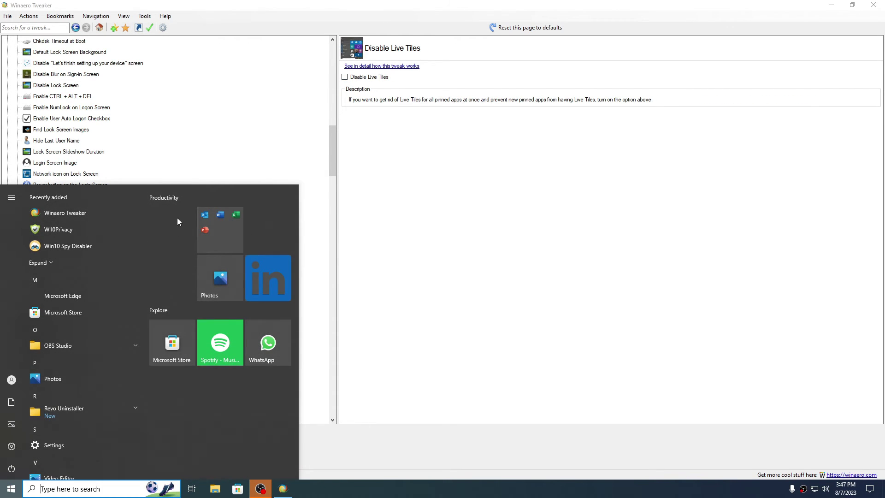
click(484, 219)
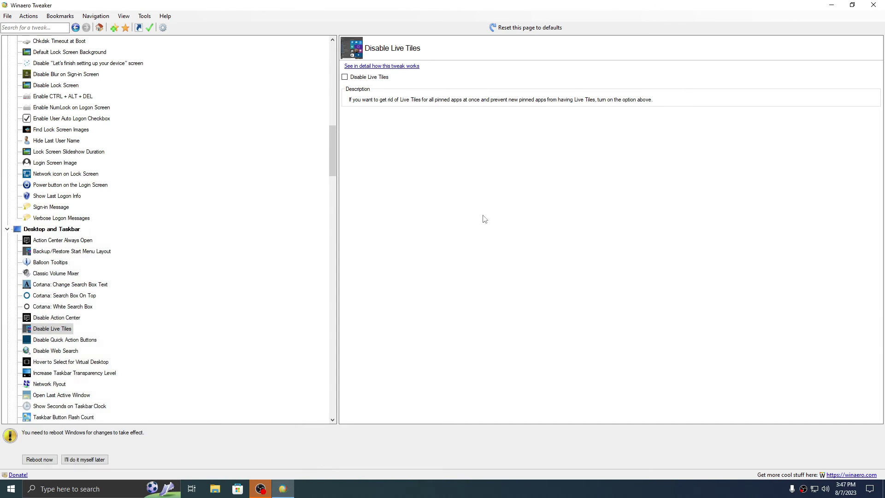
click(354, 77)
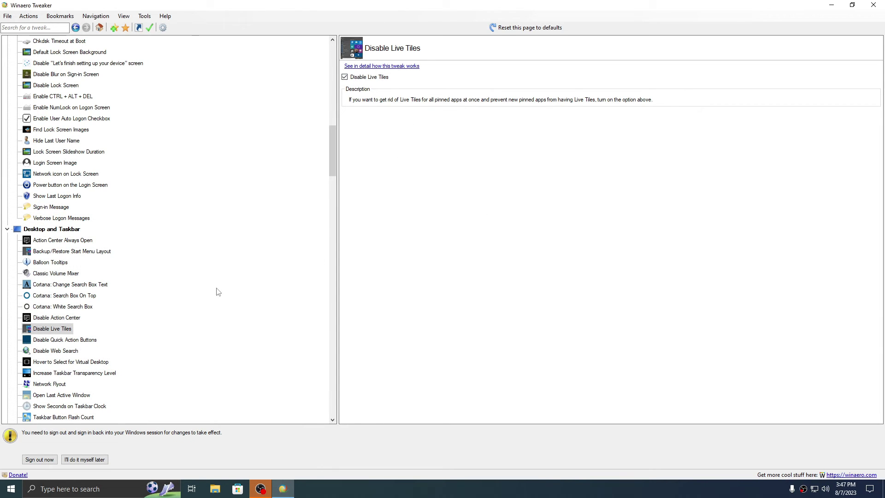
Review the Quick Action Buttons, Web Search and Virtual Desktop hover tweaks, and set the wallpaper quality to 100.
click(75, 341)
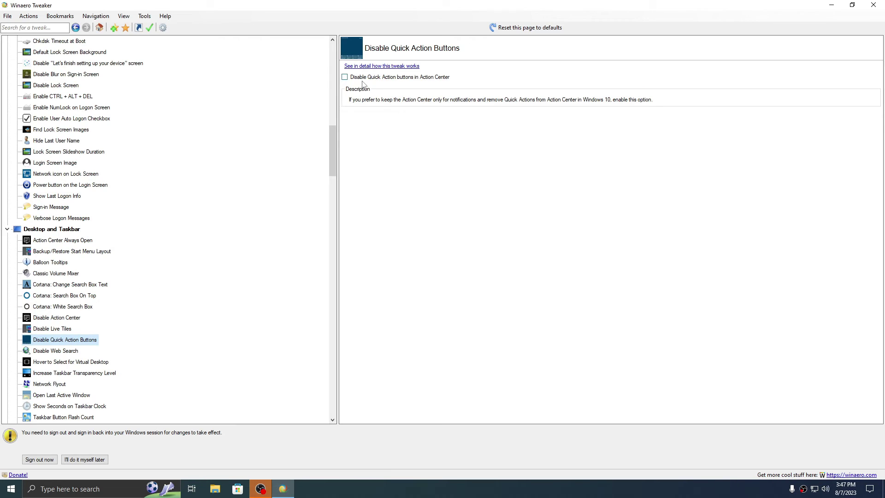
click(873, 492)
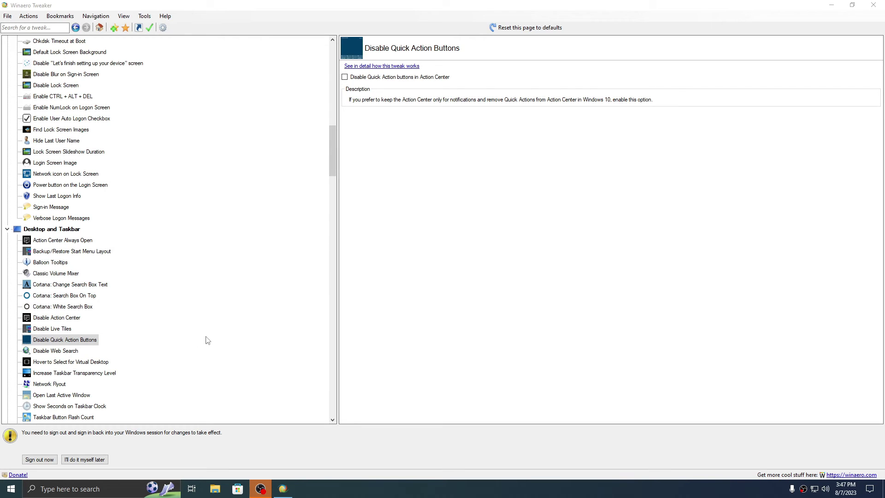
click(55, 351)
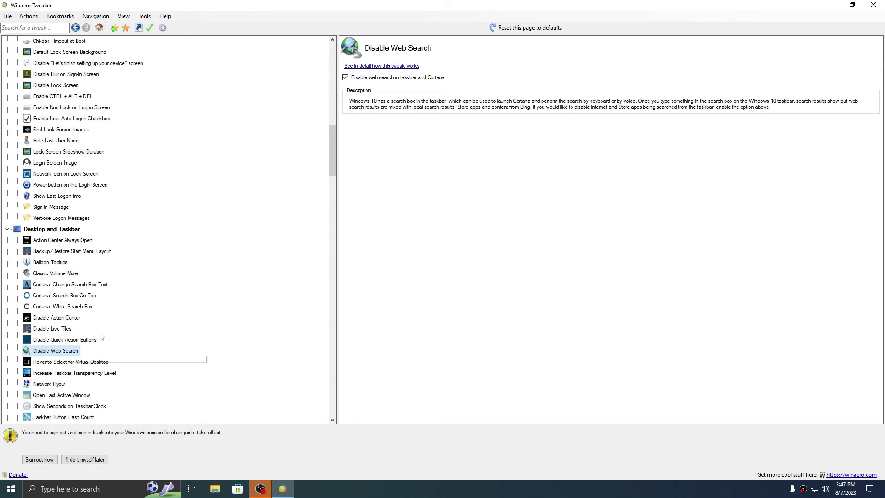
click(95, 365)
scroll(92, 364, down, 2)
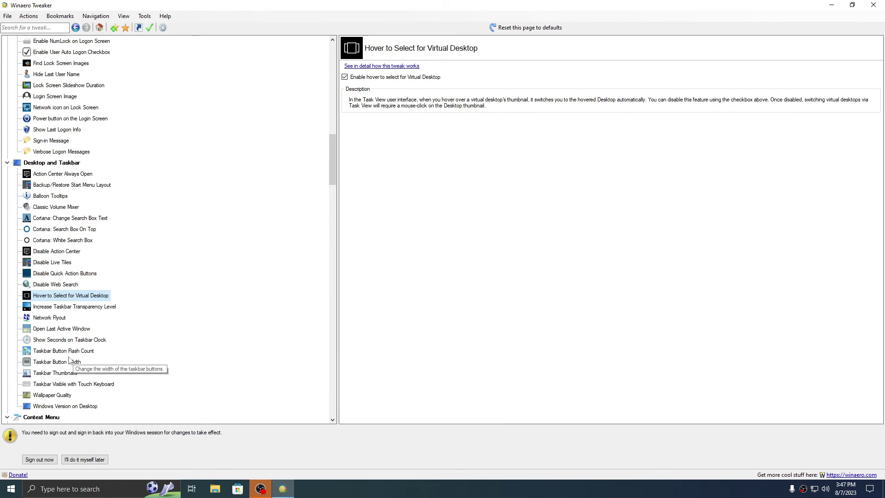
click(64, 397)
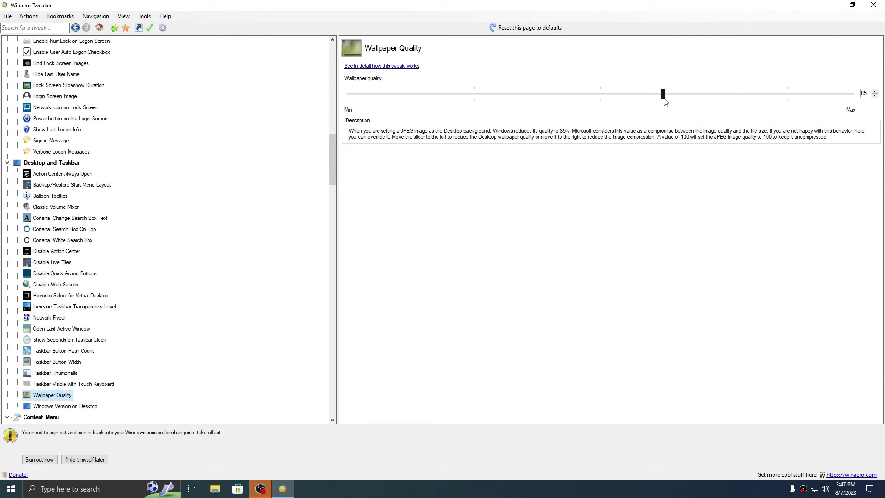
drag(664, 100, 853, 116)
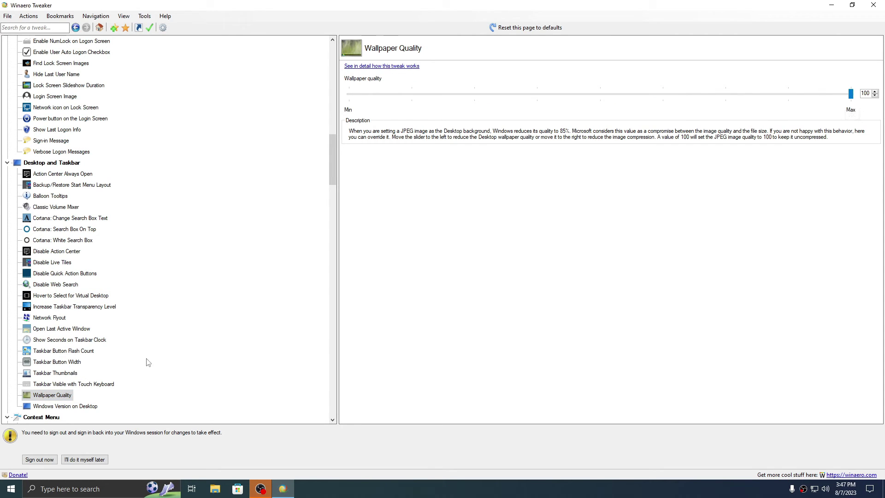
Add the "Take Ownership" context menu to files and folders.
click(60, 408)
scroll(115, 332, down, 14)
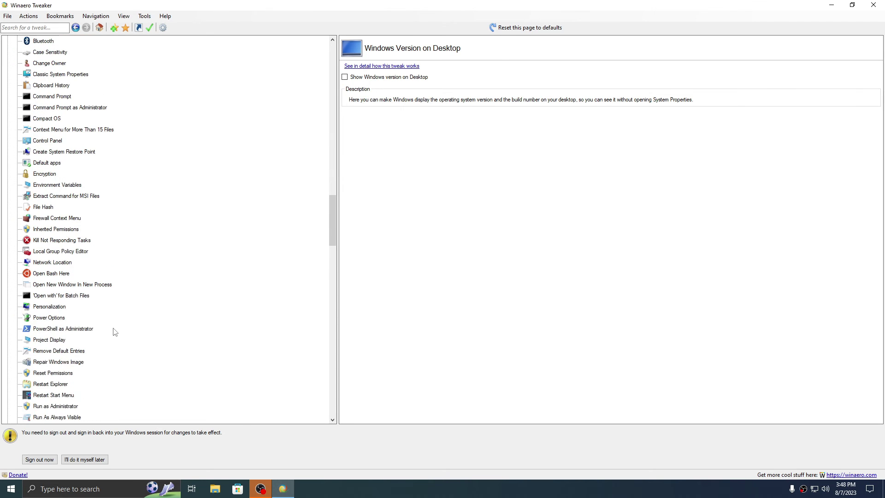
scroll(115, 332, down, 5)
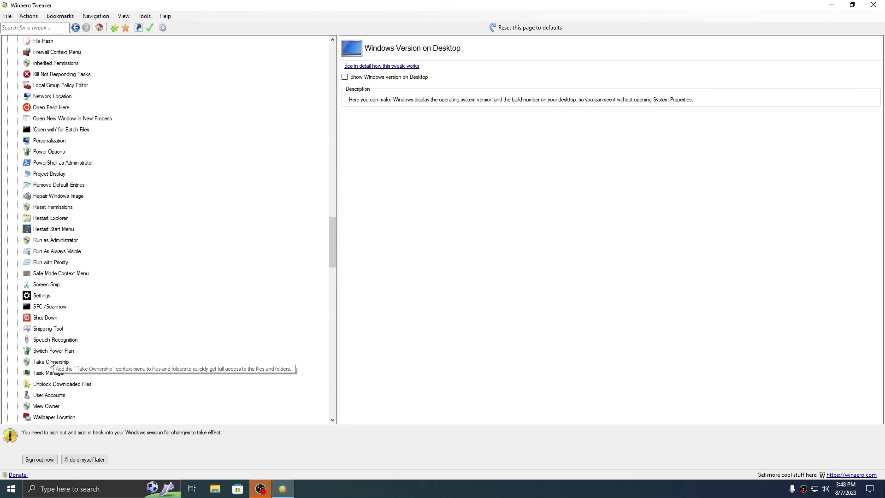
click(51, 363)
click(352, 79)
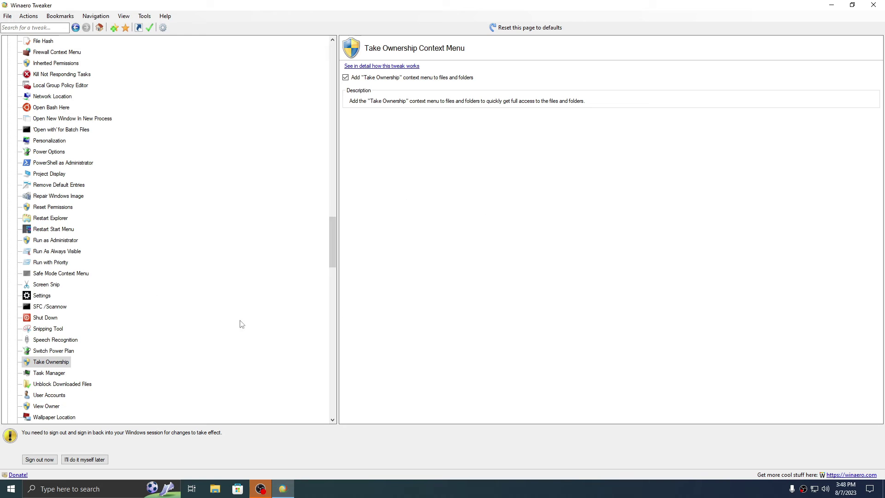
Review the Microsoft Edge tweaks for desktop shortcut creation, Enhance Images, Follow Creators, web experience personalization, the sidebar and updates.
scroll(207, 330, down, 4)
click(106, 351)
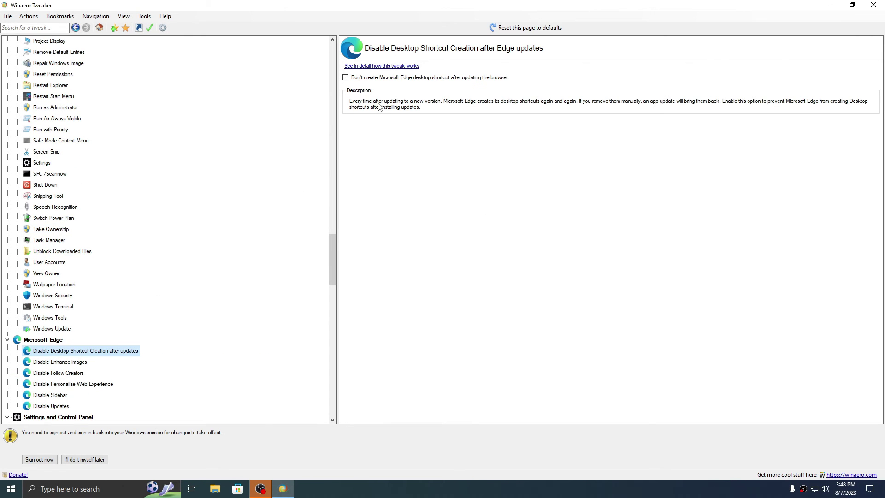
click(154, 362)
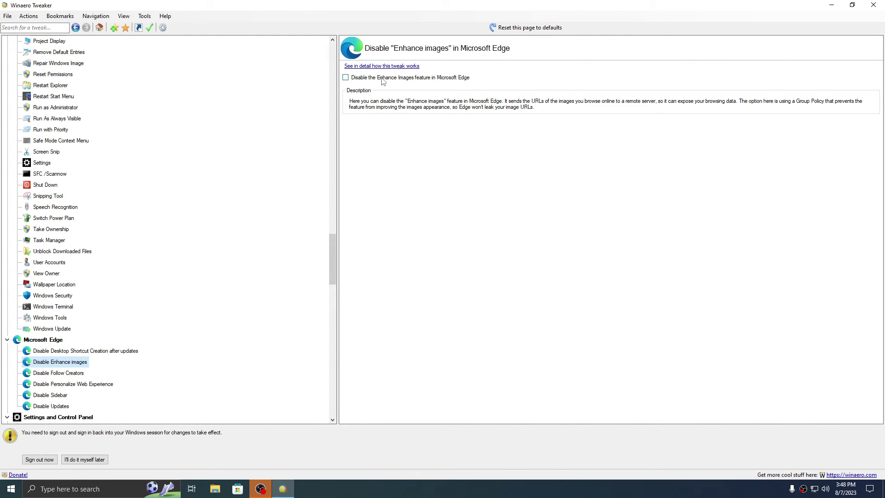
click(138, 373)
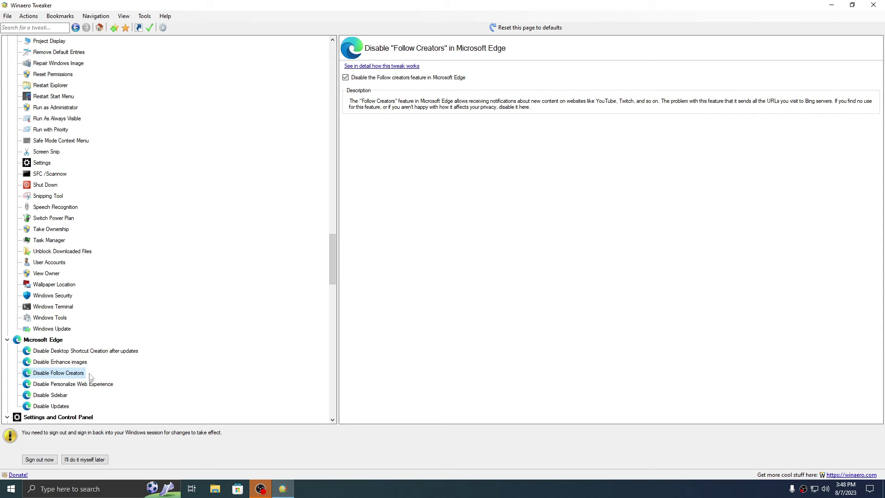
click(91, 384)
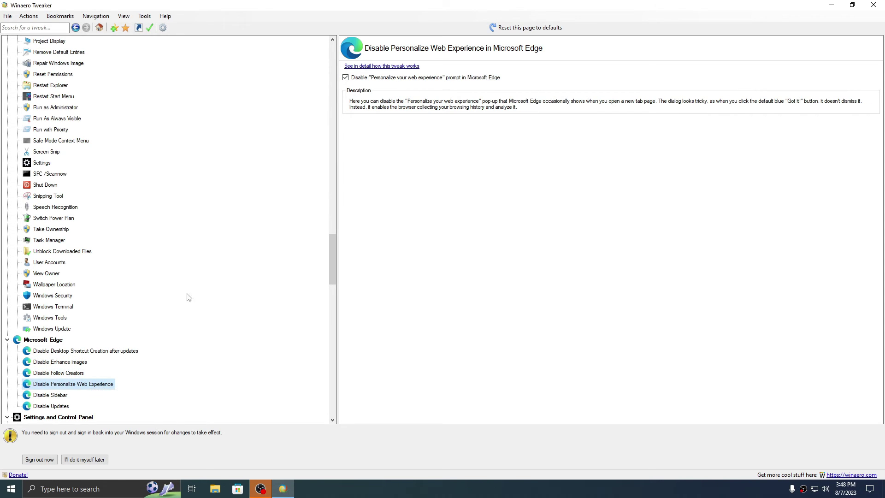
click(65, 397)
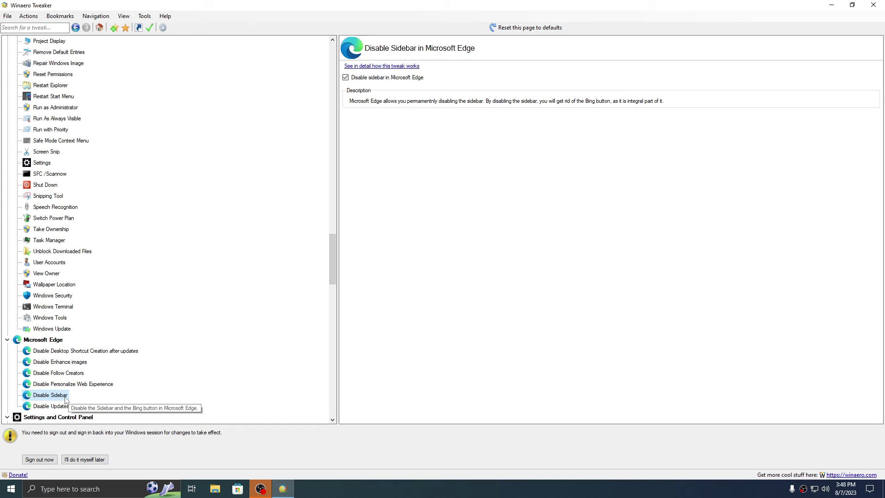
click(51, 406)
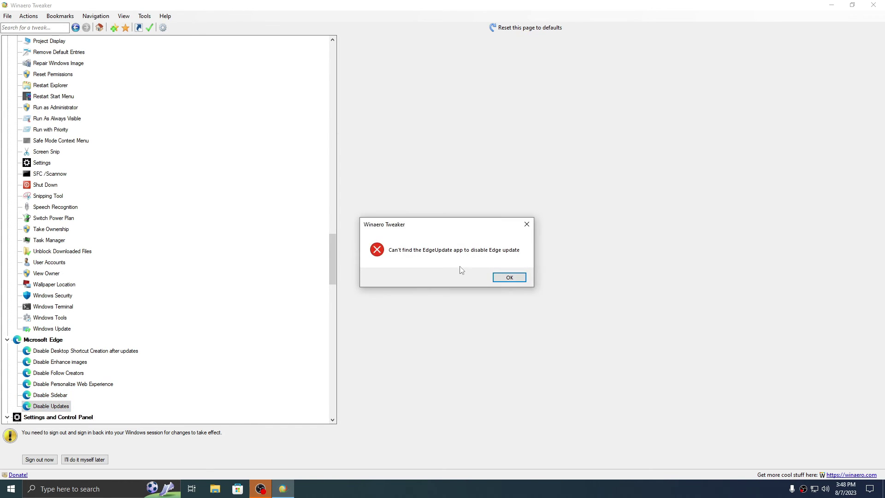
click(510, 278)
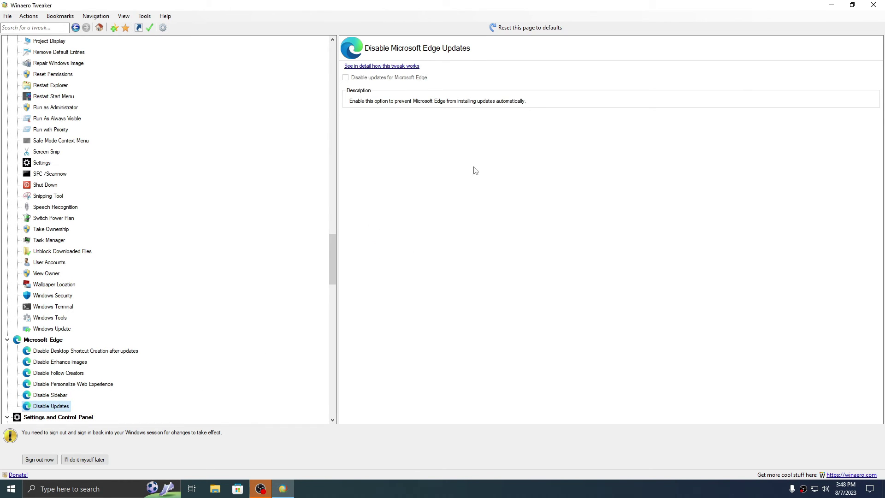
Disable online and video tips in Settings.
scroll(65, 379, down, 2)
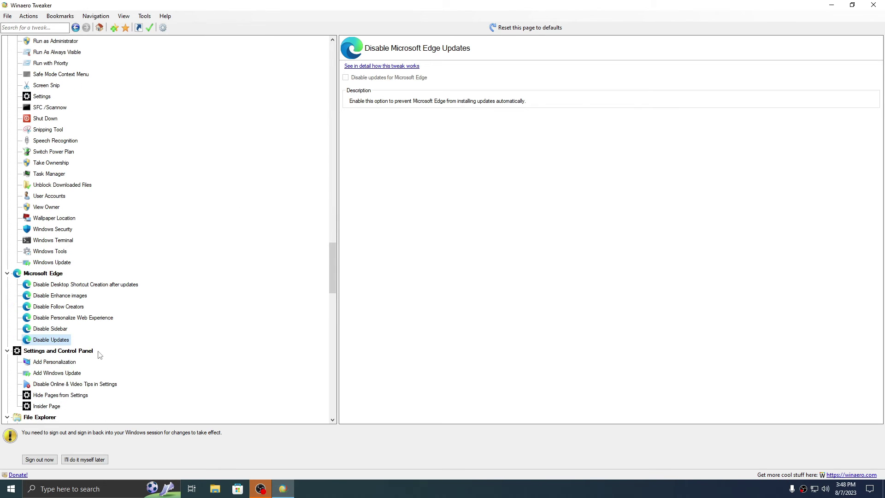
click(65, 383)
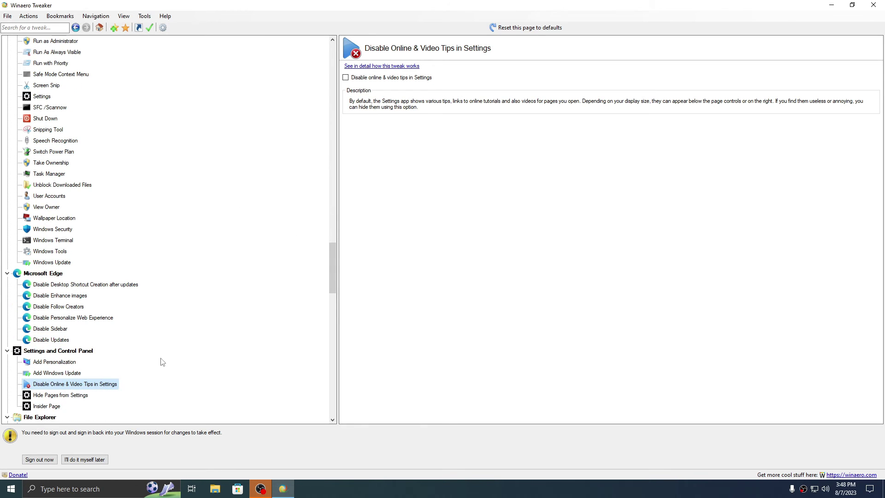
click(358, 79)
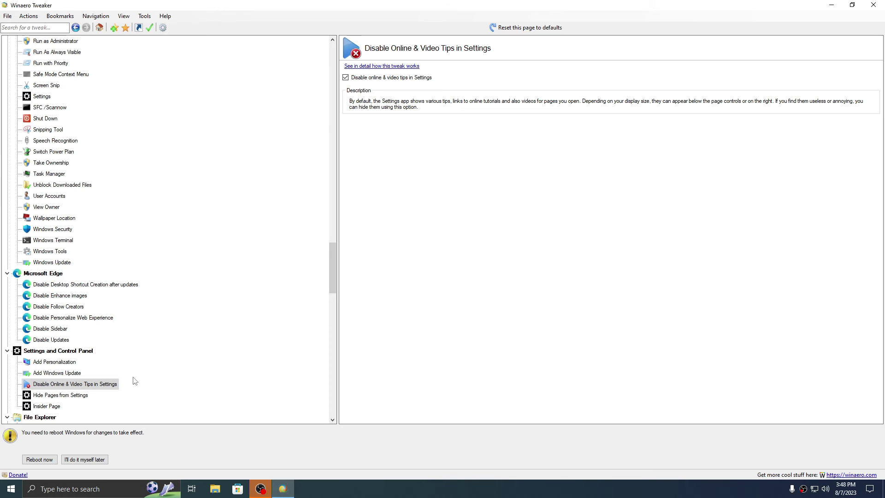
Disable the compressed overlay icon (blue arrows) in the File Explorer tweaks.
scroll(134, 381, down, 3)
click(77, 374)
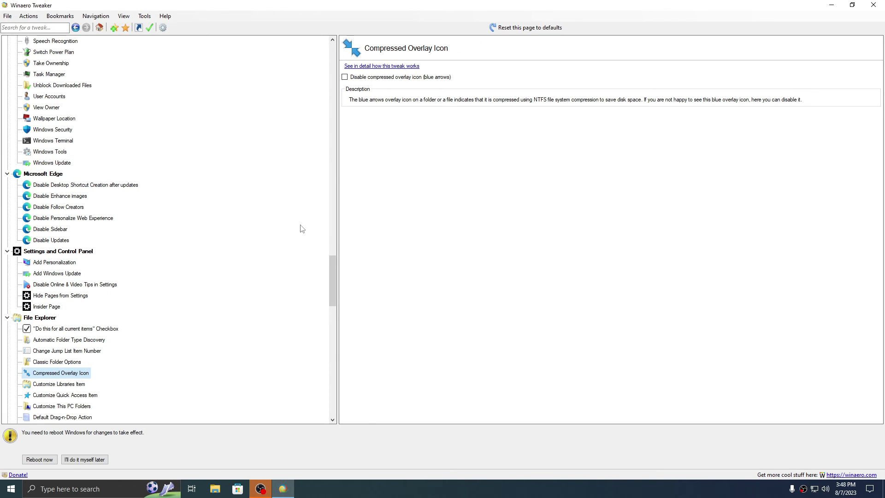
click(376, 79)
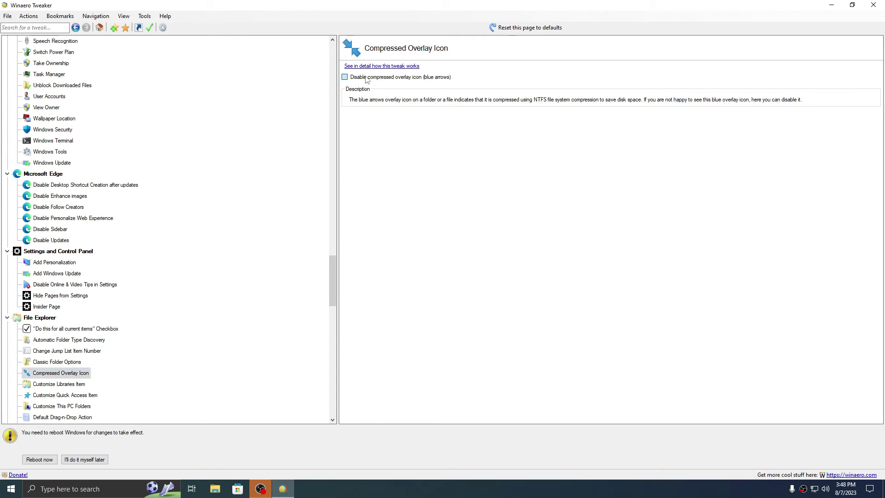
Remove the 3D Objects folder from the This PC folders and recheck the folder list.
scroll(80, 367, down, 1)
click(79, 364)
click(79, 372)
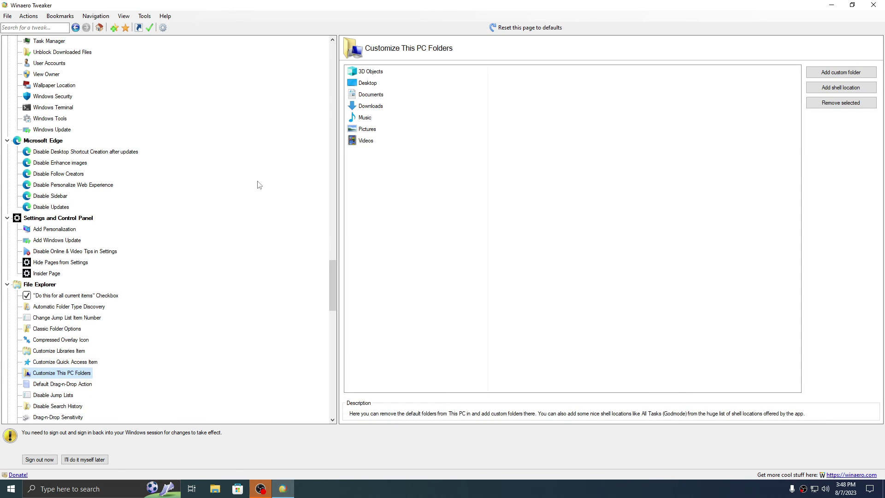
click(388, 73)
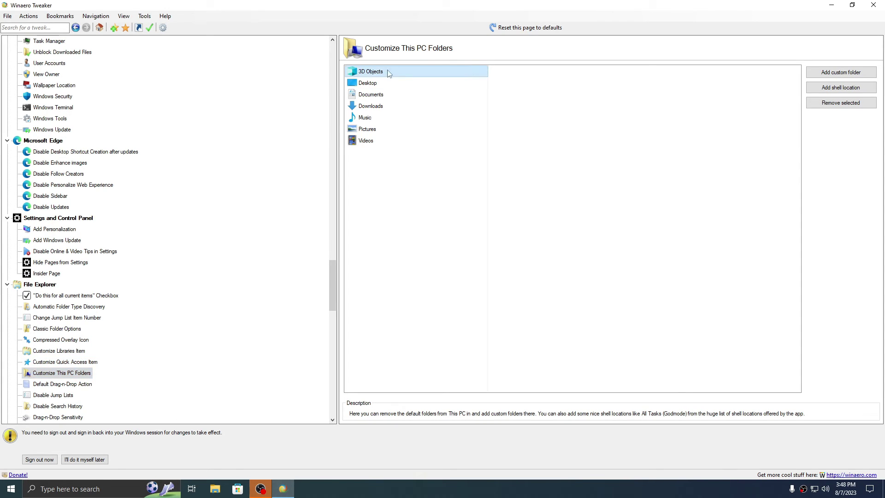
click(840, 103)
click(87, 362)
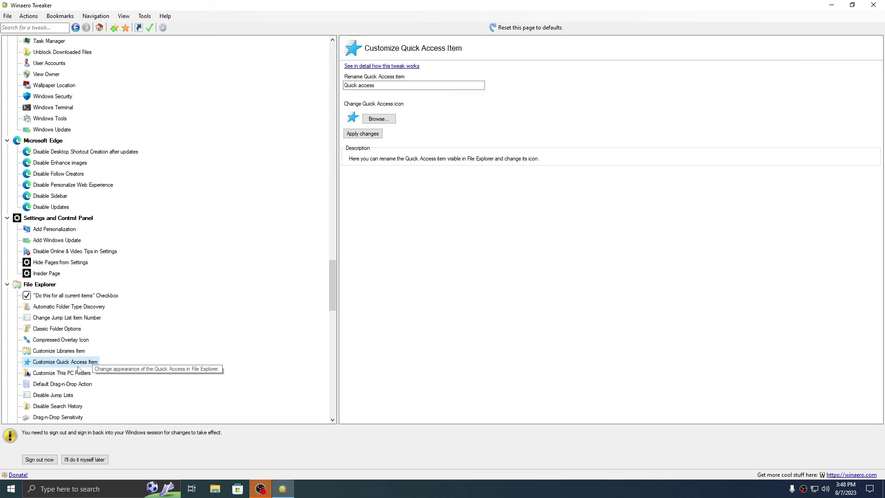
click(85, 374)
Review the File Explorer tweaks for the default drag-and-drop action, jump lists and search history.
click(81, 384)
scroll(76, 389, down, 1)
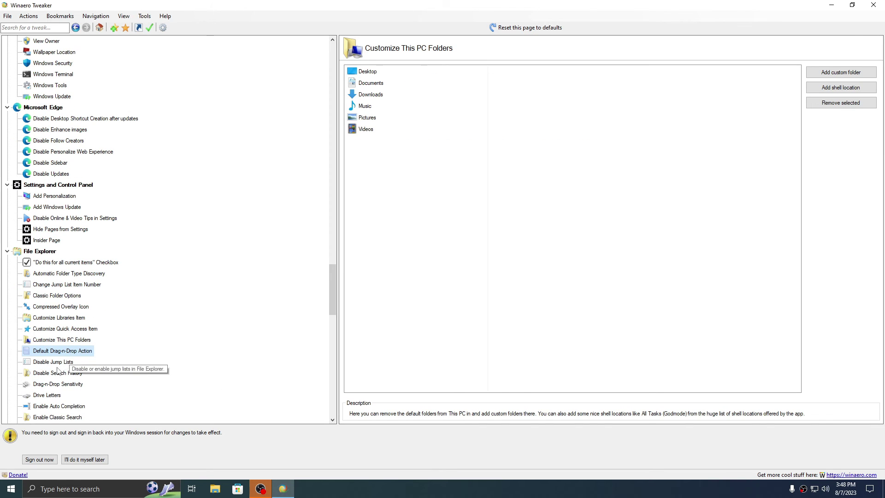
click(60, 373)
key(Up)
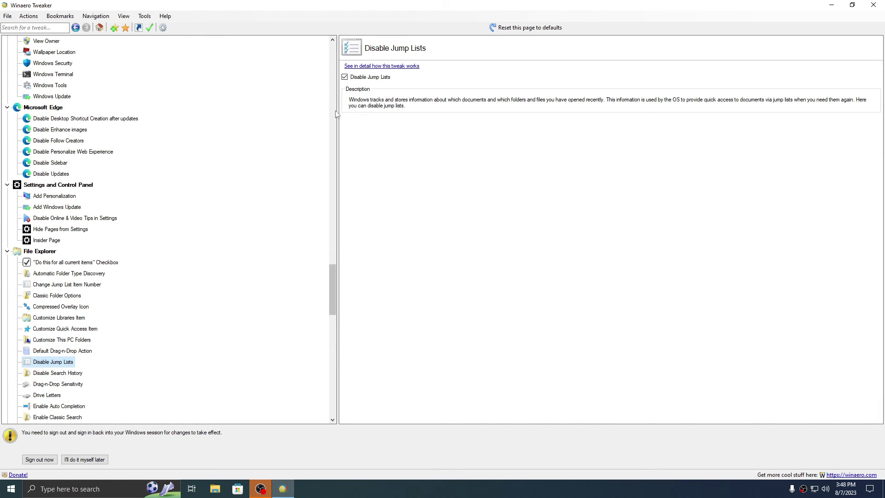
click(78, 372)
scroll(84, 367, down, 5)
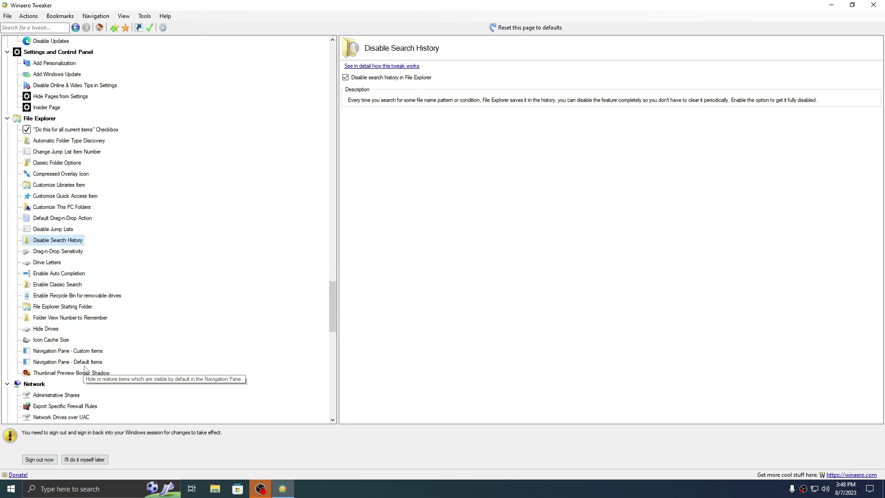
Disable UAC in the User Accounts tweaks and enable UAC for the built-in Administrator account.
scroll(78, 372, down, 1)
click(48, 417)
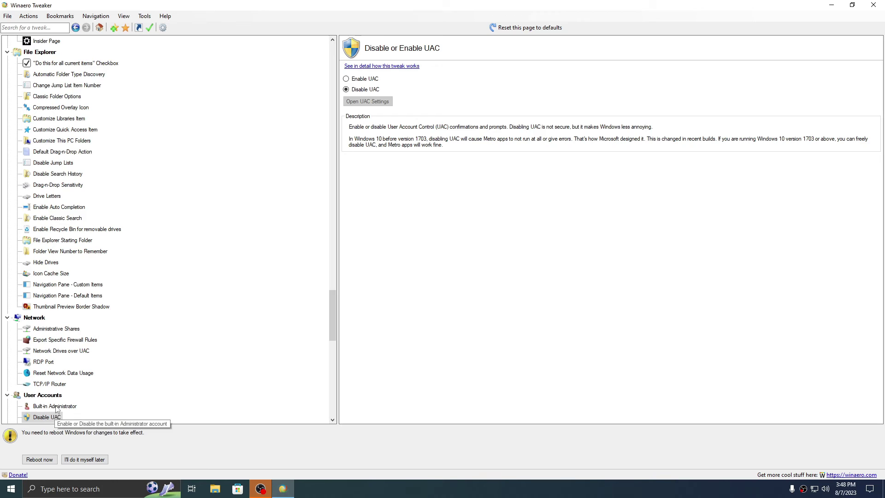
click(56, 406)
scroll(56, 408, down, 2)
click(73, 362)
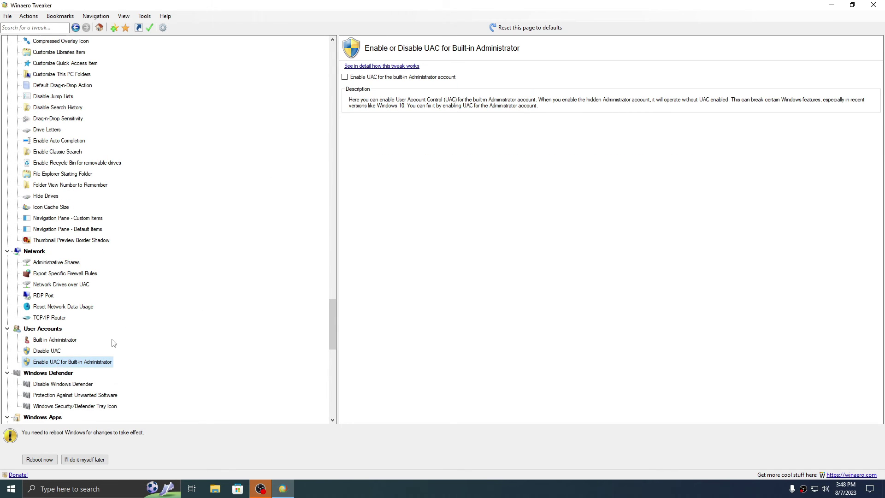
Review the Windows Defender and unwanted software protection tweaks, and turn off the Windows Security/Defender tray icon.
click(90, 383)
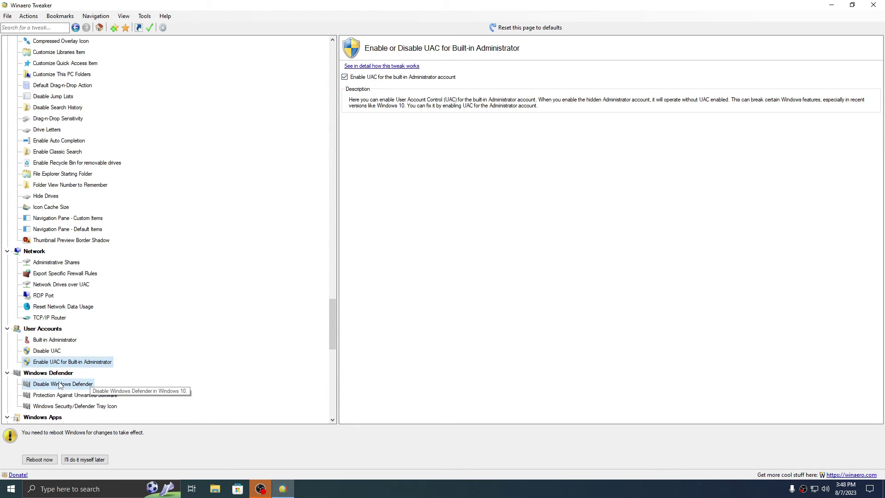
scroll(90, 377, down, 1)
click(78, 364)
scroll(78, 368, up, 1)
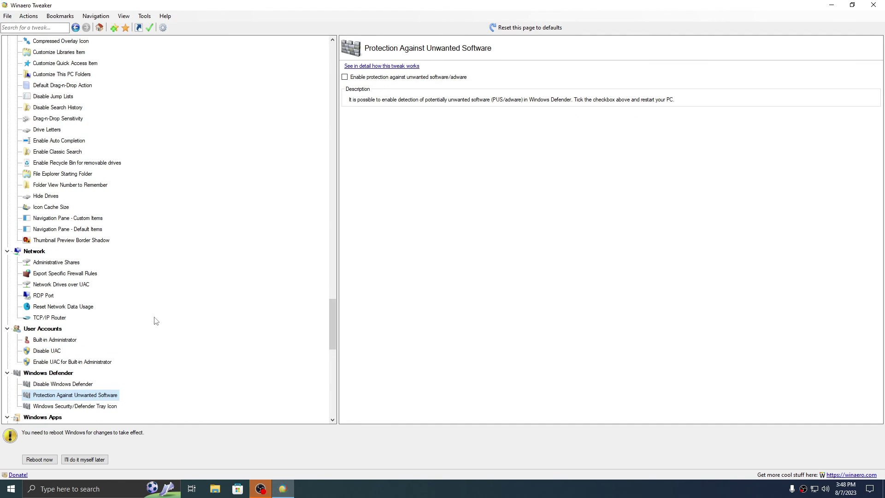
click(74, 406)
Disable hibernation and power throttling in the Power and Battery tweaks.
scroll(124, 279, down, 3)
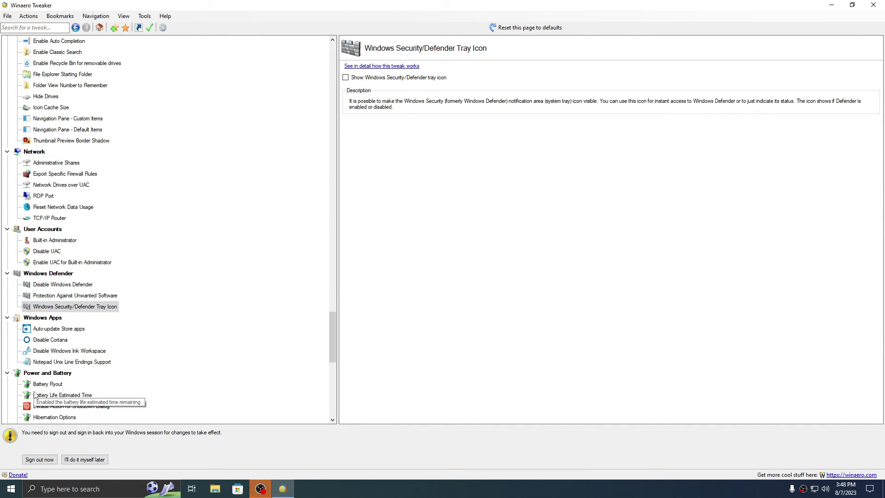
click(46, 384)
scroll(69, 389, down, 2)
click(53, 351)
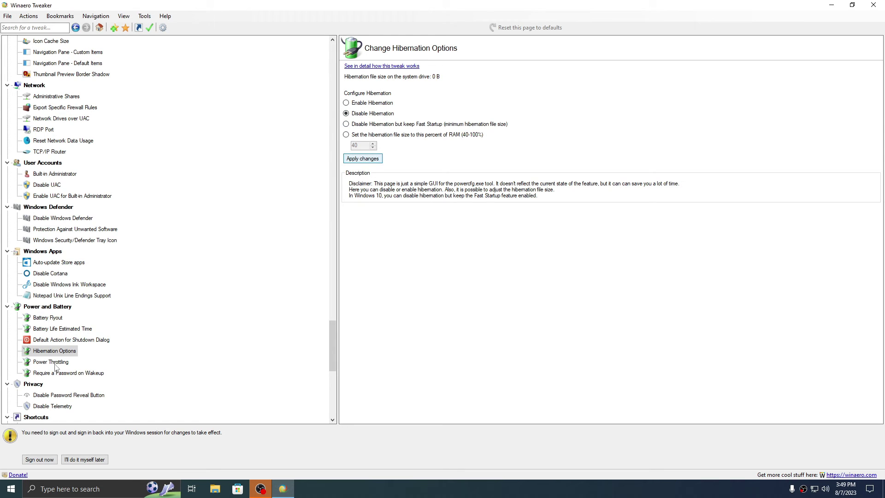
key(Down)
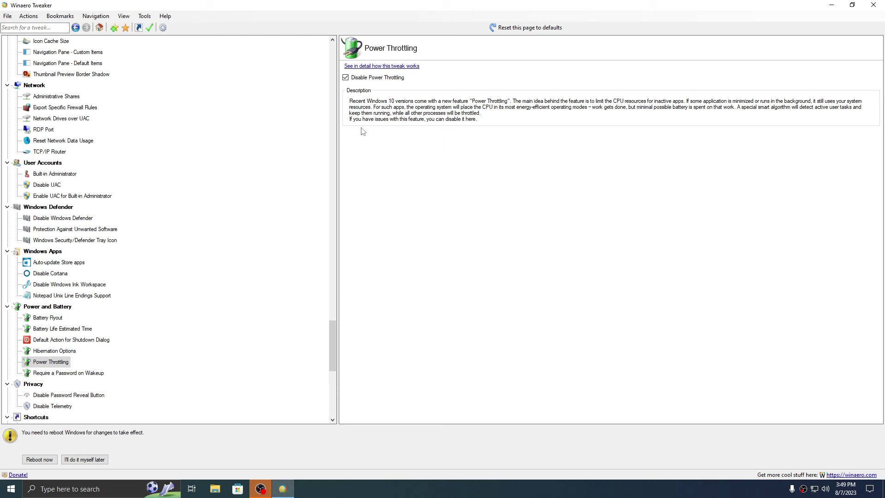
Check the Disable Telemetry tweak and look through the Shortcuts, Tools and Get Classic Apps categories.
click(48, 406)
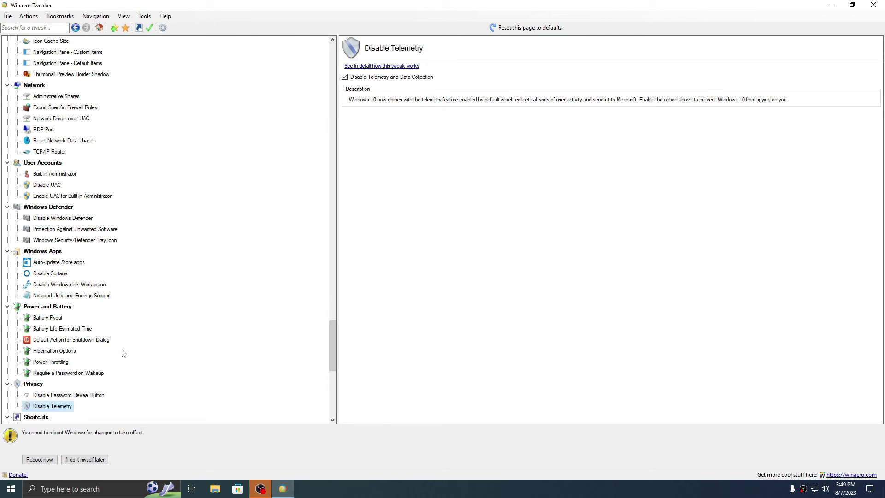
scroll(123, 353, down, 3)
scroll(80, 359, down, 7)
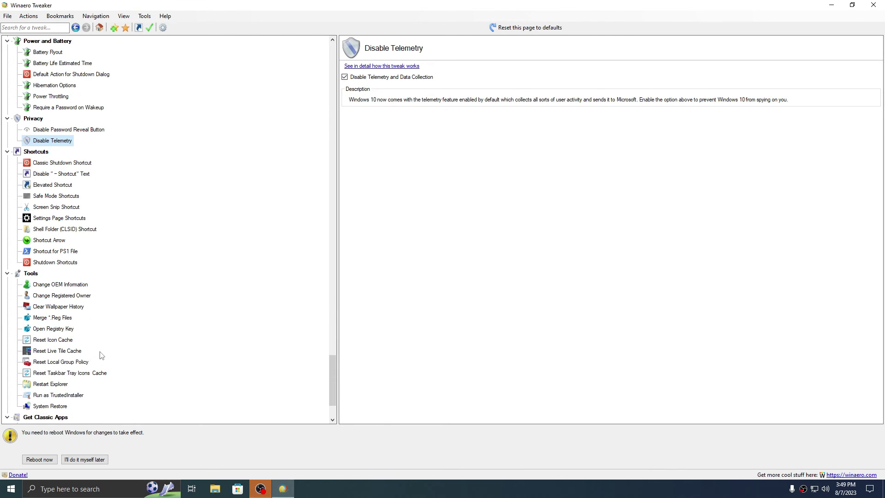
scroll(84, 208, down, 1)
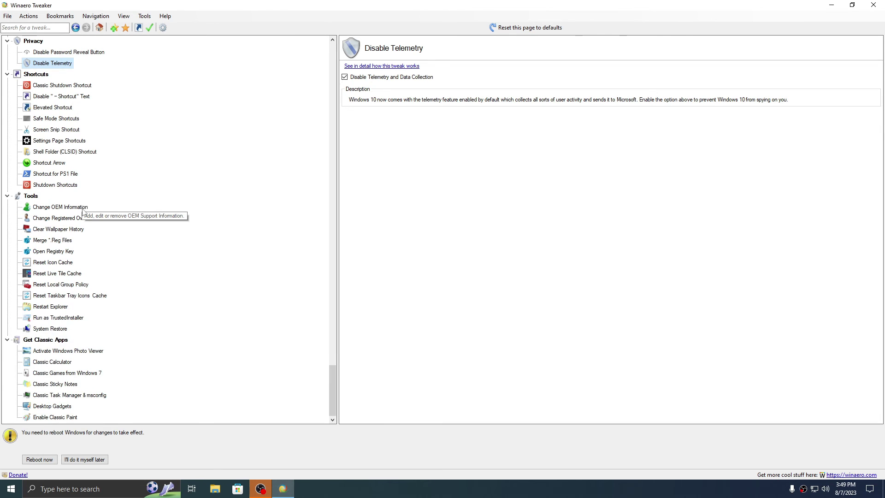
Activate Windows Photo Viewer, set it as the default photo viewer and close the default apps settings.
click(74, 351)
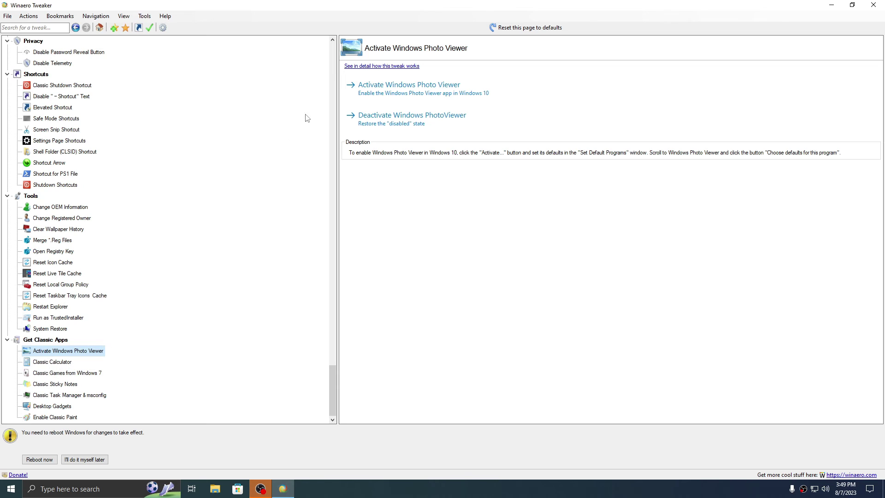
click(386, 87)
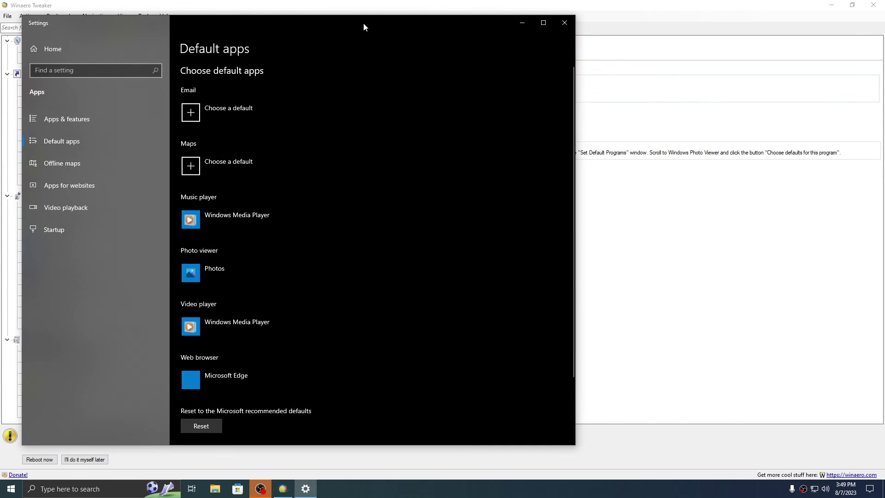
drag(363, 27, 531, 43)
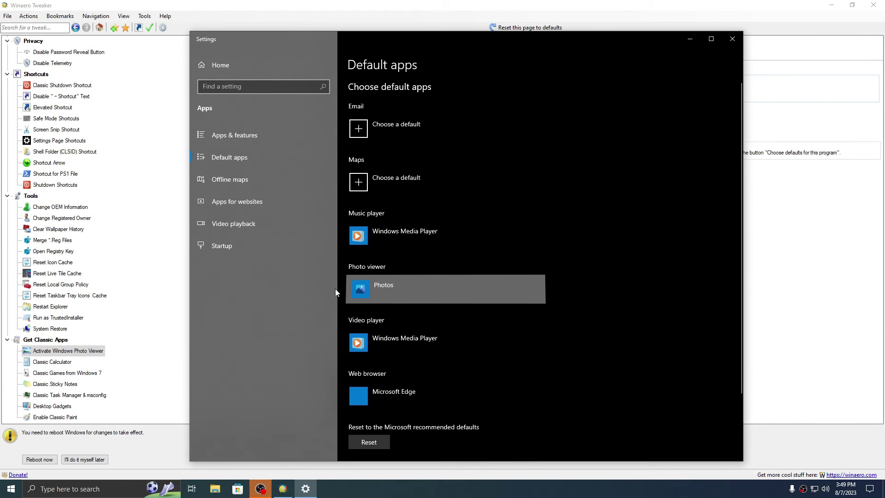
click(354, 291)
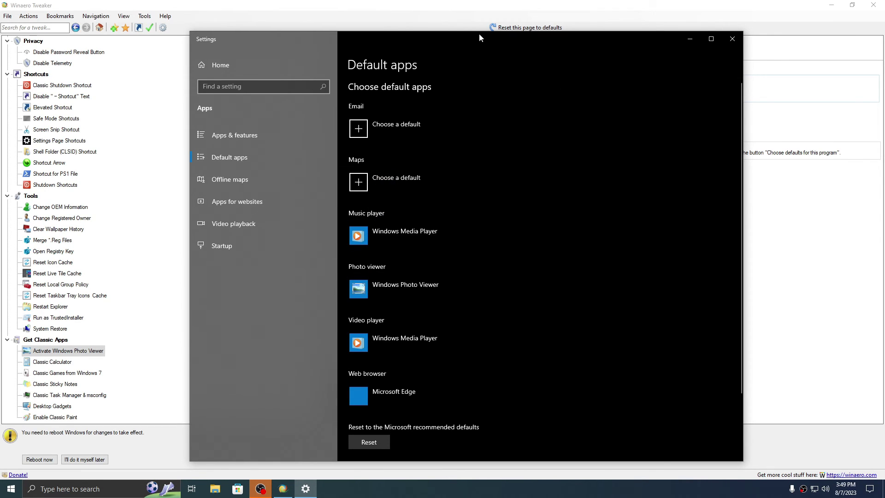
click(733, 39)
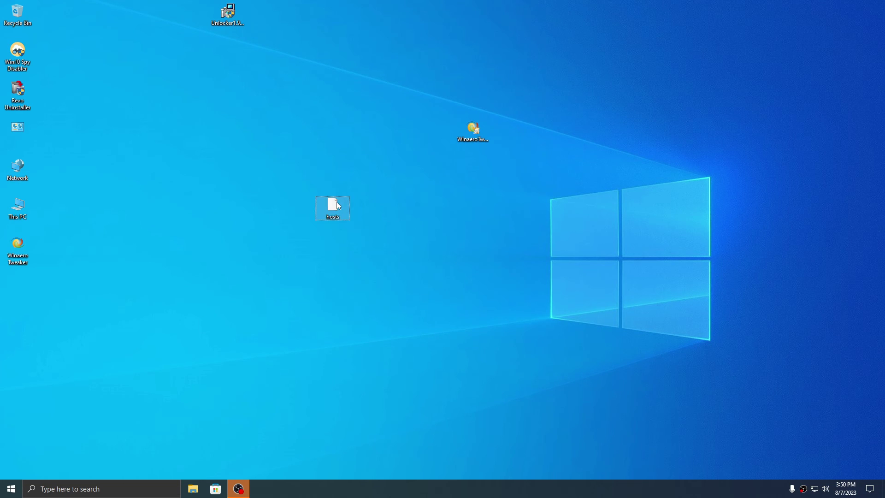
Move the hosts file on the desktop closer to the column of program shortcuts.
drag(361, 201, 243, 296)
drag(200, 330, 233, 320)
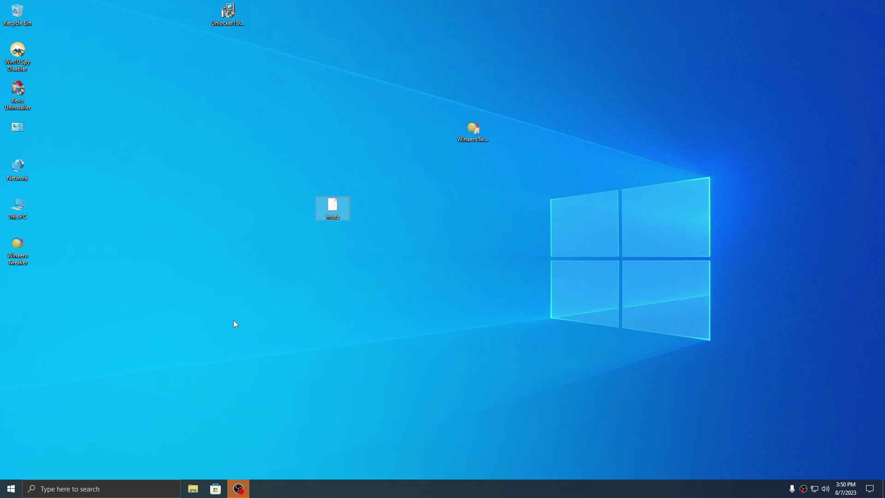
drag(366, 156, 222, 312)
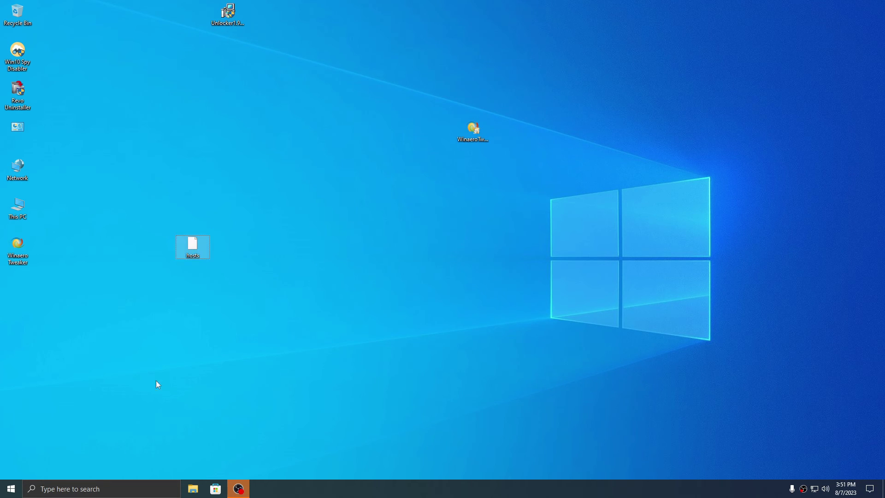
Open the hosts file from the desktop in Notepad.
click(92, 489)
text(not)
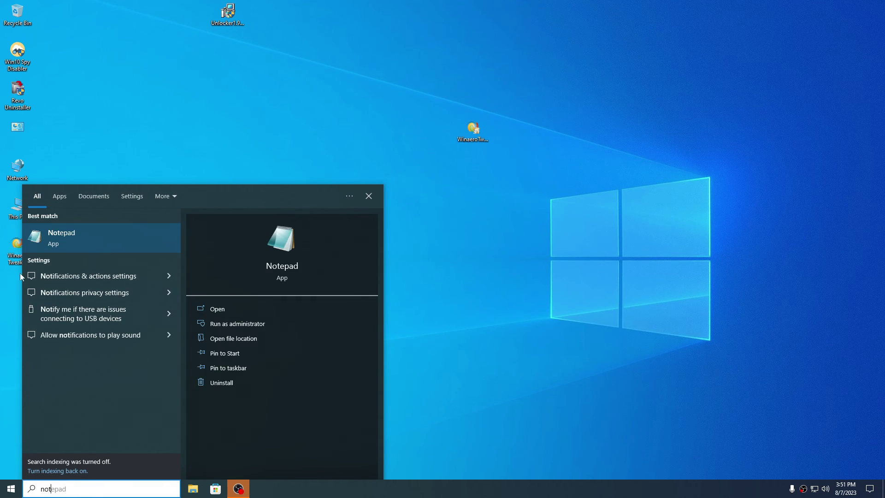
key(Return)
drag(358, 36, 698, 55)
drag(192, 244, 620, 82)
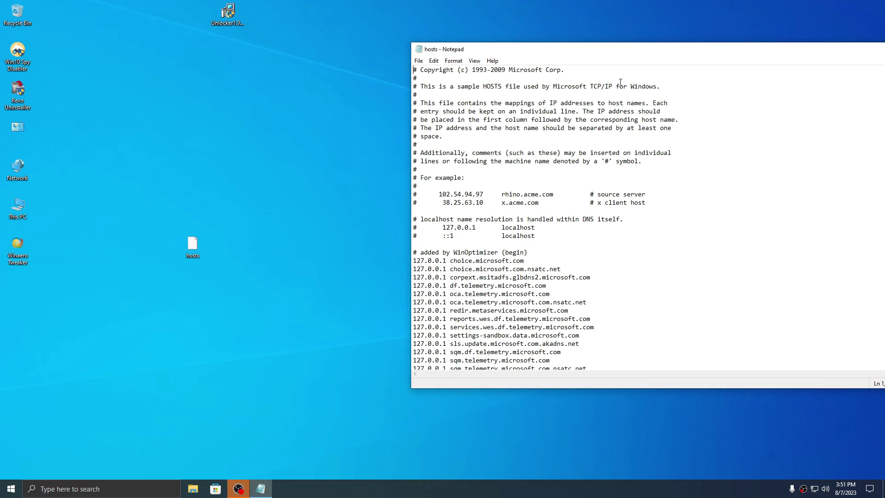
Examine the telemetry blocking entries in the hosts file from beginning to end and close Notepad.
drag(556, 56, 403, 49)
scroll(438, 241, down, 5)
scroll(470, 148, up, 5)
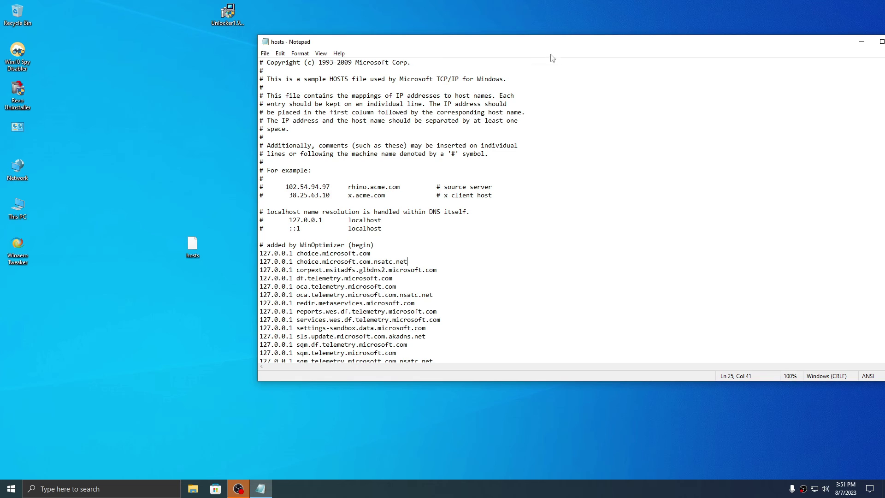
click(426, 29)
drag(270, 62, 550, 322)
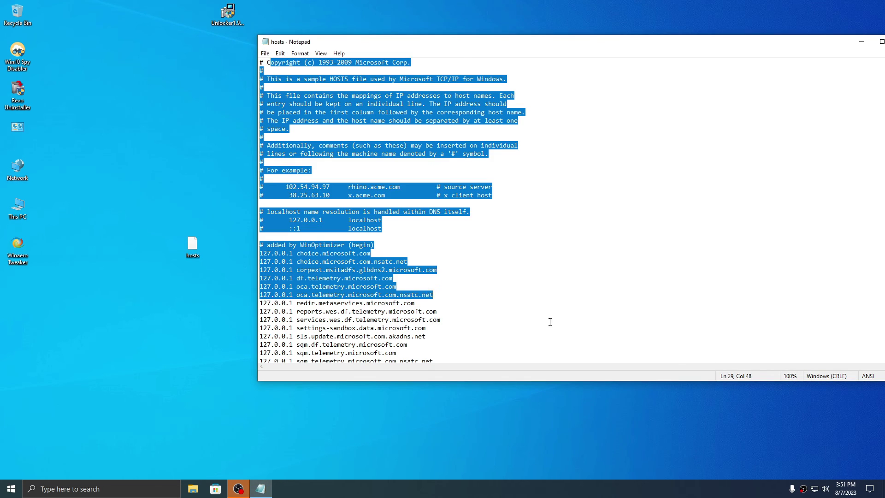
click(539, 325)
scroll(540, 324, down, 5)
drag(378, 340, 244, 115)
click(261, 112)
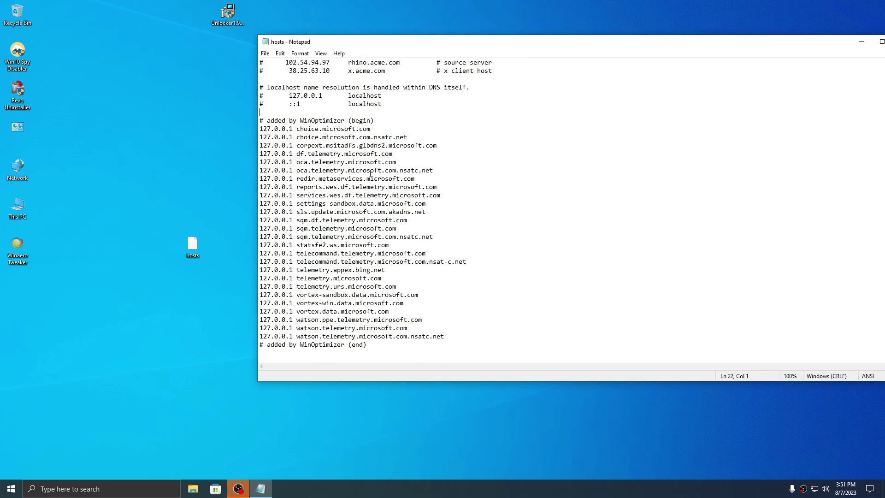
drag(386, 342, 261, 104)
click(260, 103)
drag(412, 44, 244, 64)
click(735, 62)
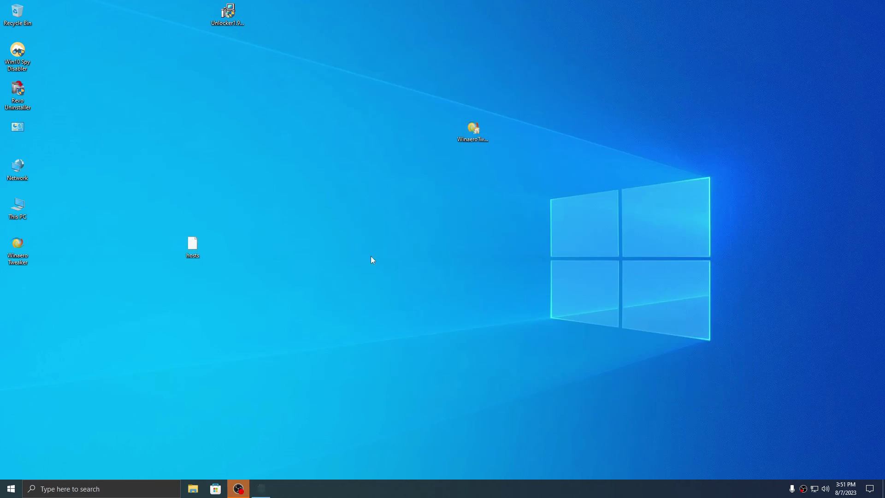
Open the C:\Windows\System32\drivers\etc folder in File Explorer and place its window clear of the desktop hosts file.
click(194, 488)
double_click(343, 234)
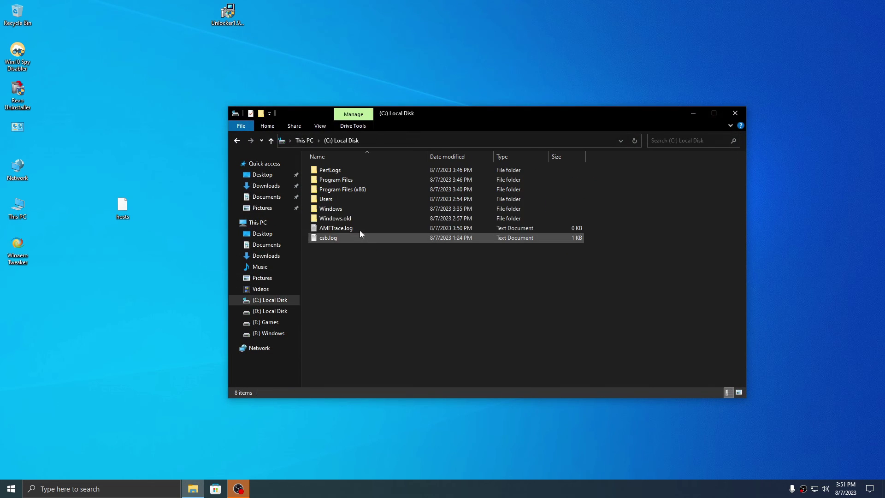
double_click(343, 208)
scroll(348, 222, down, 15)
click(347, 222)
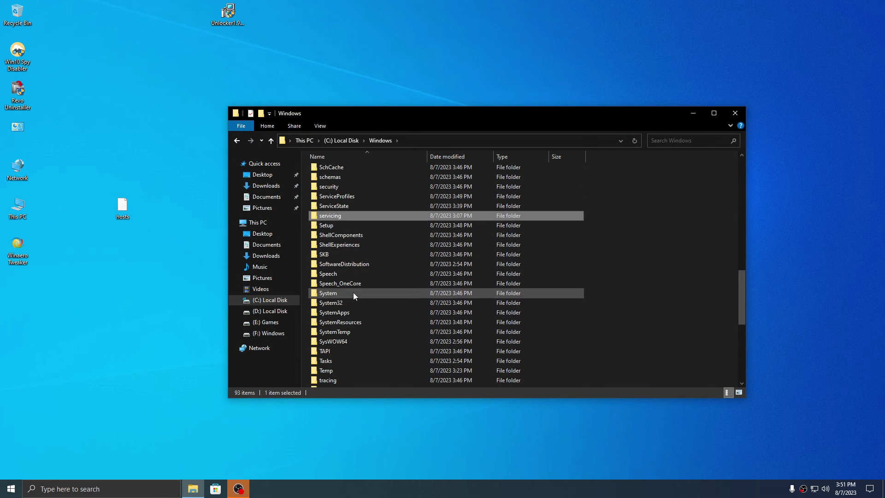
double_click(331, 303)
text(de)
scroll(350, 295, down, 2)
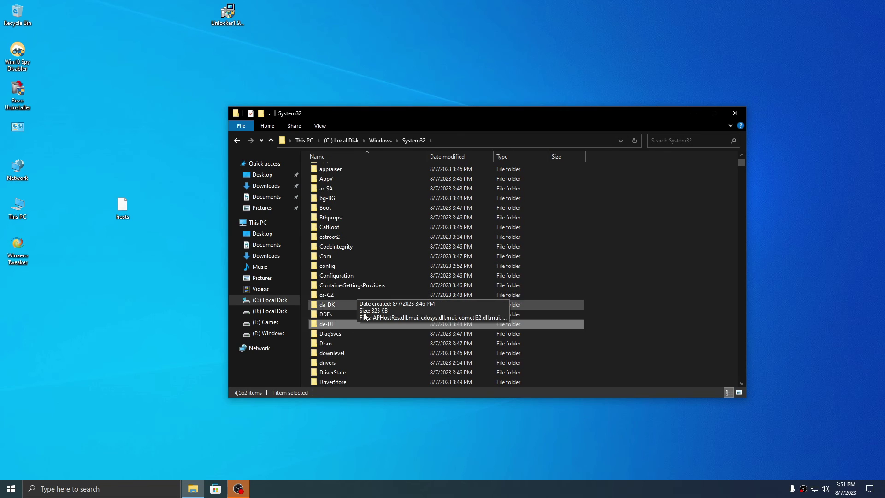
double_click(329, 334)
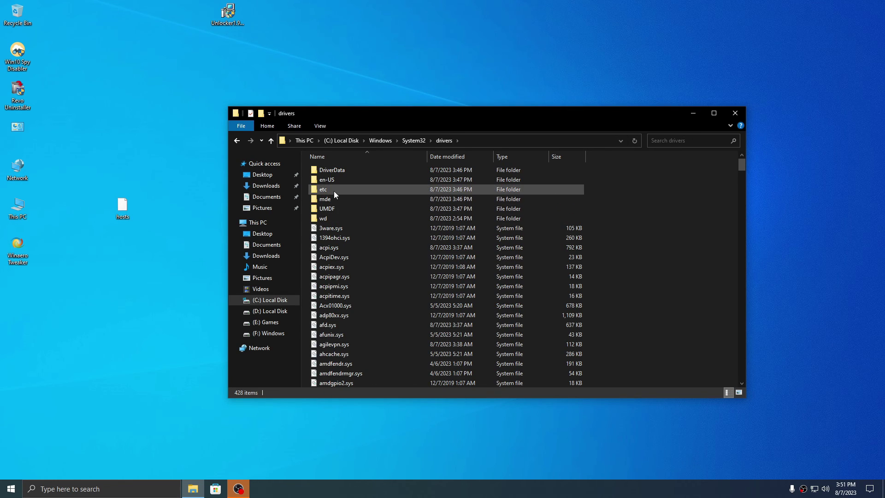
double_click(334, 190)
drag(347, 113, 419, 103)
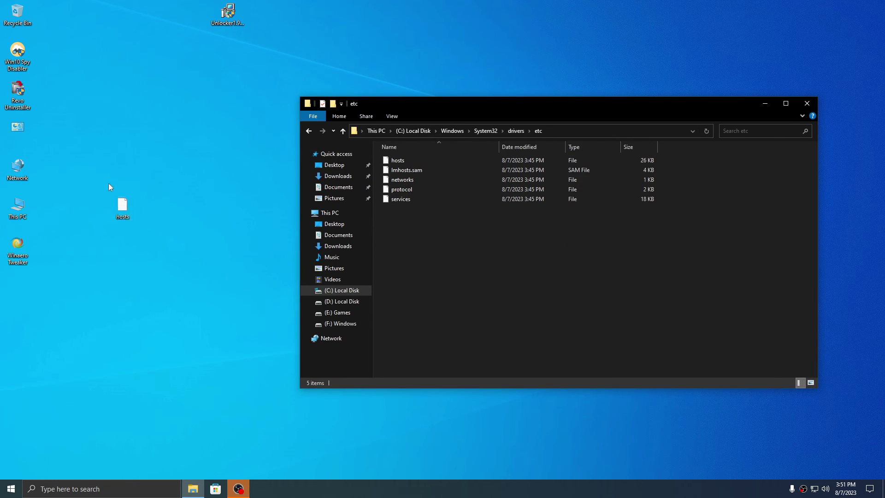
Move the desktop hosts file into the etc folder, replacing the existing file, and refresh the folder.
drag(122, 206, 511, 242)
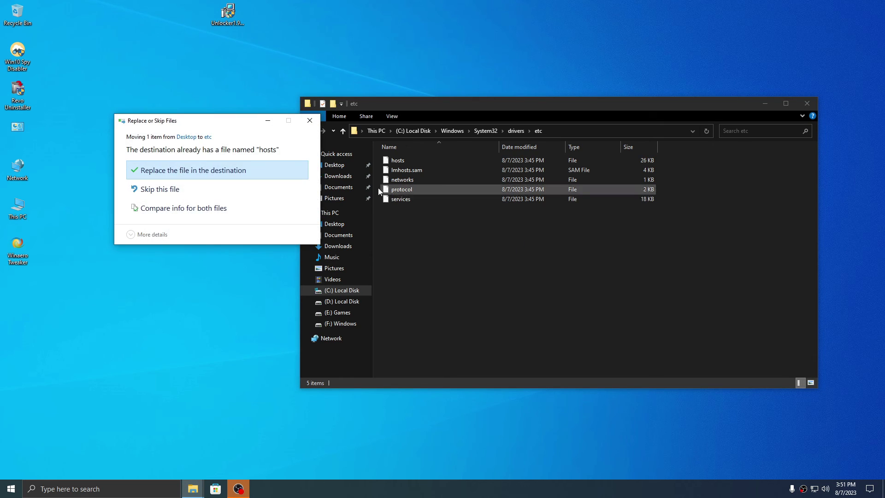
click(211, 177)
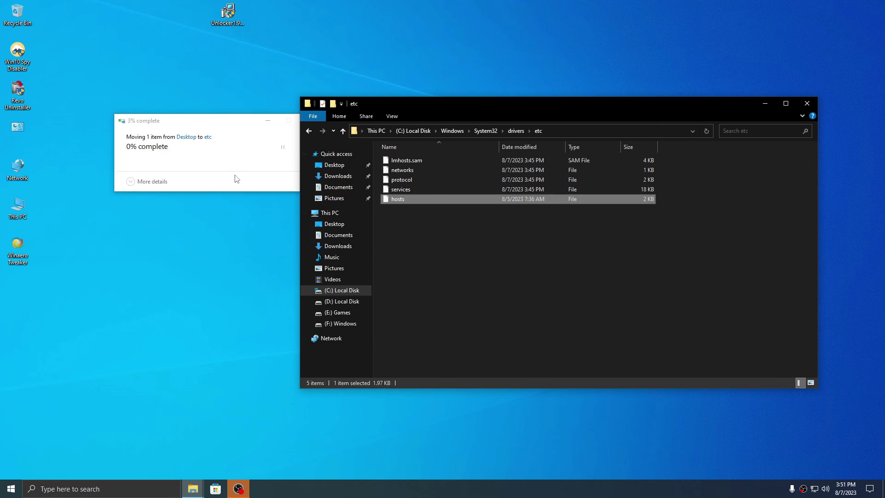
right_click(456, 247)
click(491, 284)
Check the replaced hosts file's entries in Notepad, then close Notepad and the etc folder window.
key(super)
text(no)
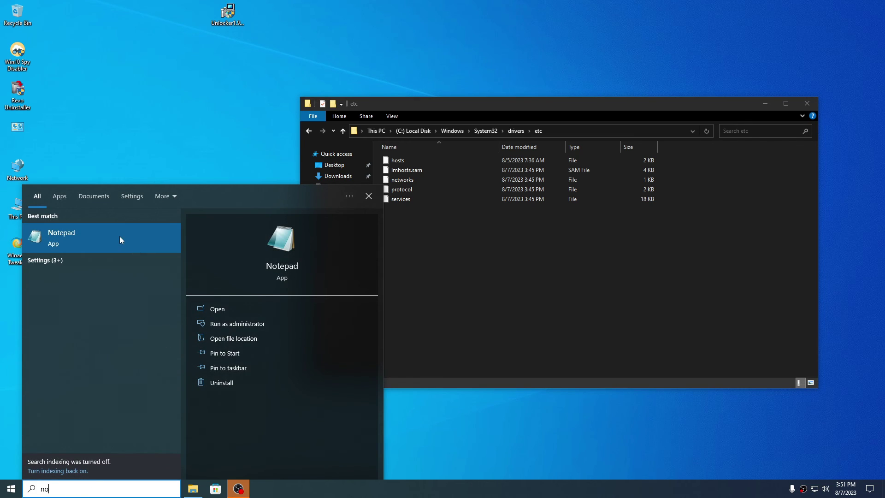
click(119, 237)
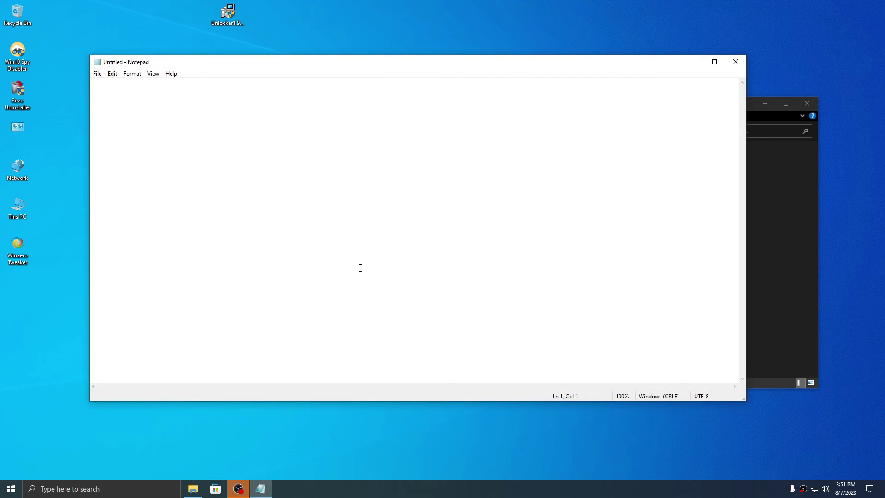
drag(395, 70, 280, 111)
scroll(315, 248, down, 5)
drag(129, 191, 346, 429)
click(304, 323)
click(773, 112)
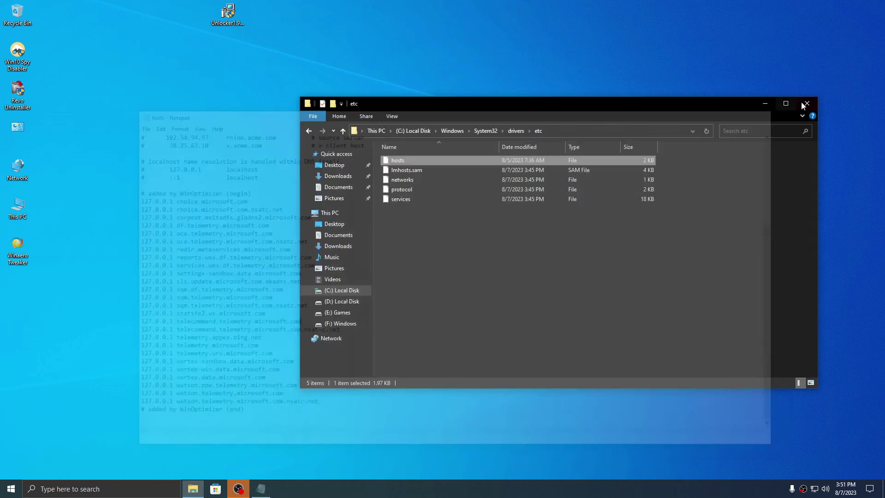
click(764, 103)
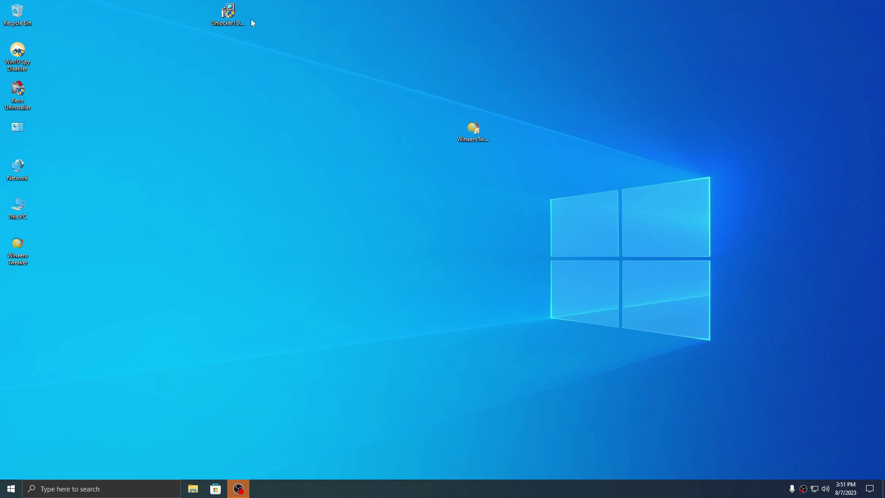
Install Unlocker 1.9.2 in English with the default components from its desktop installer.
drag(228, 14, 345, 193)
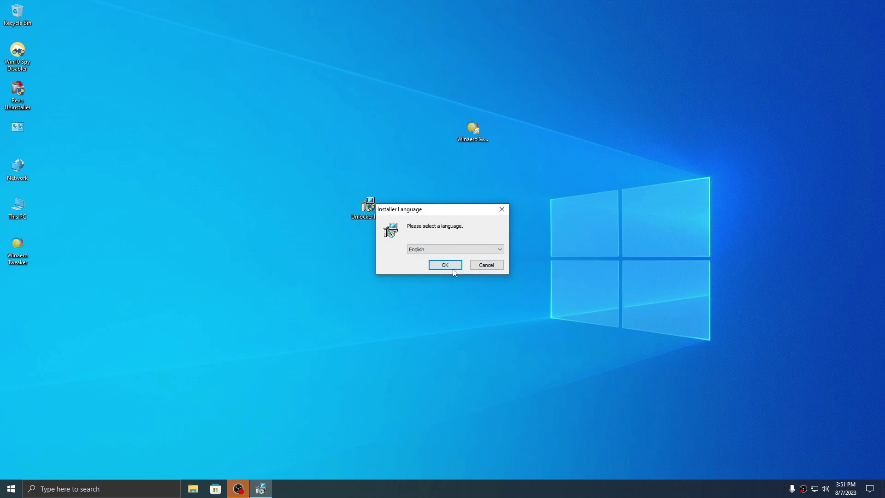
click(444, 263)
click(493, 317)
click(494, 318)
click(492, 318)
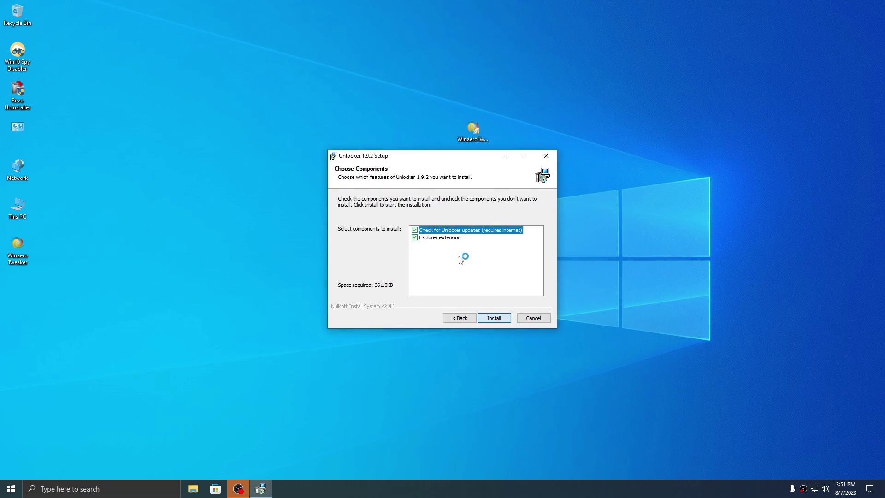
click(493, 318)
click(492, 318)
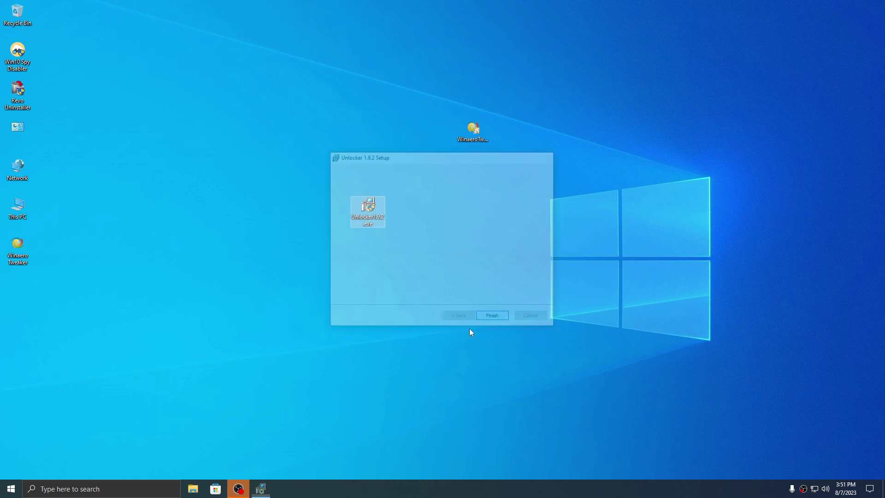
Open the C:\Windows folder in File Explorer and bring its program files into view.
key(super+e)
double_click(442, 235)
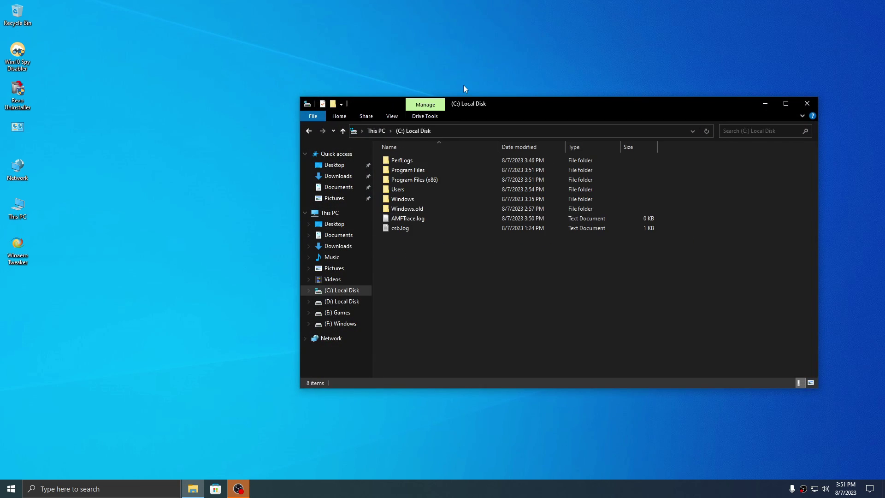
drag(456, 97, 431, 48)
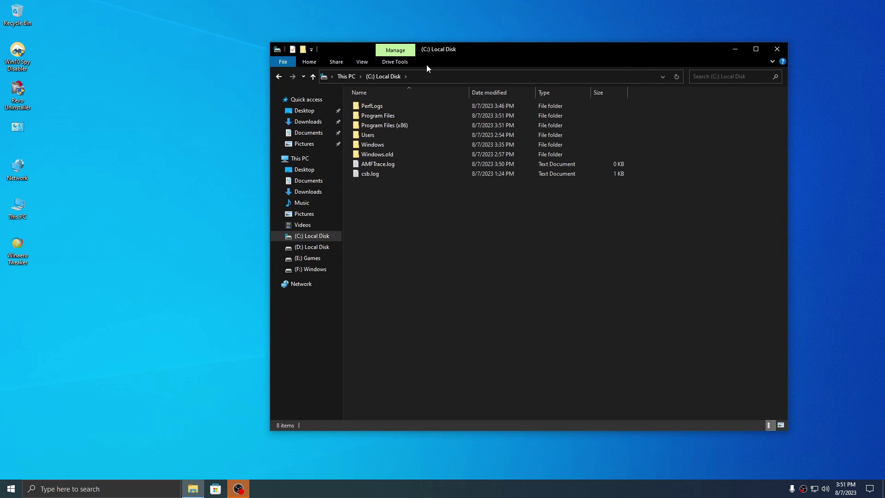
double_click(375, 144)
scroll(401, 180, down, 20)
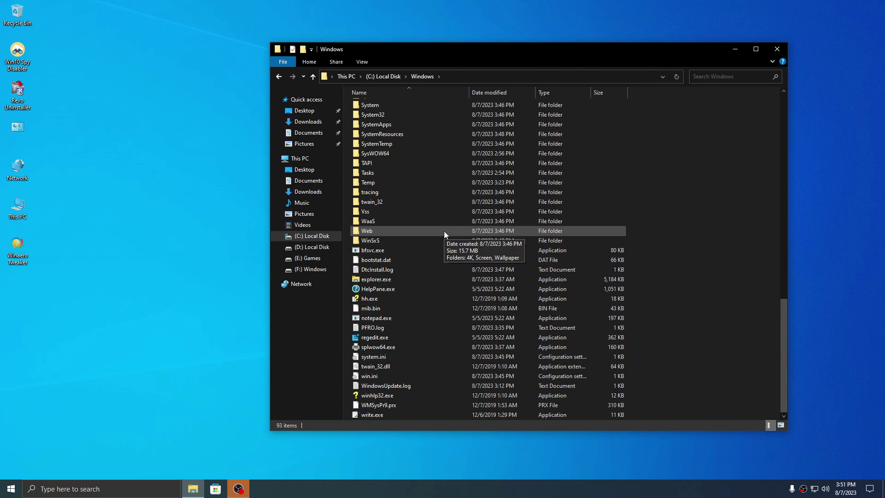
Delete HelpPane.exe from the Windows folder with Unlocker.
right_click(383, 291)
mouse_move(405, 212)
click(408, 185)
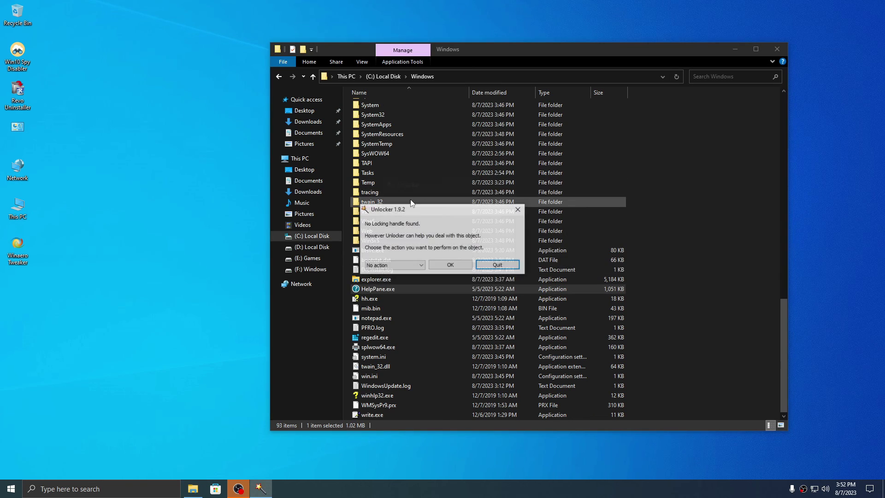
click(395, 265)
click(373, 279)
click(450, 265)
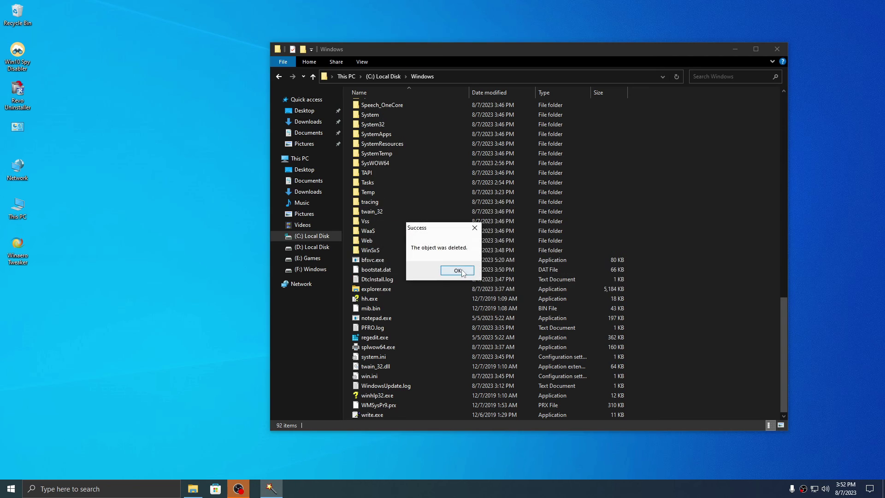
click(455, 271)
Delete the Speech and Speech_OneCore folders from the Windows folder with Unlocker.
scroll(436, 273, up, 2)
scroll(395, 189, up, 2)
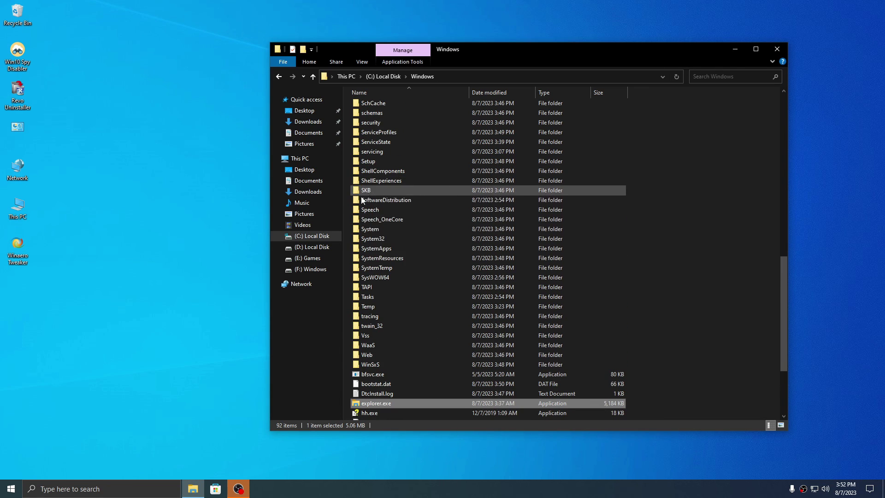
drag(350, 210, 374, 226)
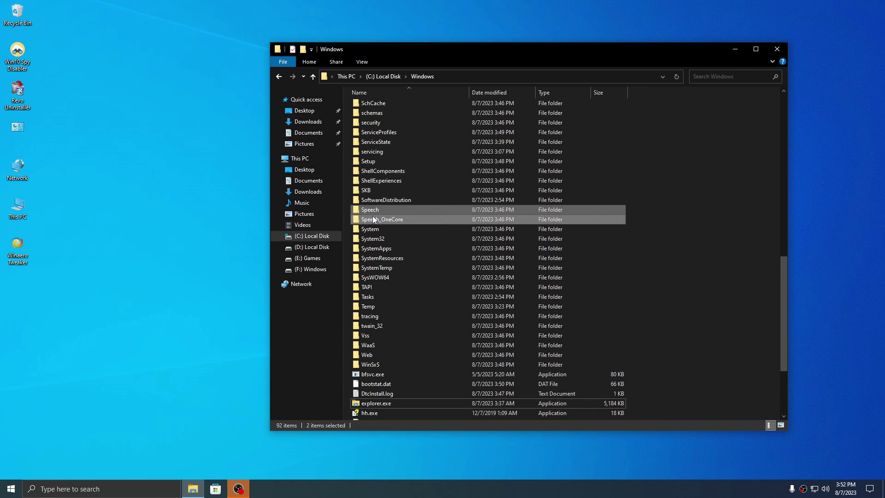
right_click(376, 214)
click(401, 265)
click(392, 265)
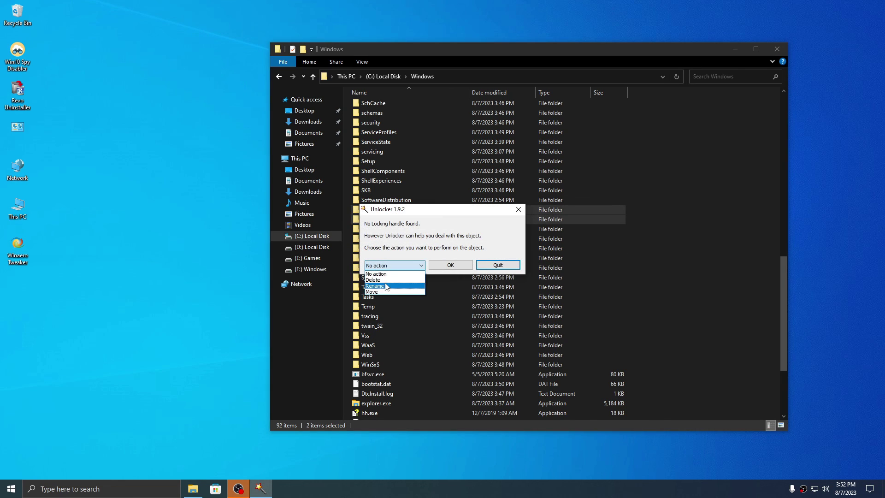
click(451, 266)
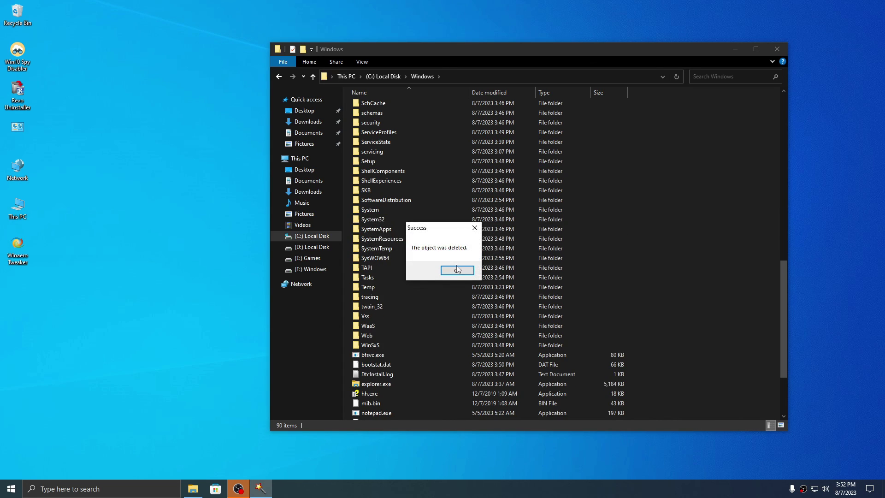
click(458, 271)
Look into the SystemApps folder, then delete the Magnify application from System32 with Unlocker.
double_click(389, 229)
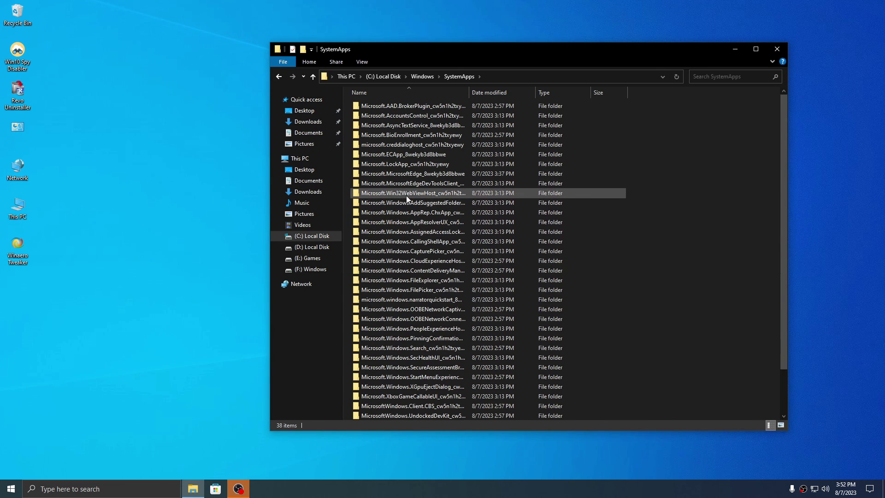
click(313, 76)
scroll(386, 317, down, 2)
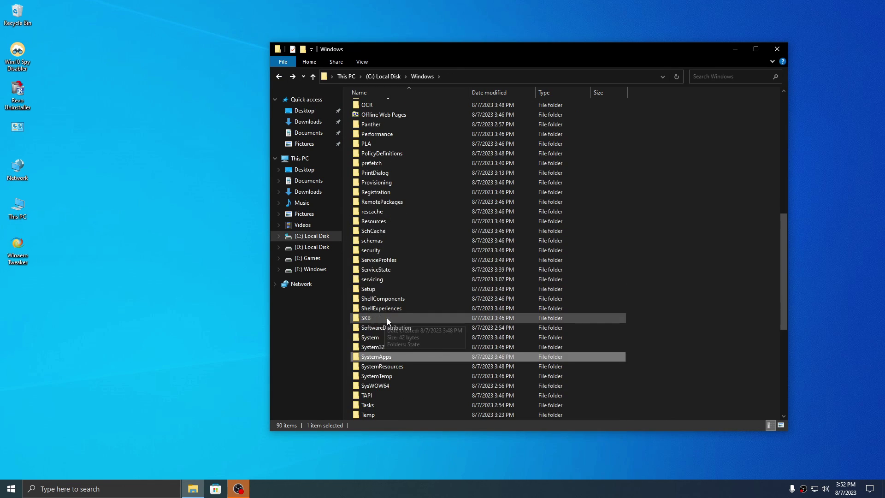
double_click(386, 345)
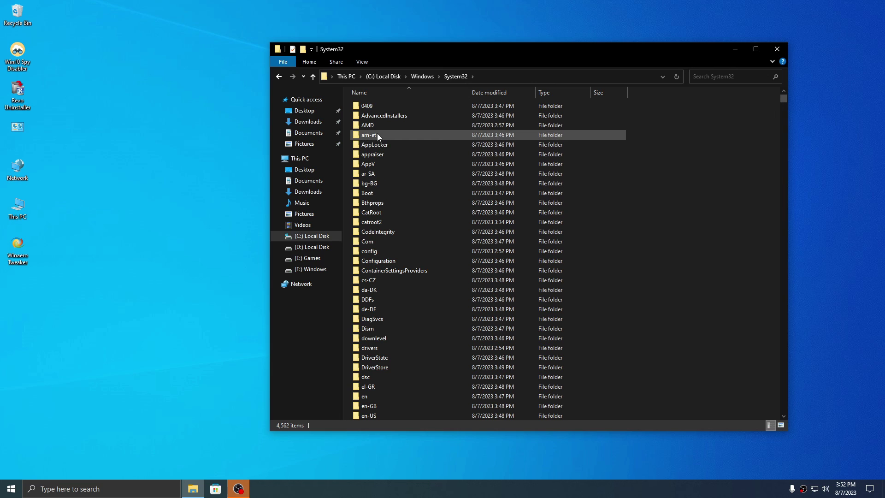
text(ma)
right_click(376, 113)
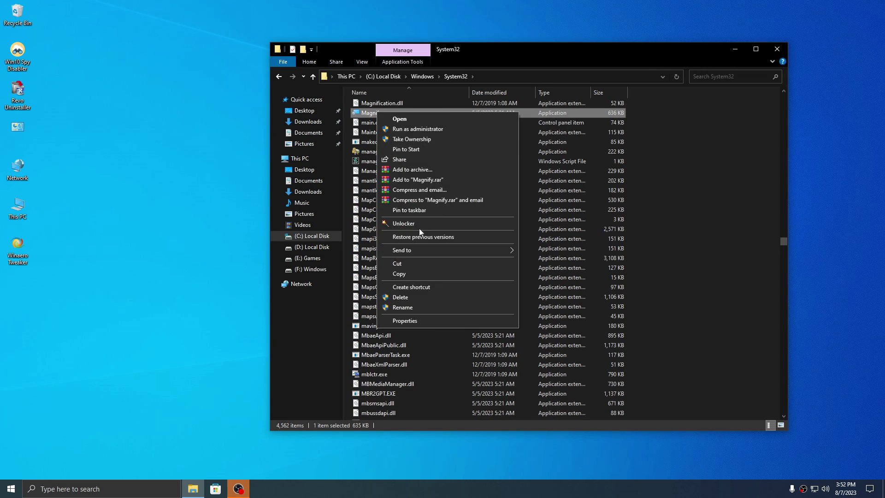
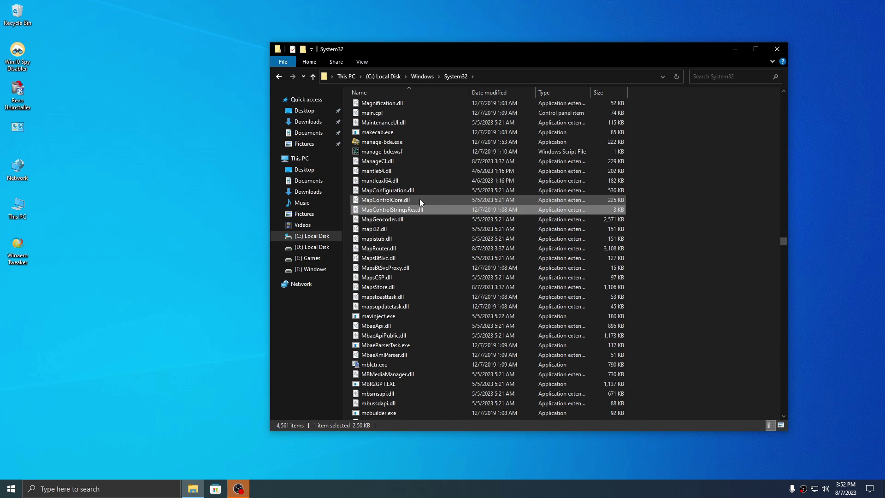
Delete mcupdate_AuthenticAMD.dll and mcupdate_GenuineIntel.dll from the System32 folder with Unlocker.
text(mcp)
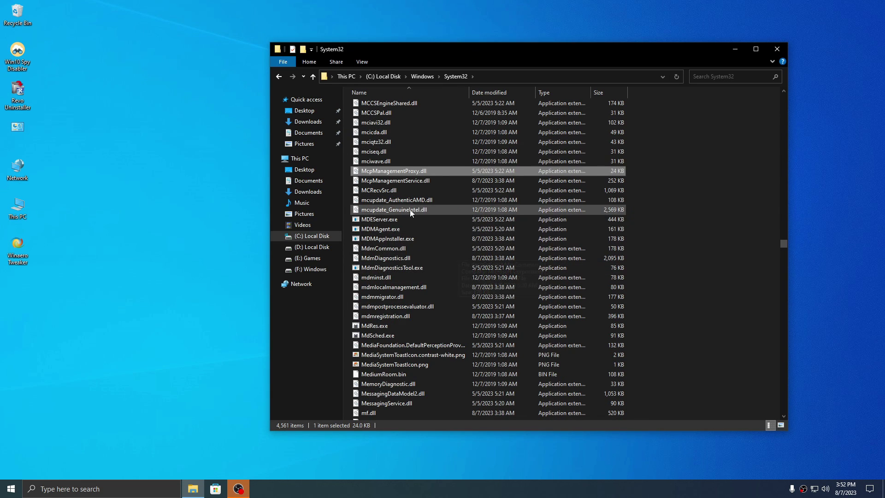
drag(350, 197, 393, 214)
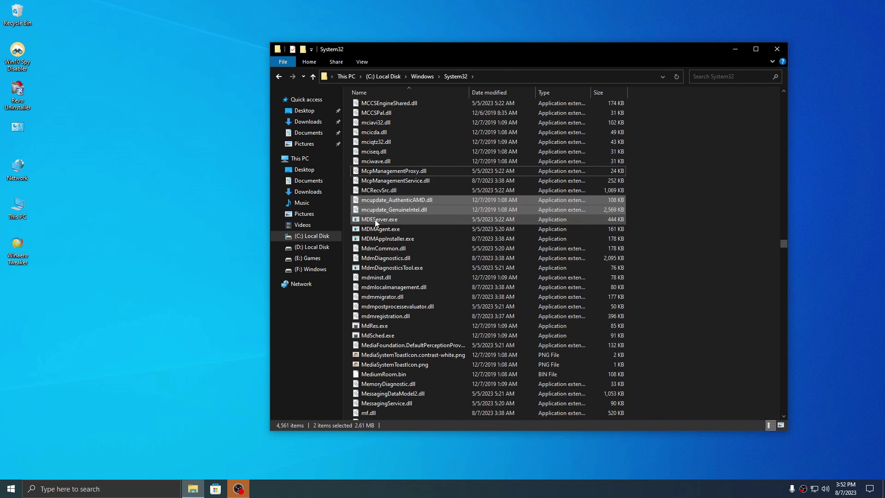
right_click(413, 202)
click(432, 274)
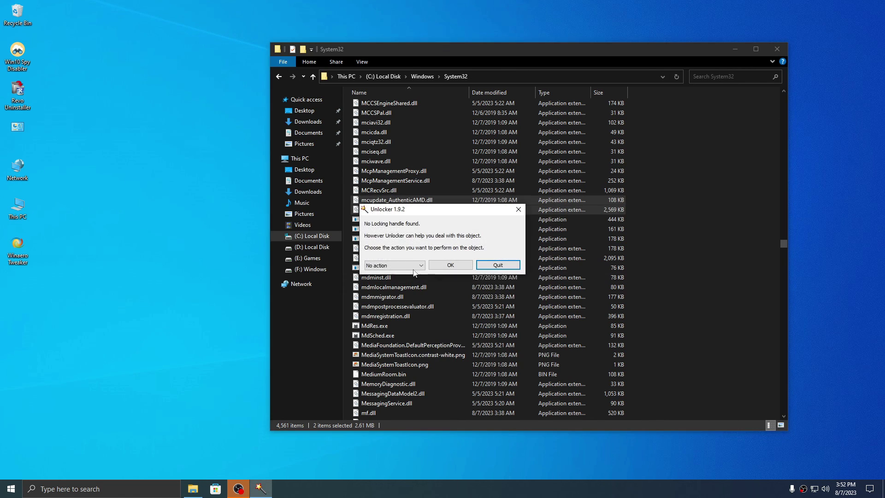
click(406, 265)
click(392, 278)
click(452, 265)
click(454, 269)
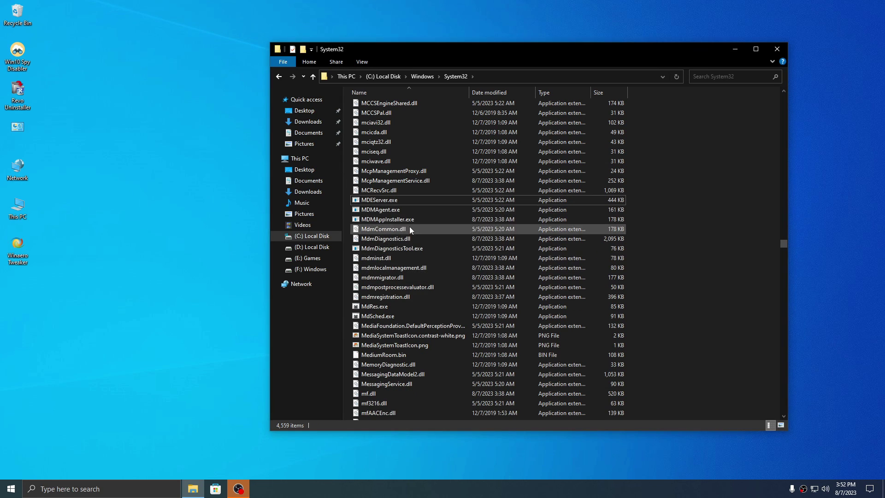
Delete mobsync.exe from the System32 folder with Unlocker.
scroll(411, 215, down, 20)
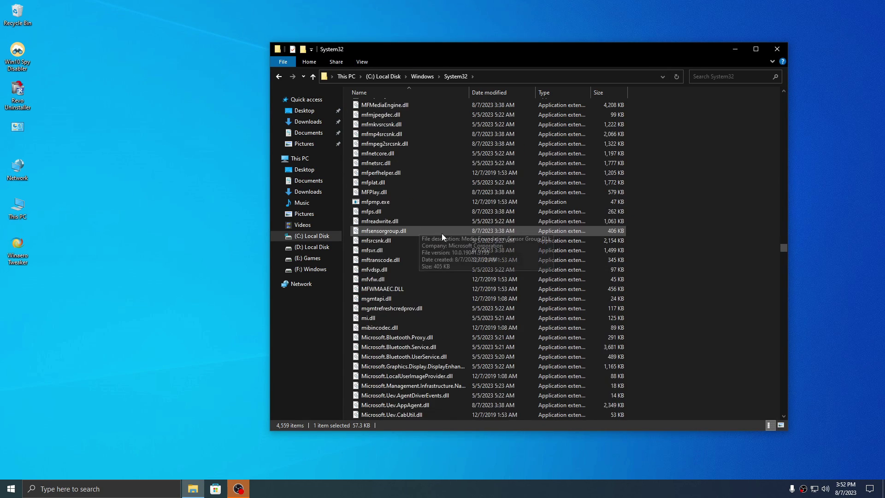
scroll(458, 261, down, 7)
right_click(374, 201)
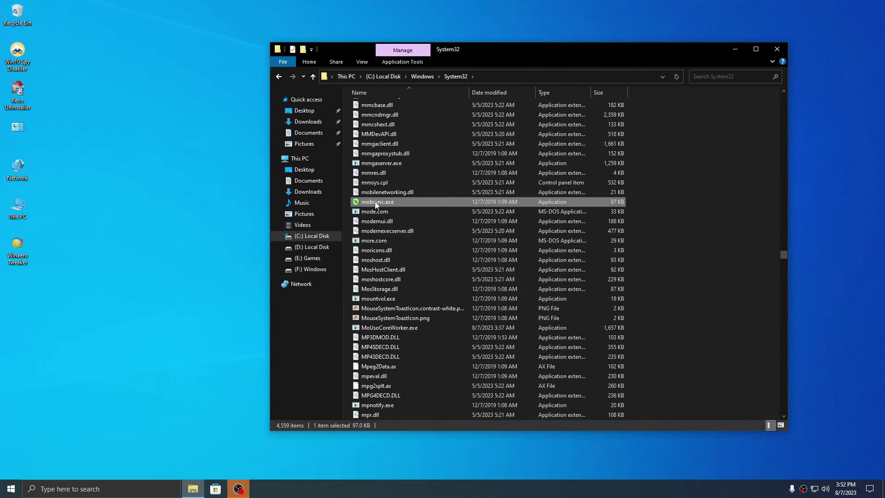
click(415, 313)
click(394, 264)
click(378, 279)
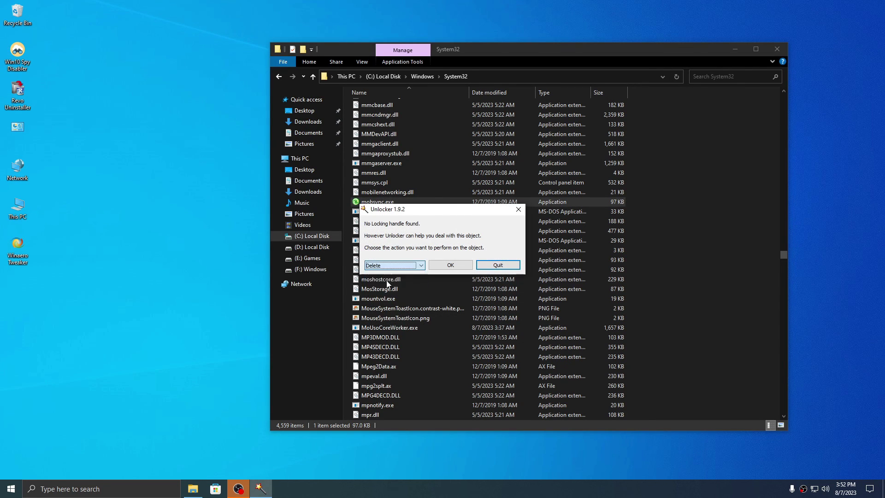
click(447, 265)
click(456, 270)
Delete Narrator.exe from the System32 folder with Unlocker.
scroll(417, 207, down, 20)
click(380, 122)
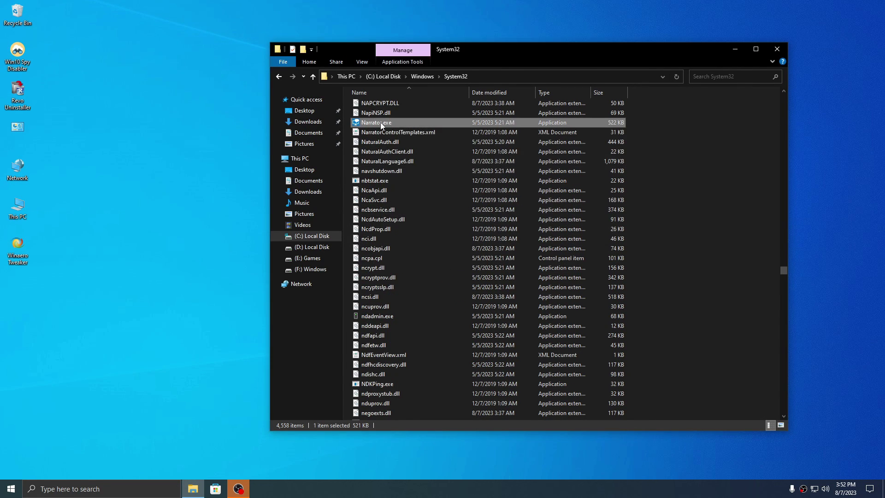
right_click(380, 123)
click(407, 234)
click(394, 265)
click(378, 279)
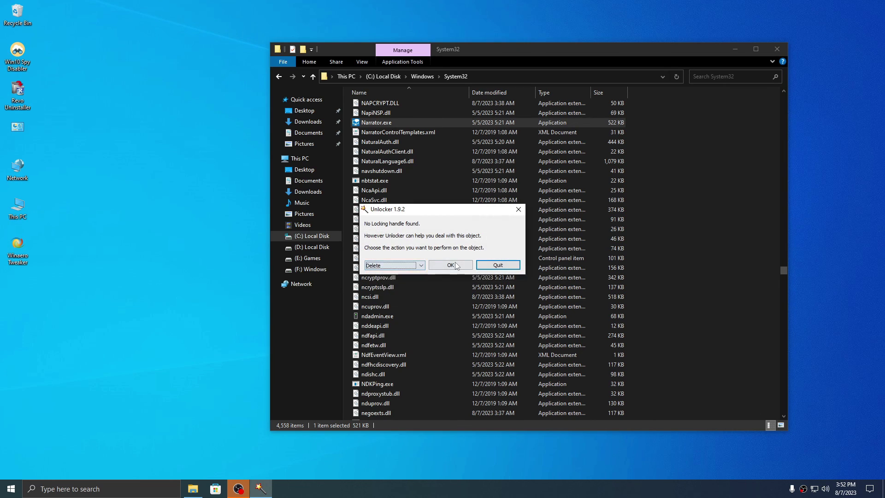
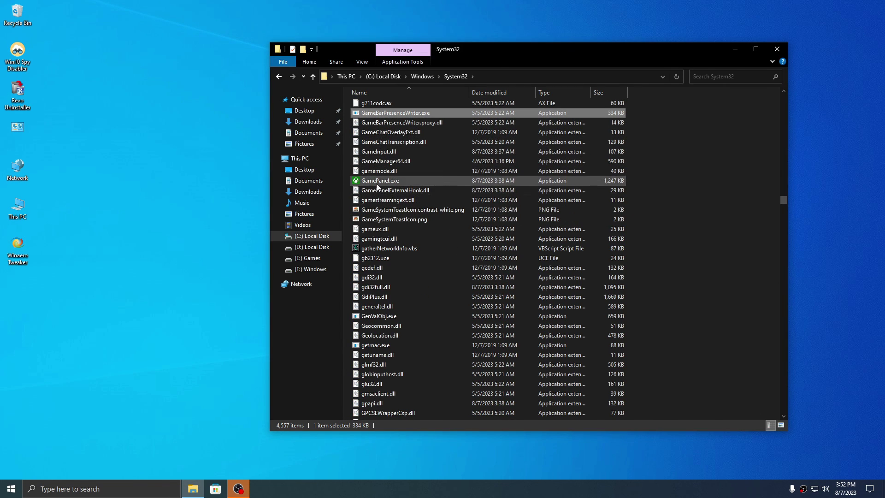
Delete GameBarPresenceWriter.exe and GamePanel.exe together from the System32 folder with Unlocker.
ctrl+click(377, 181)
right_click(376, 181)
click(392, 273)
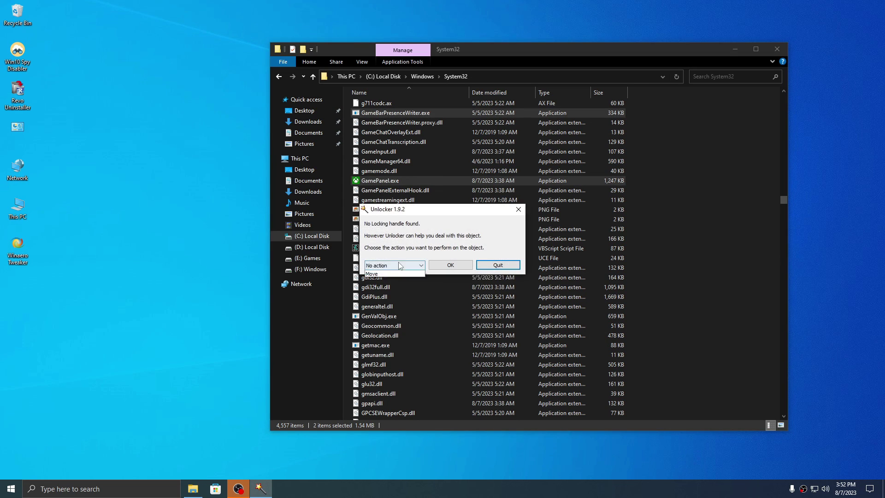
click(394, 267)
click(381, 280)
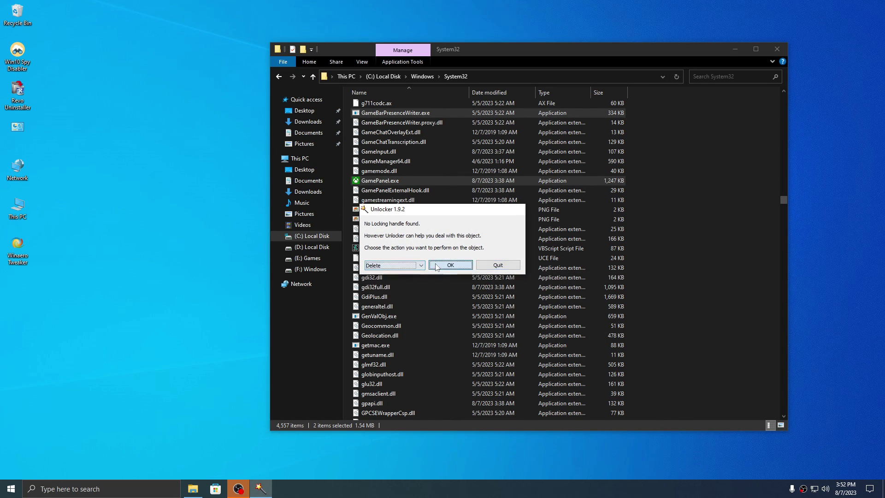
click(450, 265)
click(455, 272)
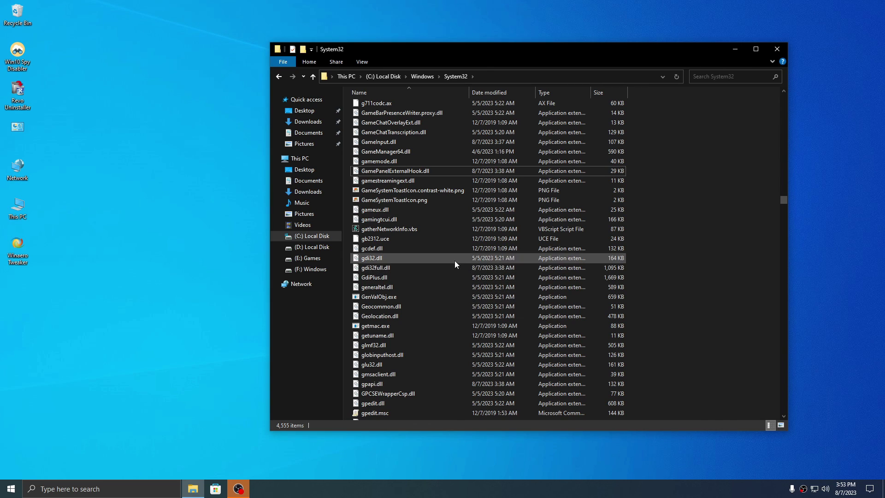
Go to the SysWOW64 folder inside Windows and delete its Speech and Speech_OneCore folders with Unlocker.
click(279, 76)
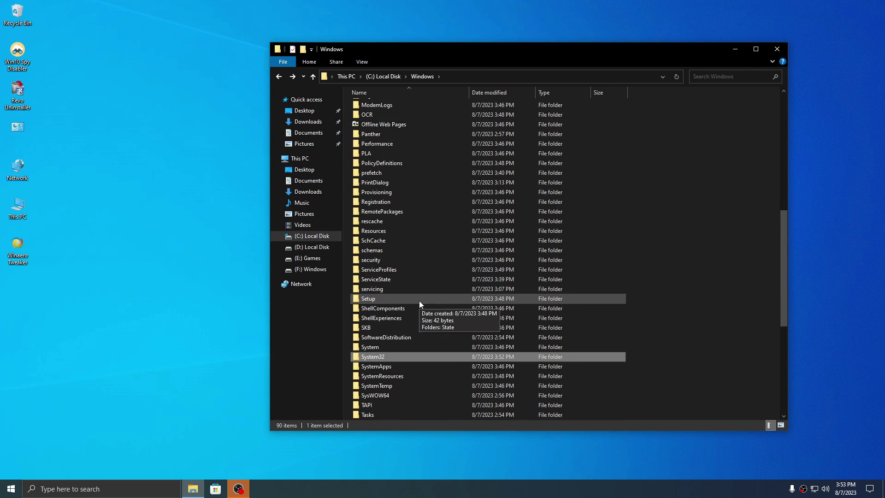
double_click(397, 395)
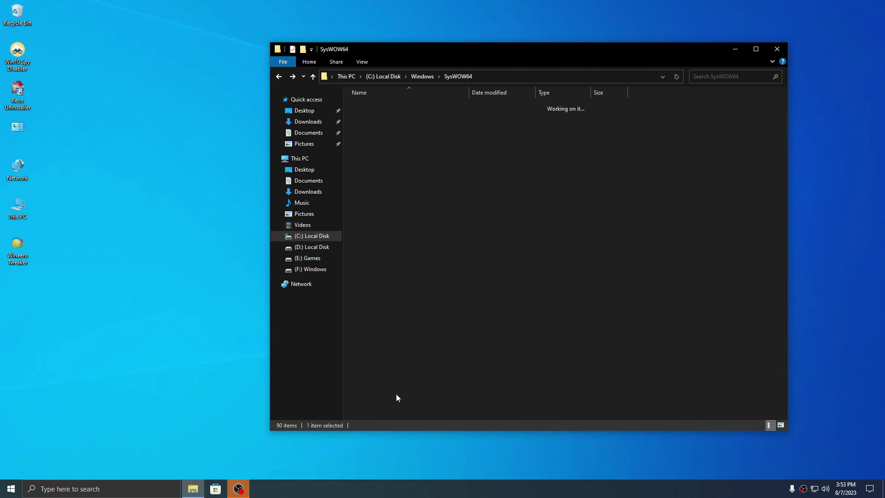
scroll(439, 315, down, 2)
scroll(449, 314, down, 8)
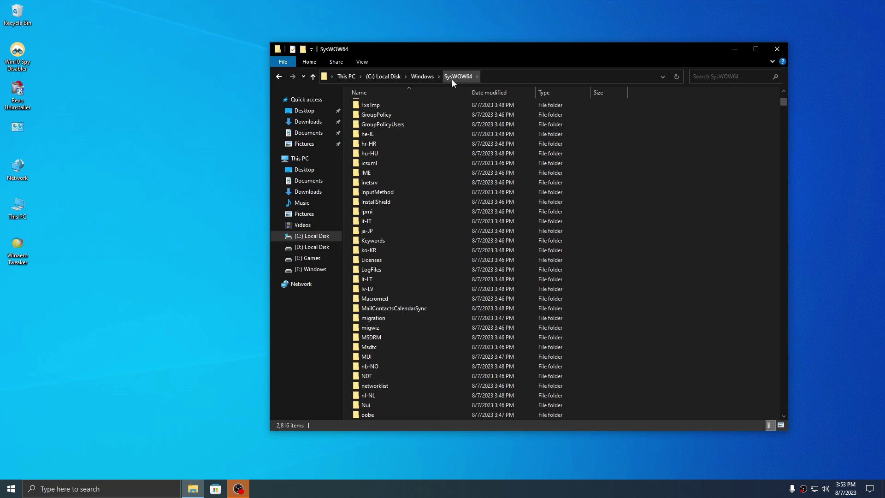
scroll(440, 277, down, 12)
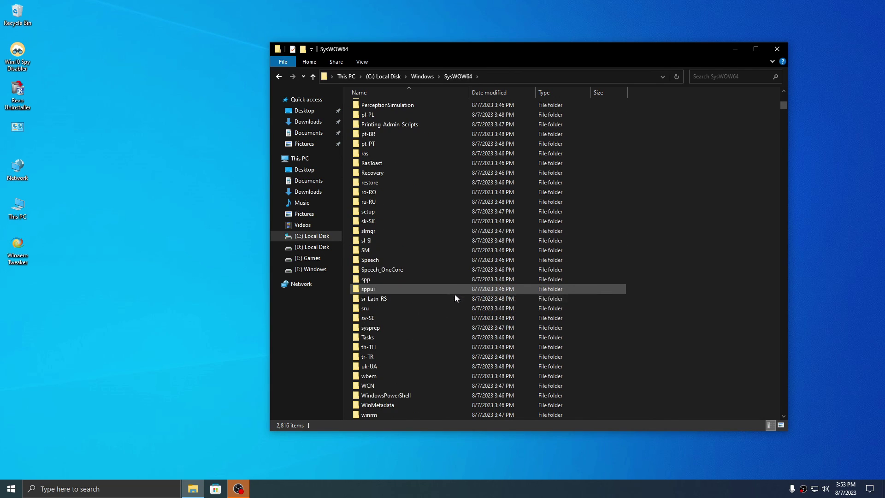
drag(347, 269, 361, 260)
right_click(361, 260)
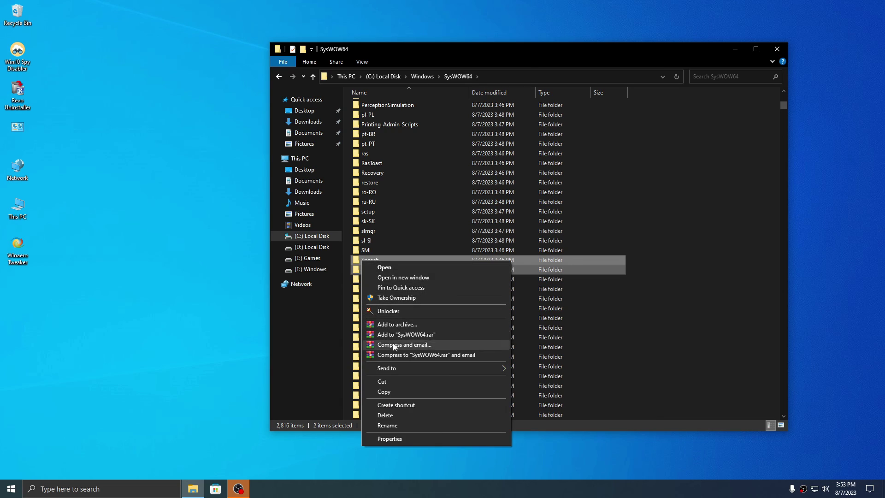
click(379, 312)
click(394, 264)
click(392, 279)
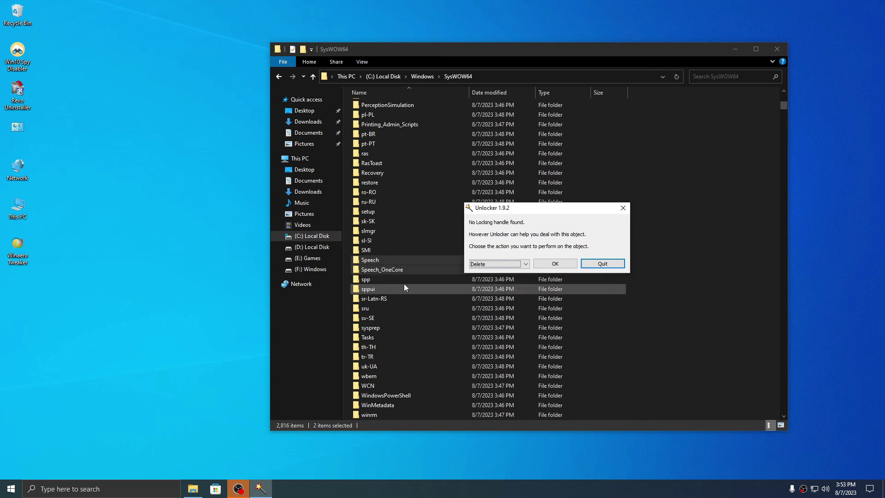
click(555, 263)
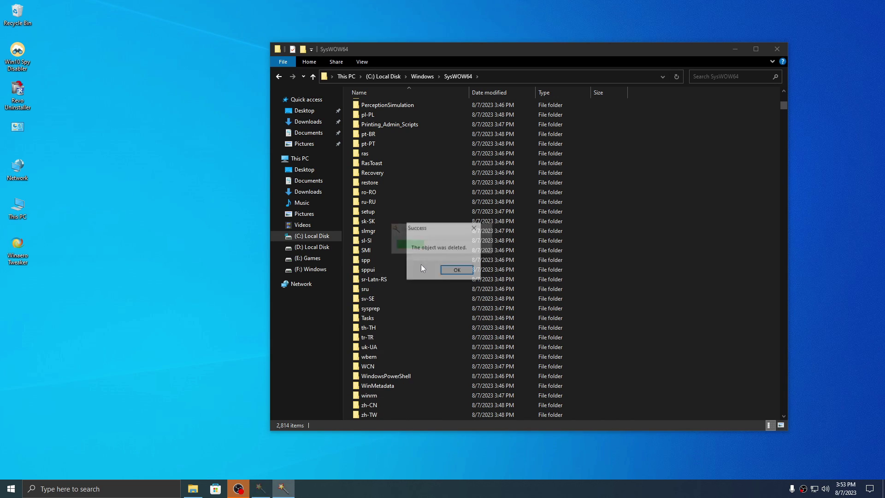
click(452, 270)
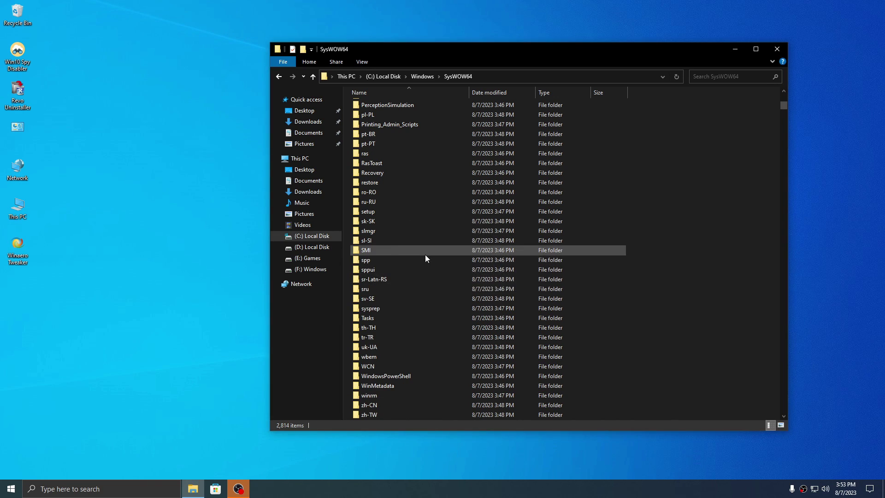
Delete Magnify.exe from the SysWOW64 folder with Unlocker.
text(magnify)
right_click(369, 112)
click(396, 223)
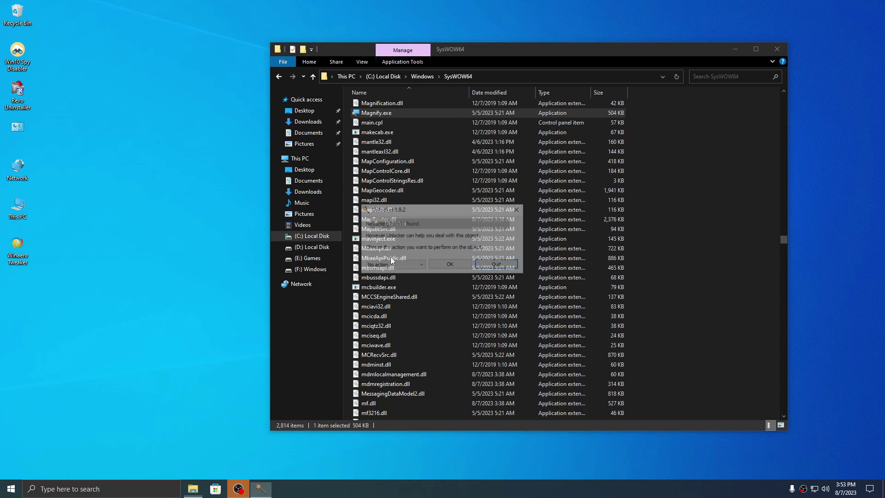
click(395, 264)
click(392, 279)
click(456, 266)
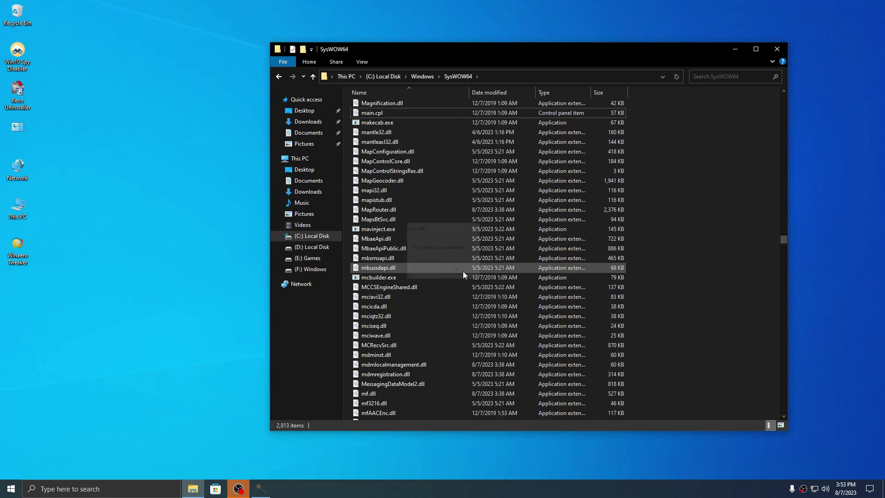
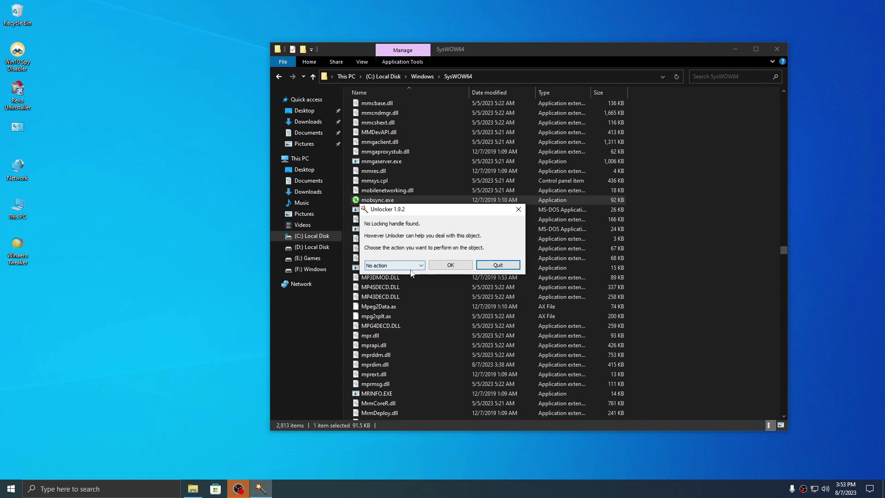
Delete mobsync.exe from the SysWOW64 folder with Unlocker.
click(395, 264)
click(392, 279)
click(456, 266)
Delete GameBarPresenceWriter.exe and GamePanel.exe from the SysWOW64 folder with Unlocker, then close File Explorer.
text(ga)
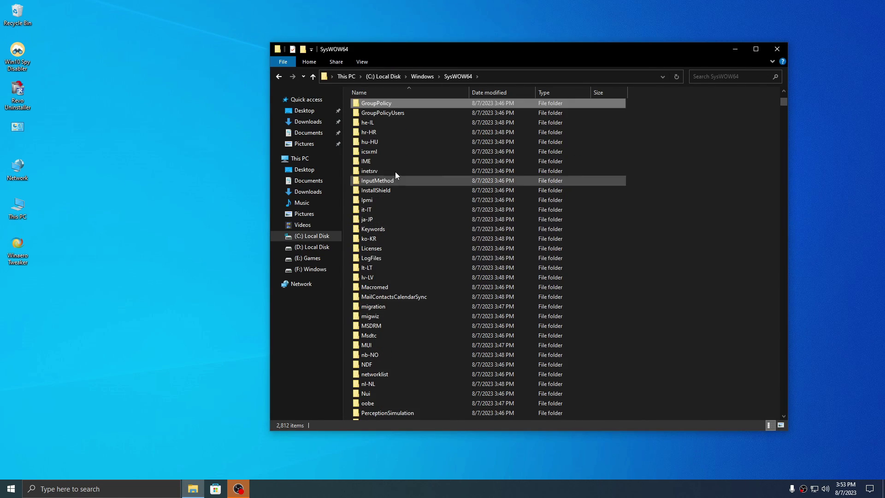
ctrl+click(386, 185)
right_click(386, 186)
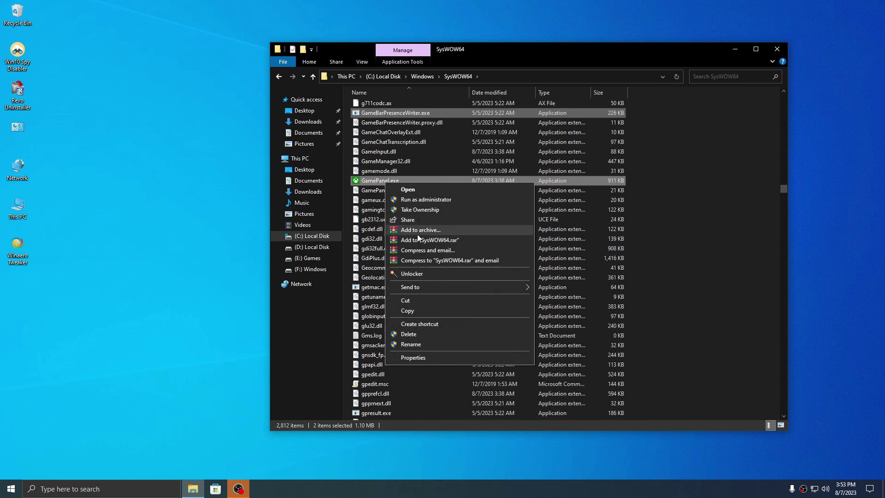
click(424, 277)
click(395, 265)
click(380, 280)
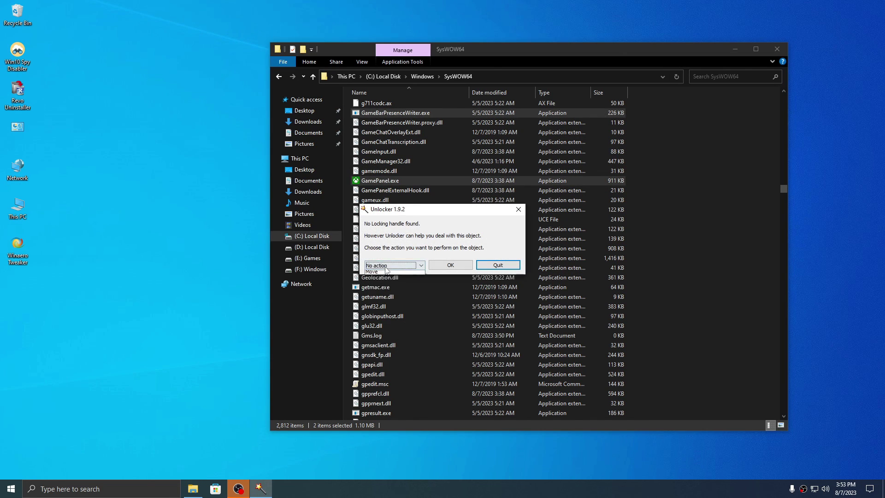
click(451, 265)
click(451, 271)
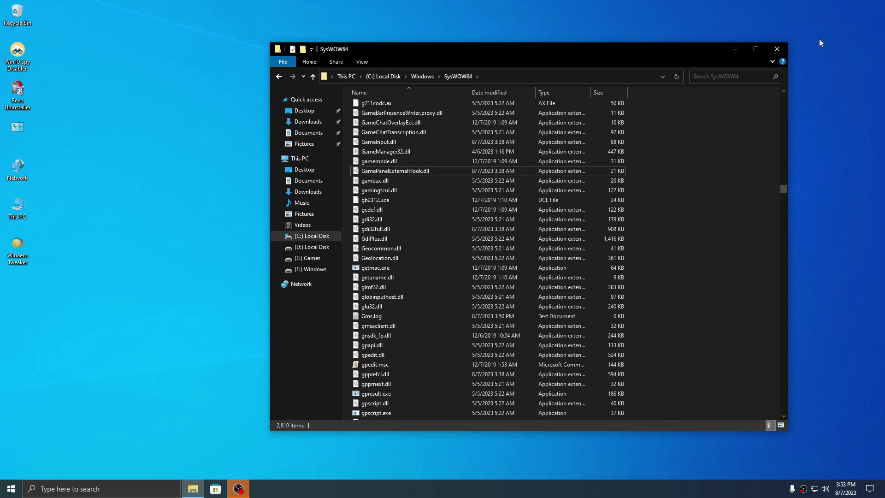
click(777, 49)
Empty the Recycle Bin, permanently deleting all of its items.
right_click(19, 15)
click(60, 32)
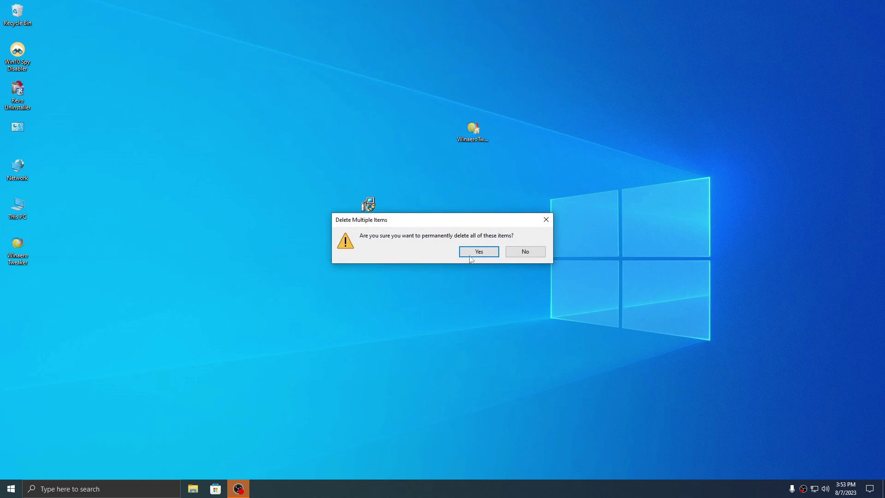
click(476, 251)
Open Task Manager.
right_click(445, 489)
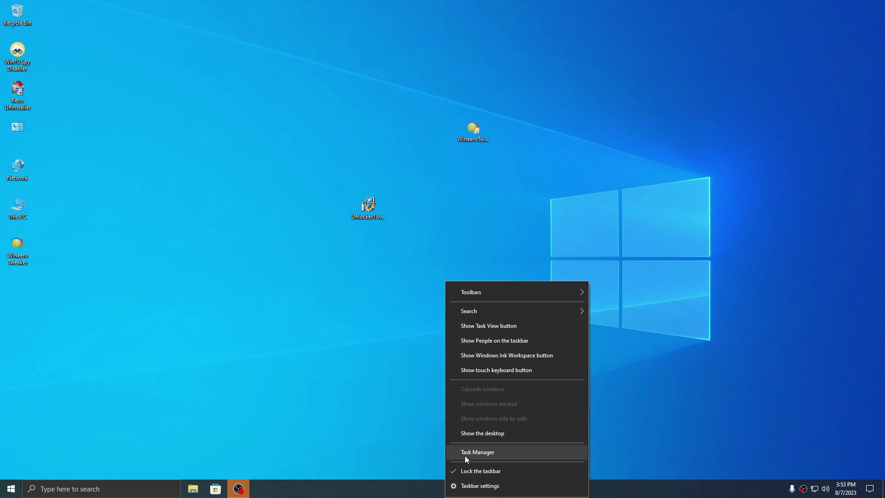